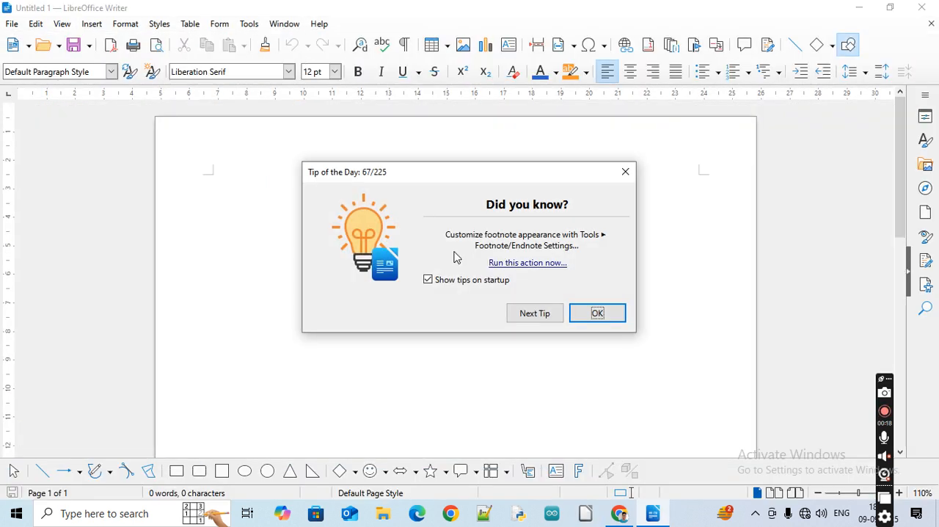
Close the startup tip, insert the "dummy" AutoText passage and justify the whole text
left_click(597, 313)
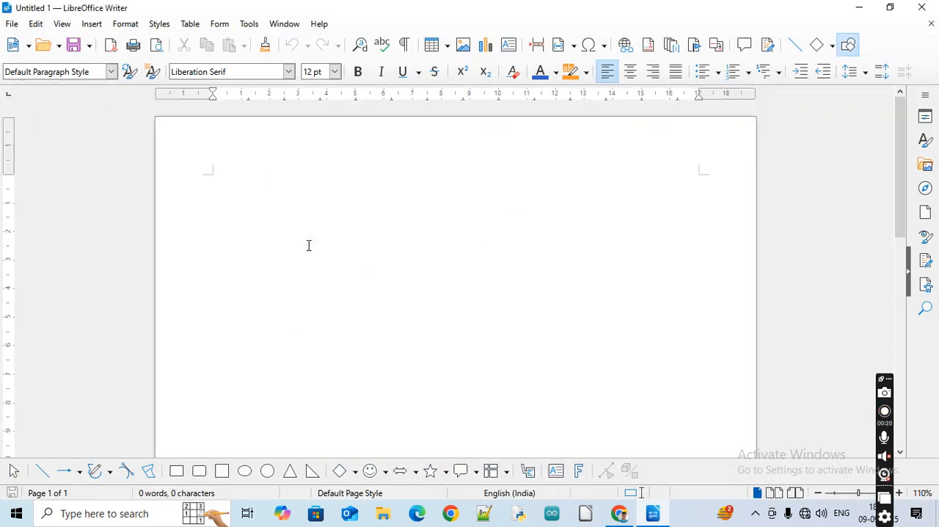
type("dummy")
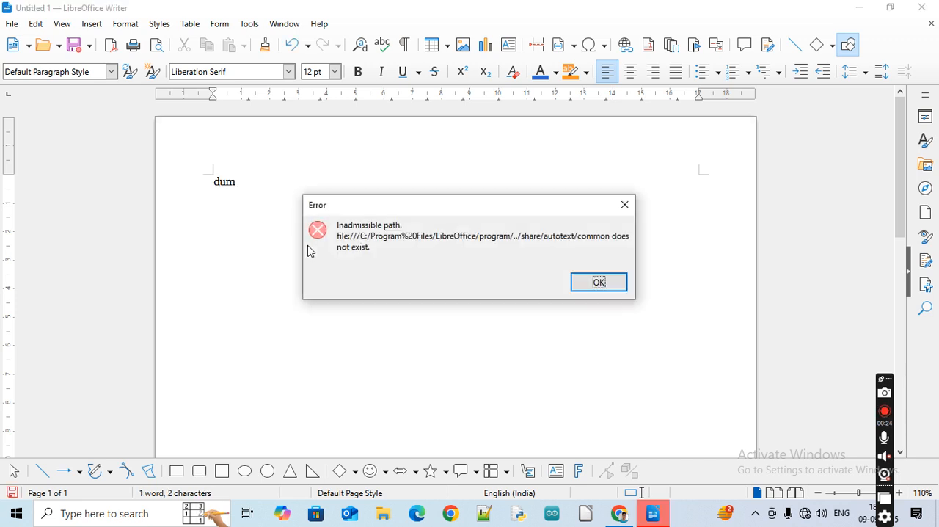
key("Return")
type("my")
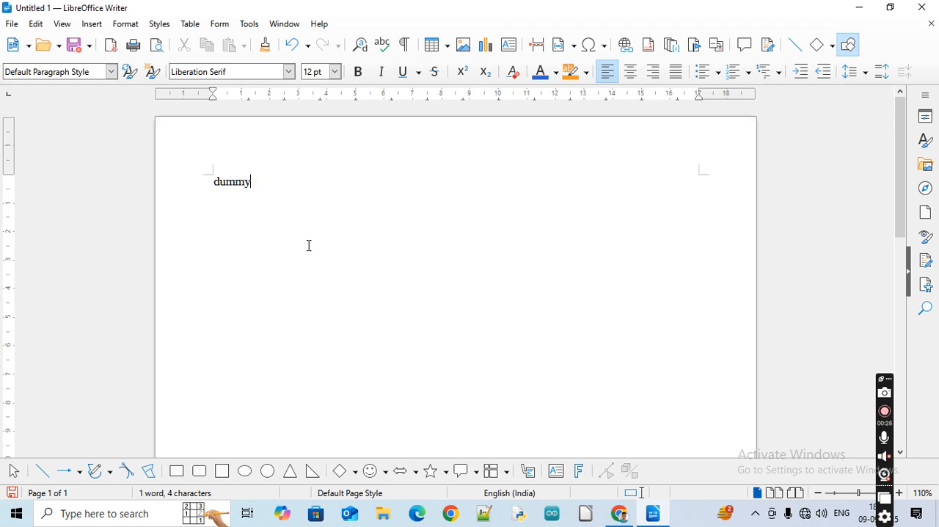
key("F3")
key("ctrl+a")
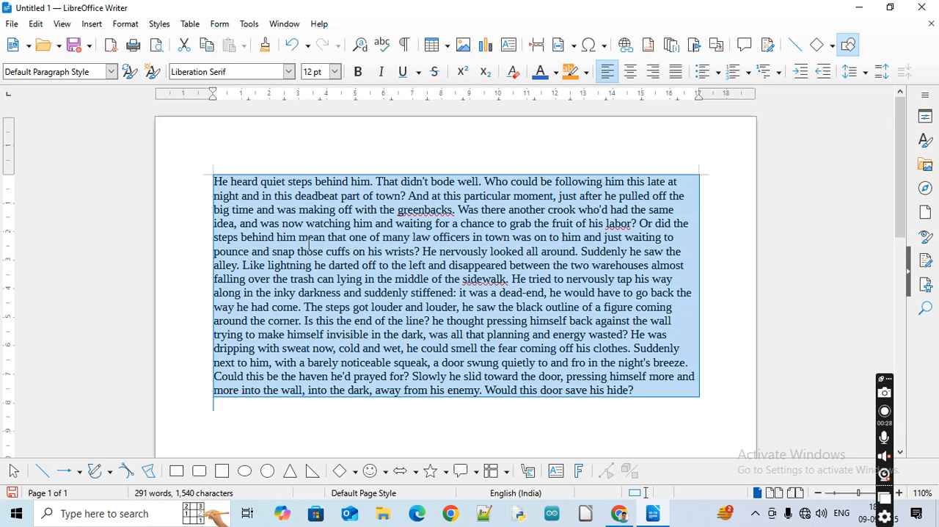
key("ctrl+j")
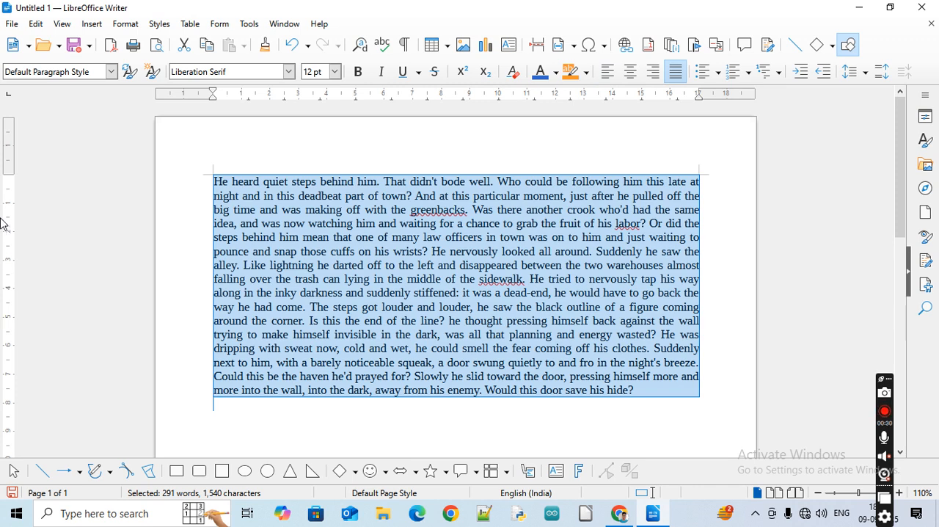
left_click(126, 24)
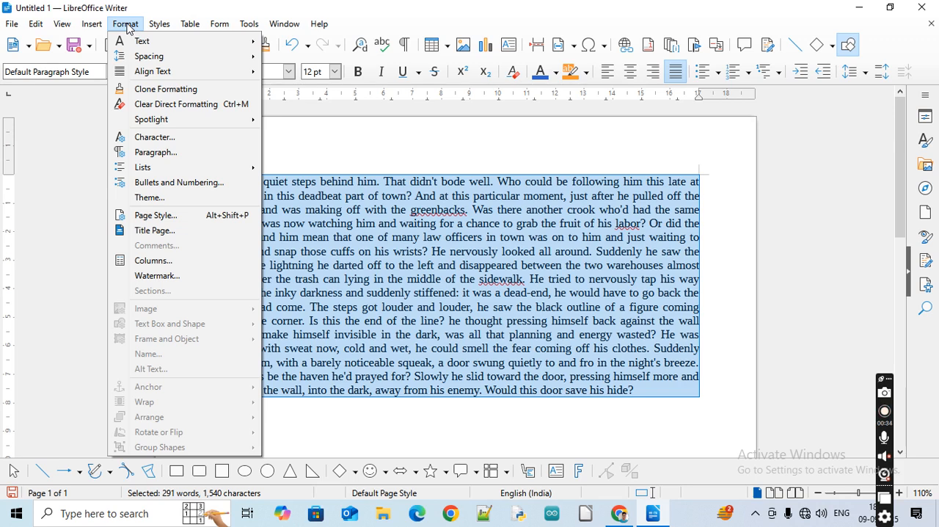
mouse_move(152, 38)
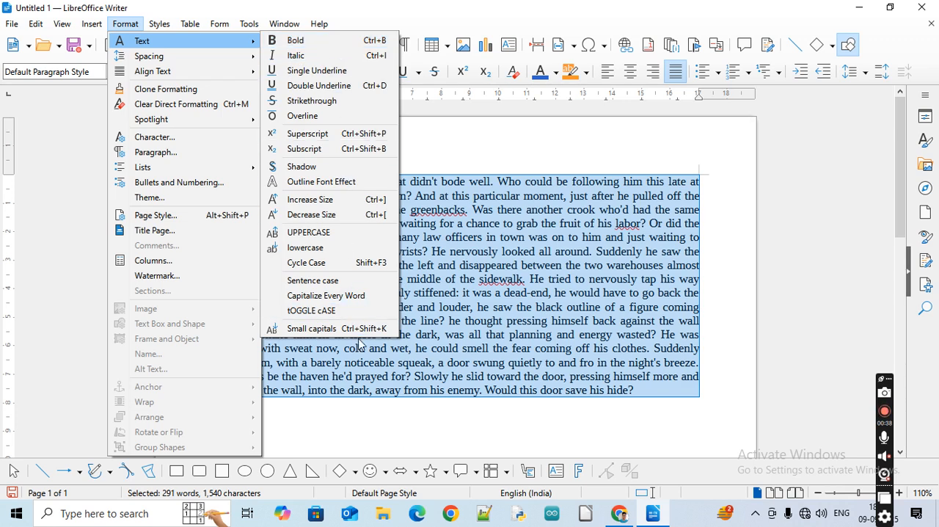
left_click(121, 28)
left_click(122, 27)
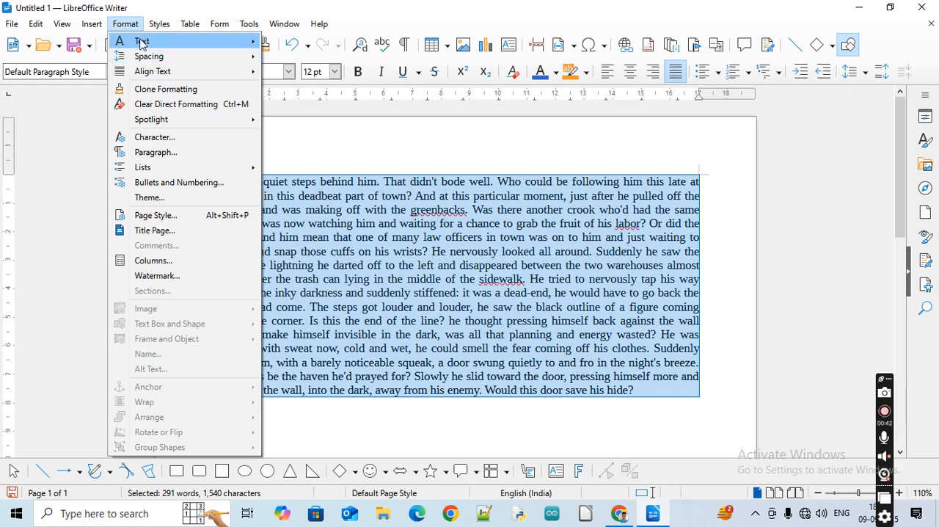
mouse_move(142, 42)
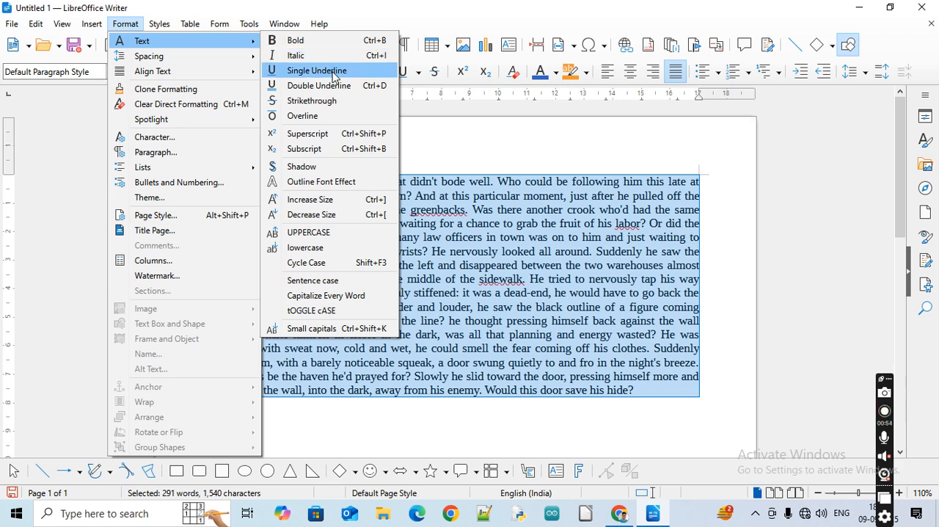
key("Escape")
key("Escape")
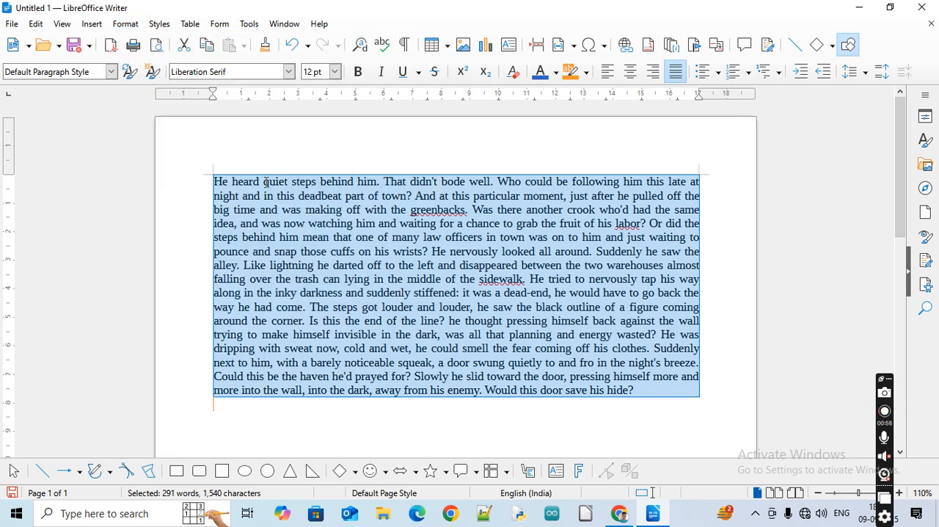
Insert two line breaks before the passage and enter the heading "Chapter-1" on the line directly above it
left_click(211, 182)
key("Return")
key("Return")
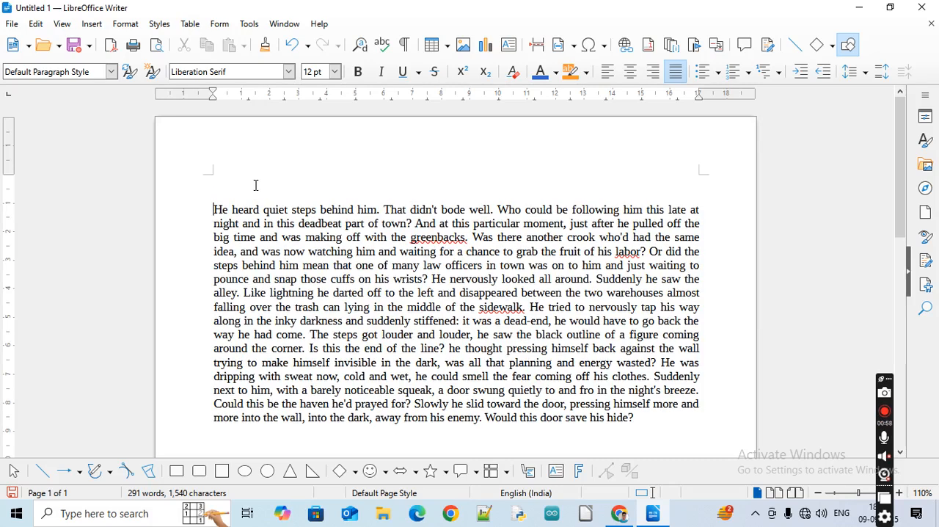
key("Up")
type("Chapter-1")
Make the Chapter-1 heading bold and centre it above the passage
key("shift+Home")
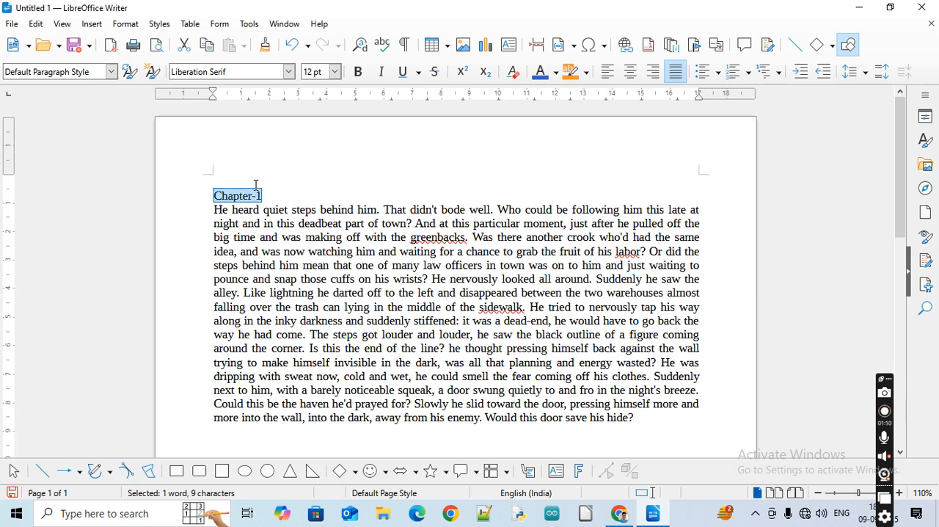
left_click(127, 25)
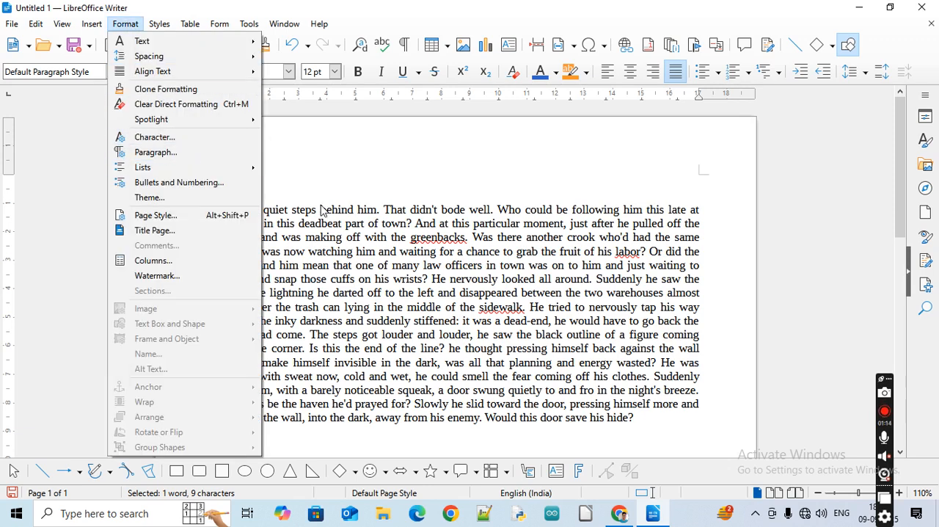
left_click(296, 174)
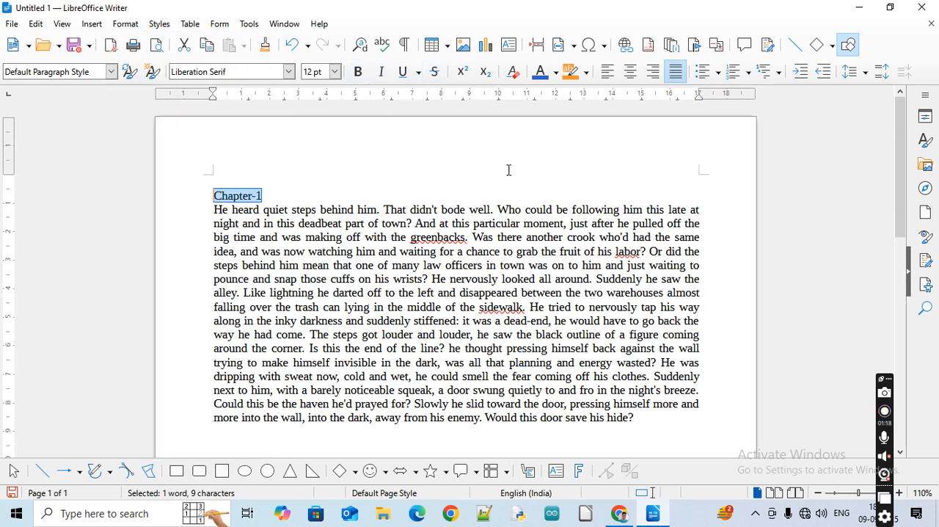
key("ctrl+b")
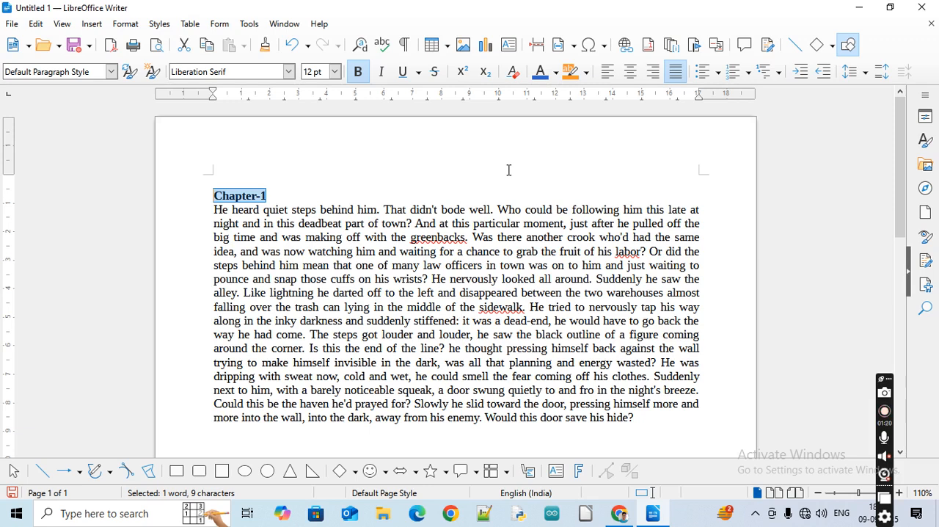
key("ctrl+e")
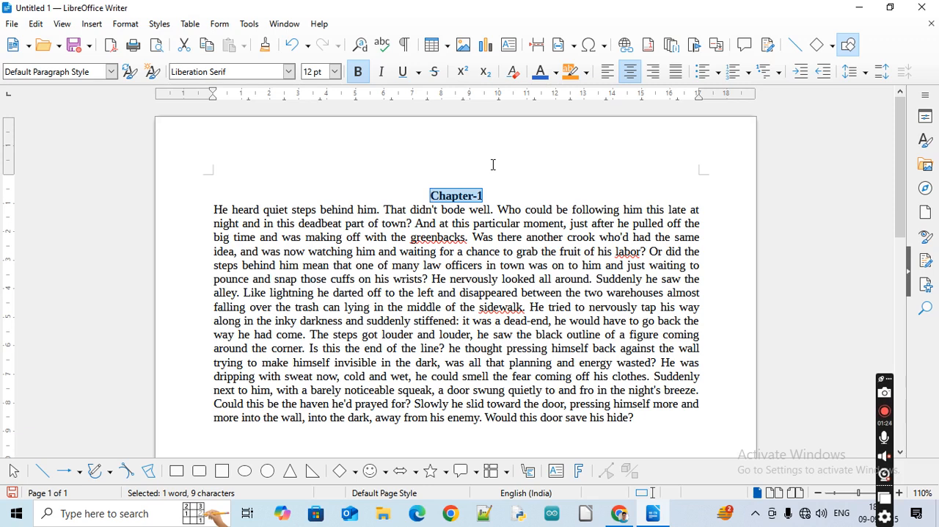
Apply italic to the Chapter-1 heading and remove it again
key("ctrl+i")
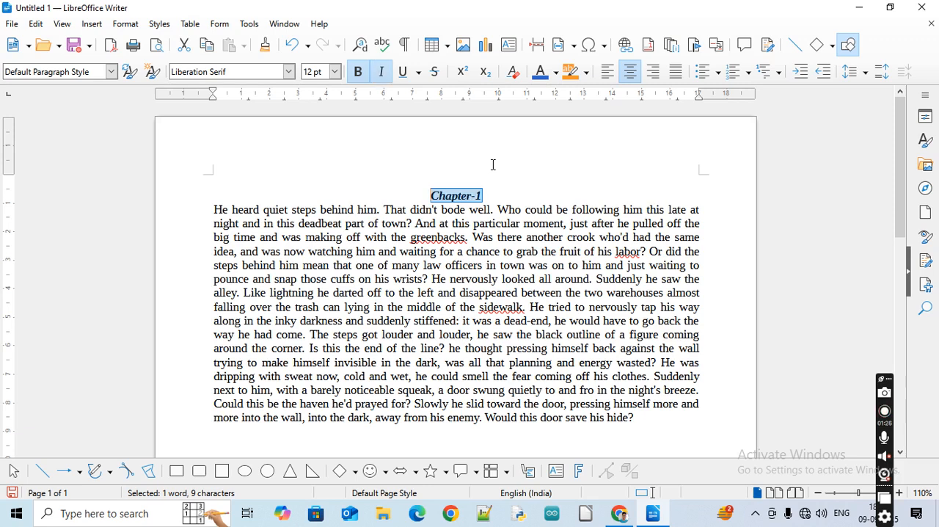
key("ctrl+i")
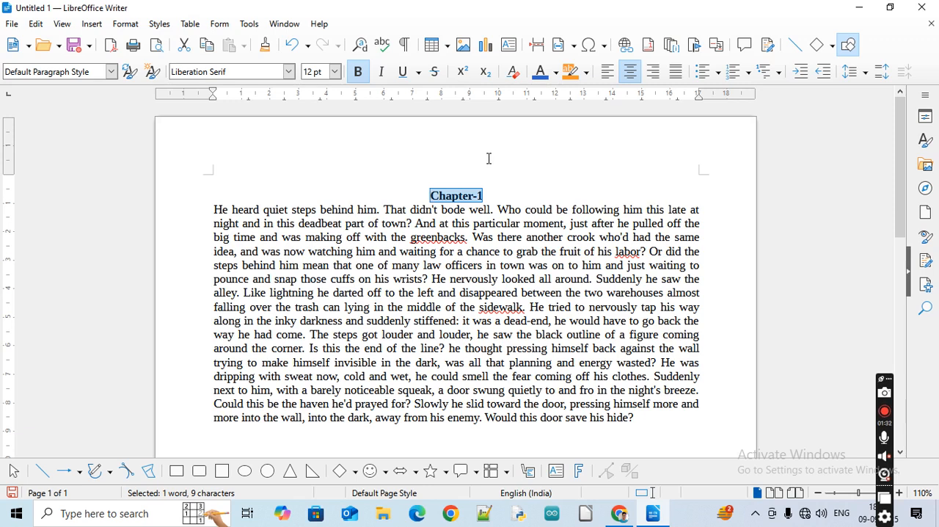
Add a line under Chapter-1 with bold "gkhghkjlgk" followed by non-bold "nklklngjlhnjglh", and undo the added text and line
left_click(501, 196)
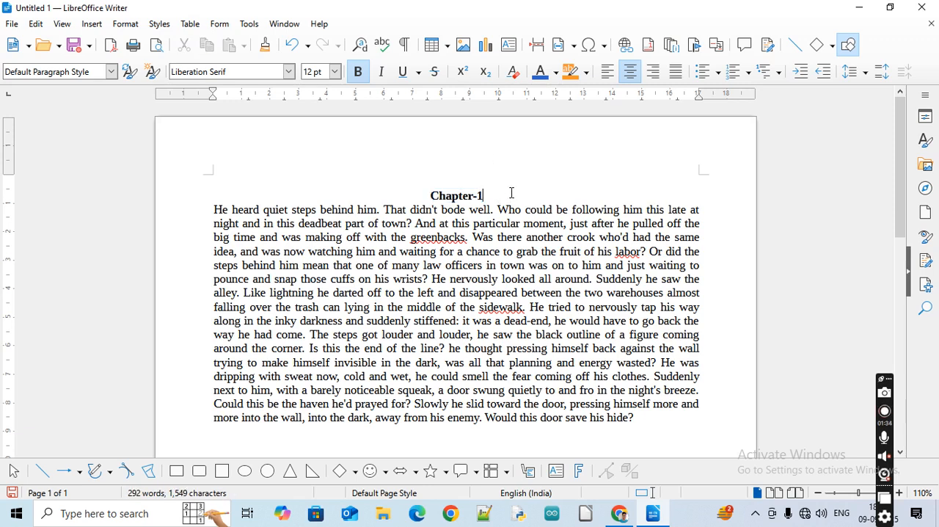
key("Return")
type("gkhghkjlgk")
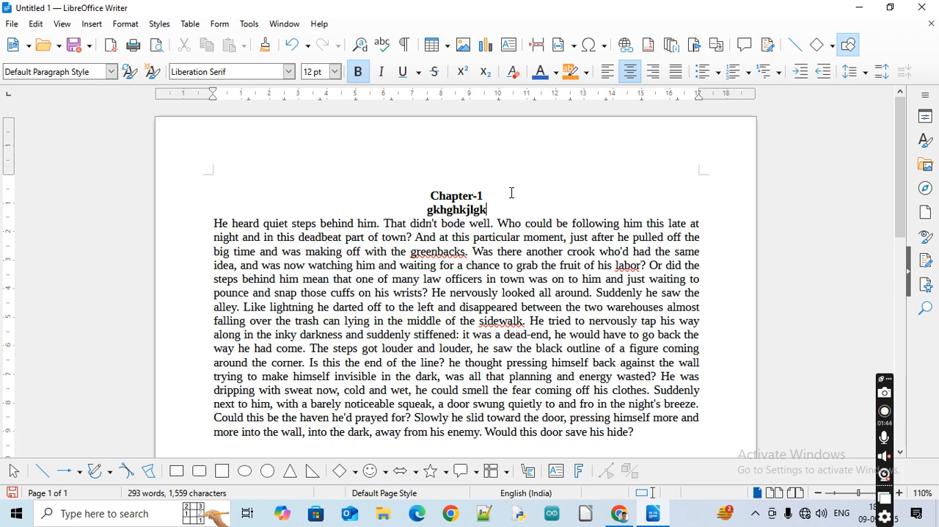
key("ctrl+b")
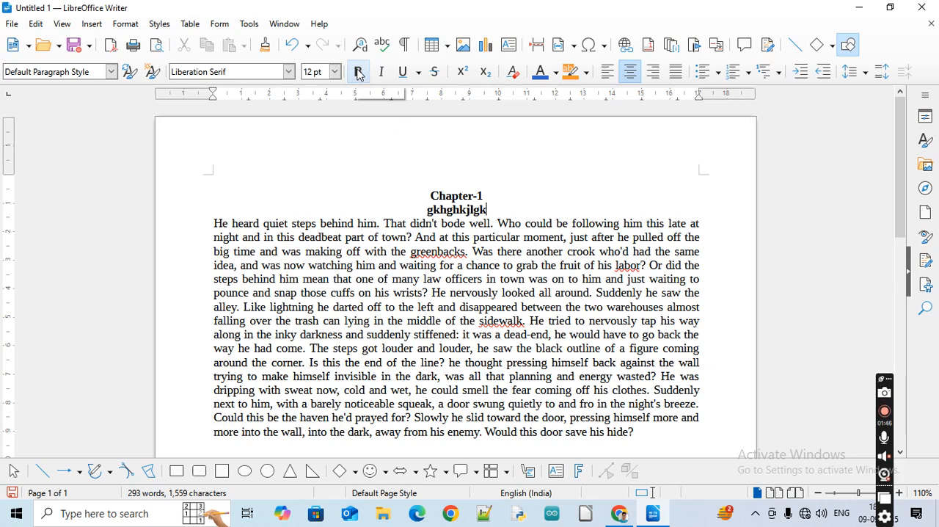
type("nklklngjlhnjglh")
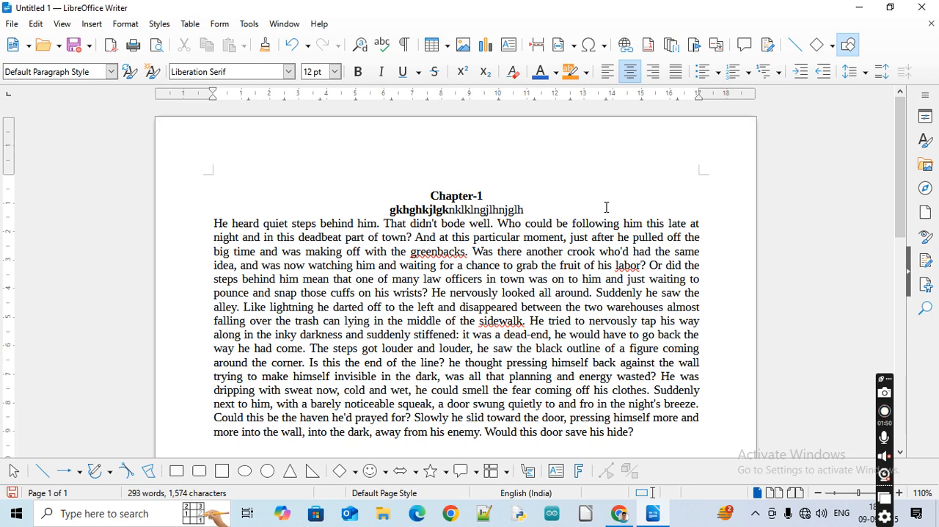
key("ctrl+z")
key("ctrl+z")
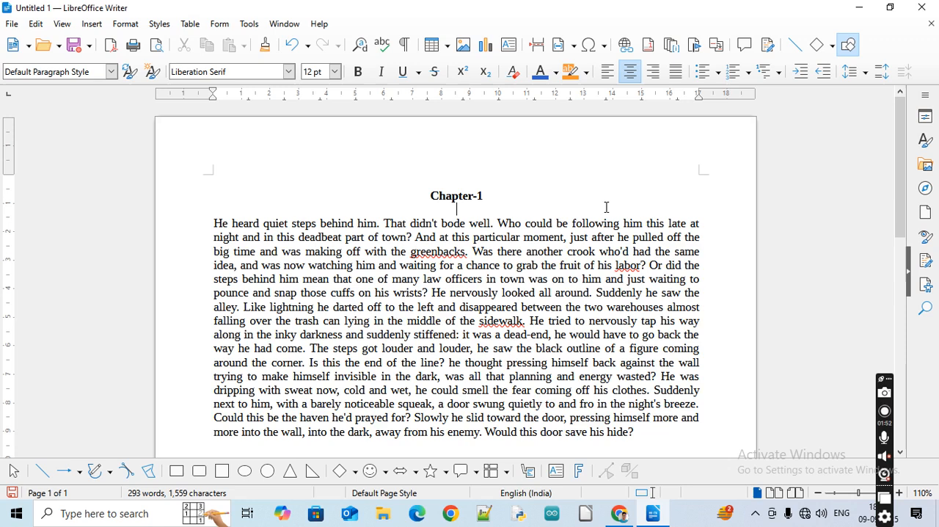
key("ctrl+z")
Add a new line below the Chapter-1 heading, turn bold off, enter ",hjhjk" there and undo that text
key("Return")
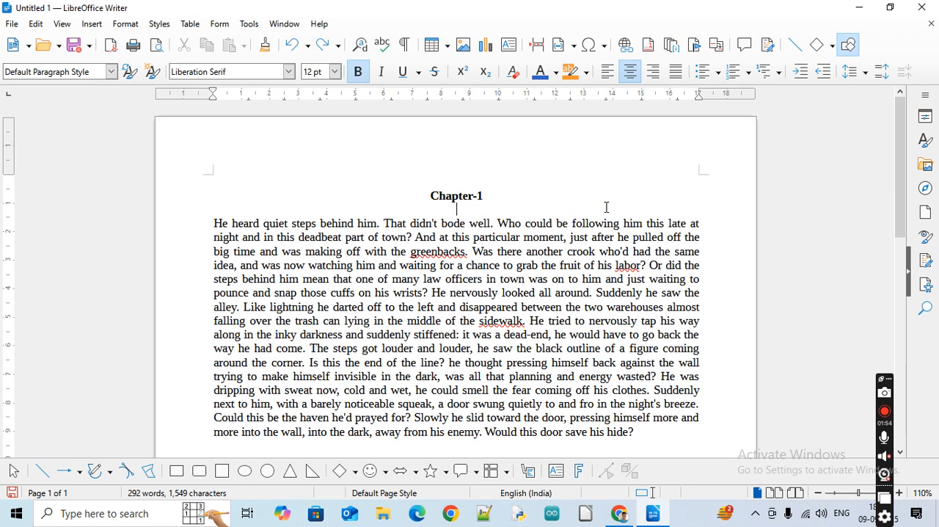
left_click(357, 72)
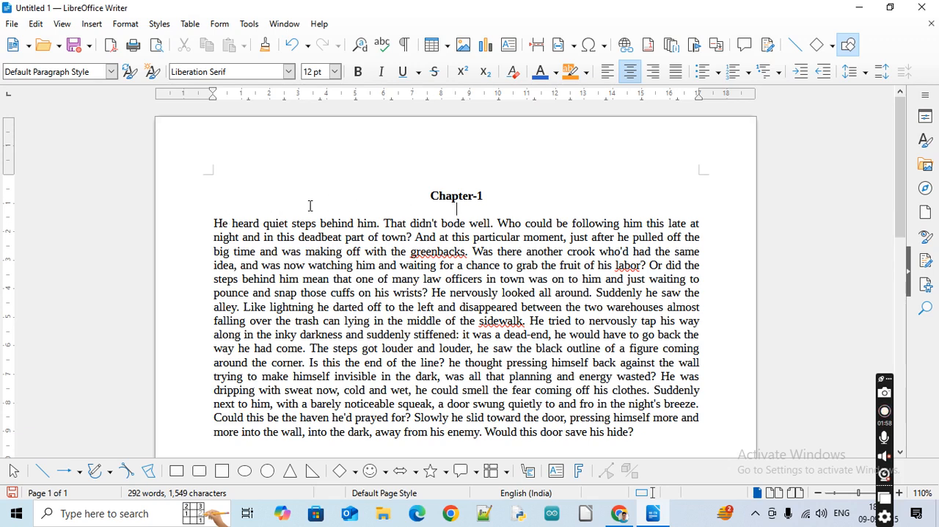
type(",hjhjk")
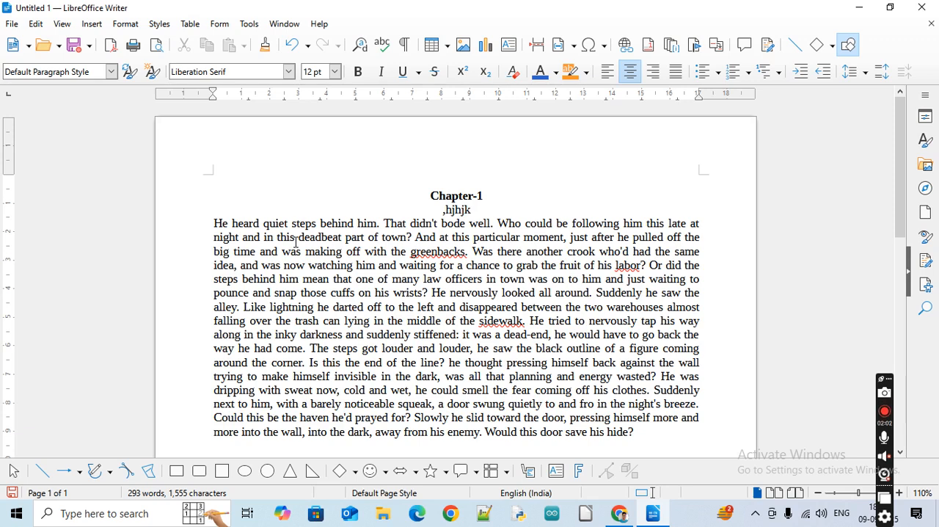
key("ctrl+z")
Apply a single underline to the whole Chapter-1 heading
double_click(448, 196)
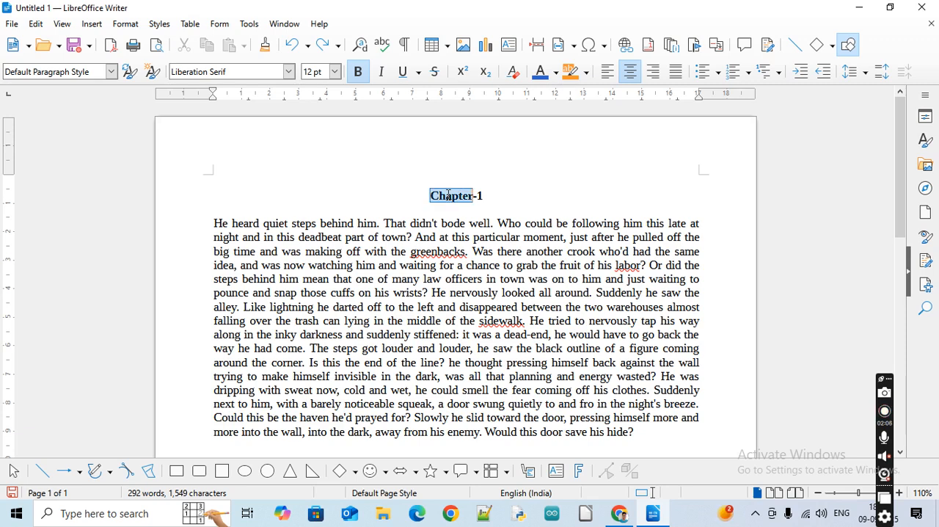
triple_click(448, 196)
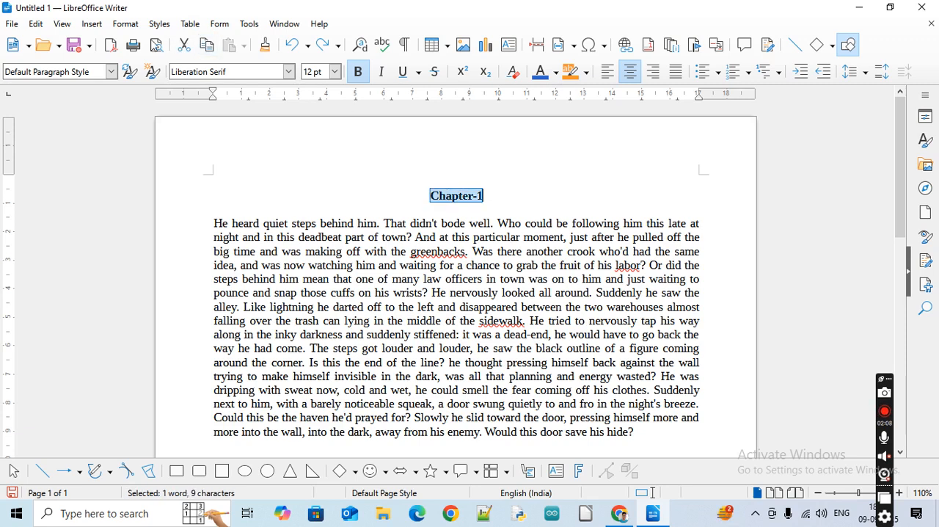
left_click(126, 24)
mouse_move(143, 46)
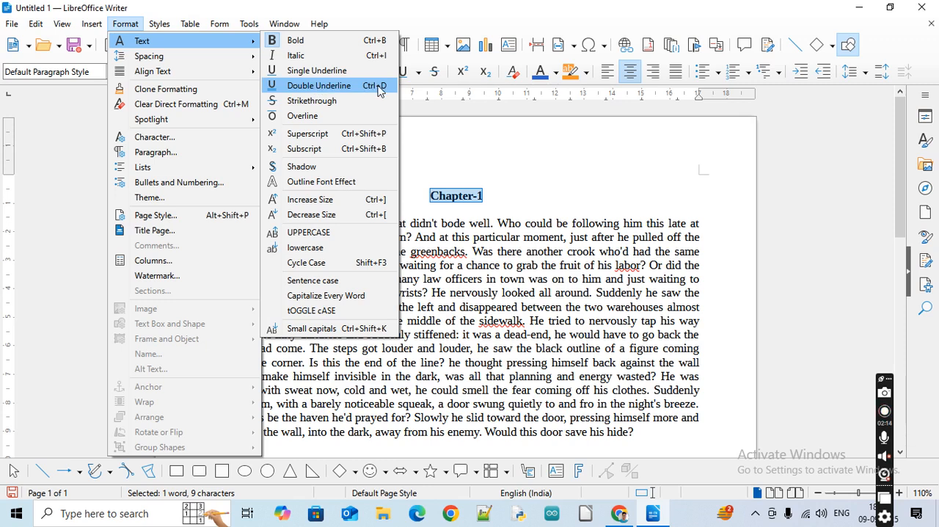
left_click(324, 71)
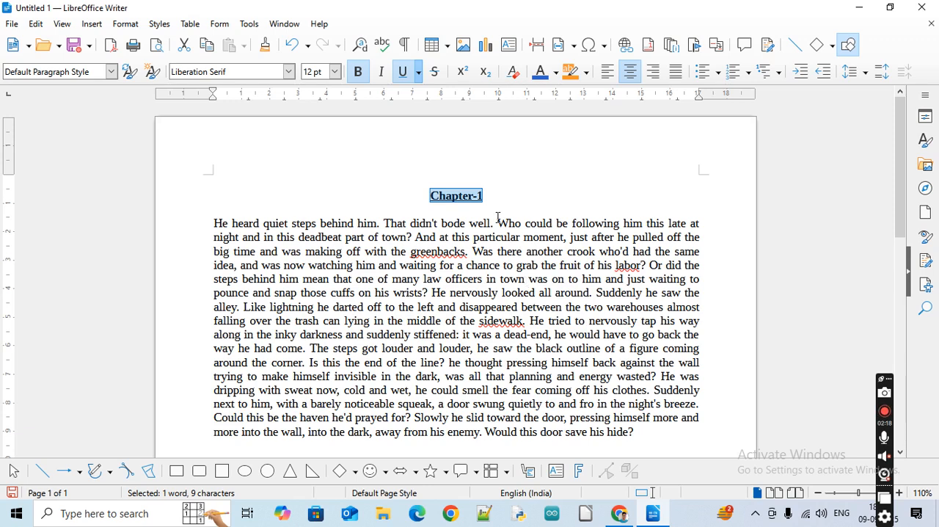
left_click(492, 190)
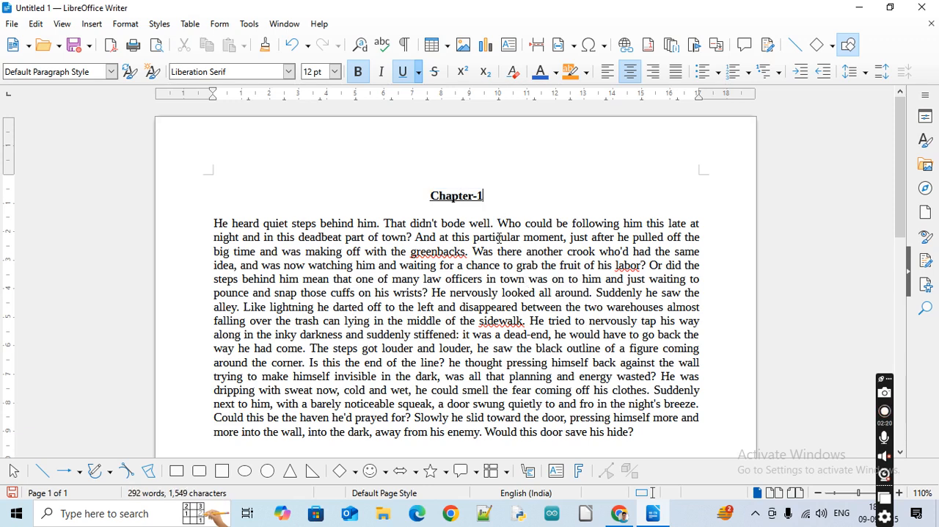
Undo the heading's underline, redo it and deselect the heading
key("ctrl+z")
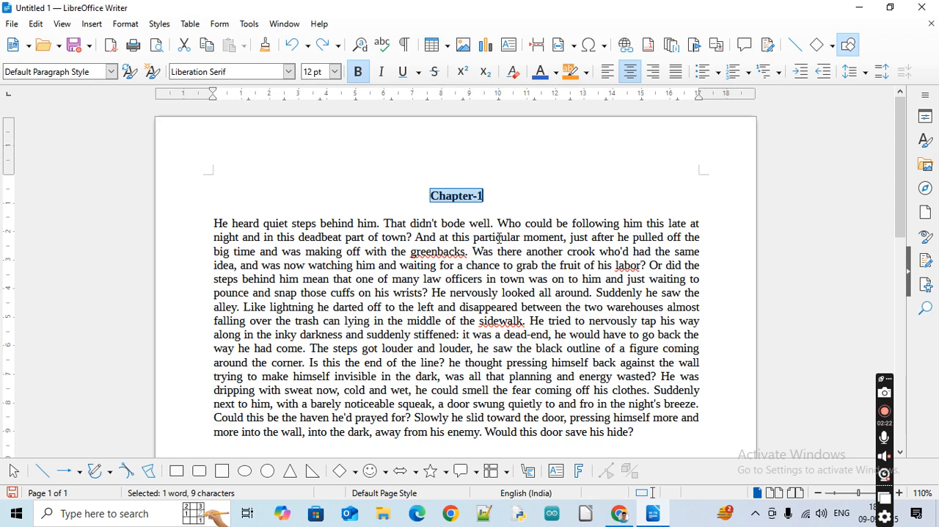
key("ctrl+y")
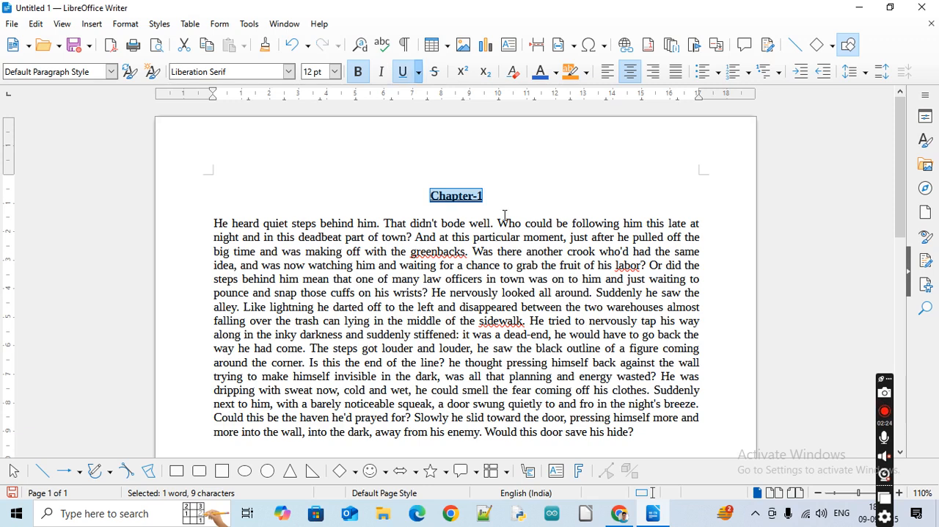
left_click(505, 215)
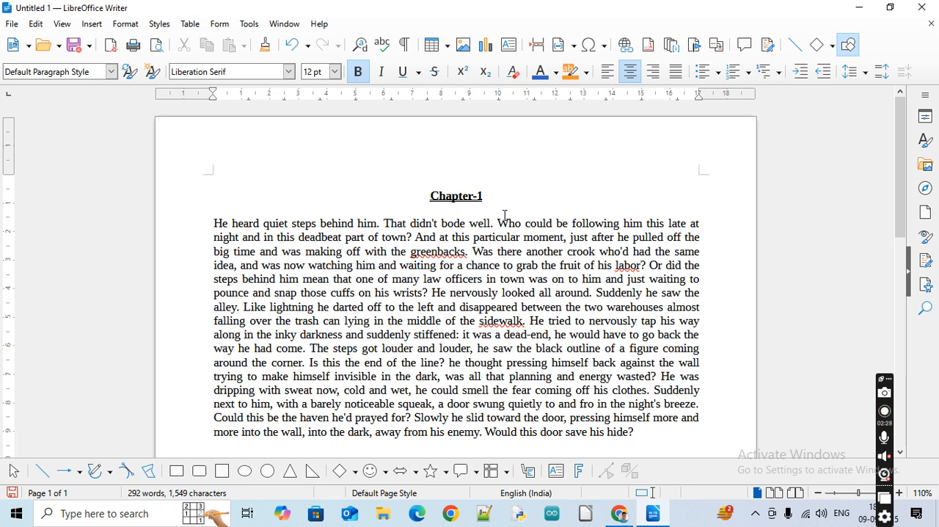
Set the font size of the Chapter-1 heading to 16 pt
triple_click(462, 195)
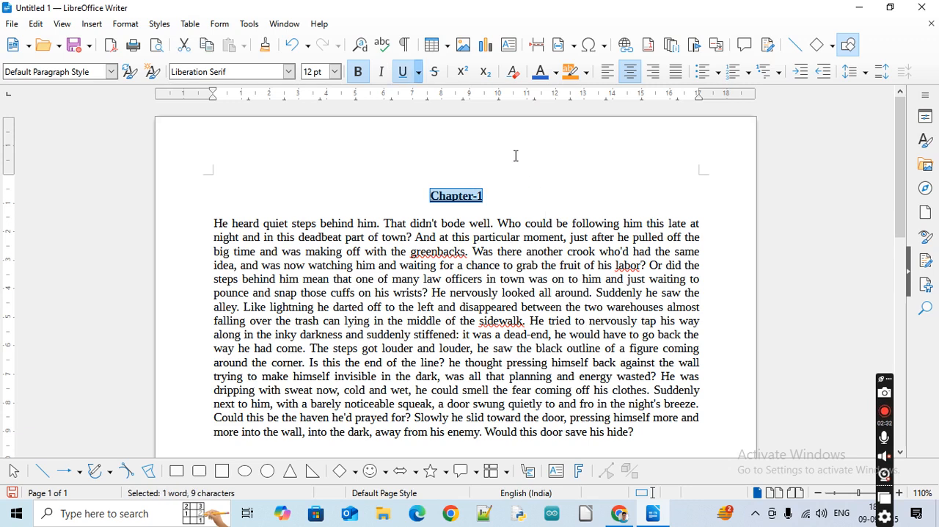
left_click(332, 71)
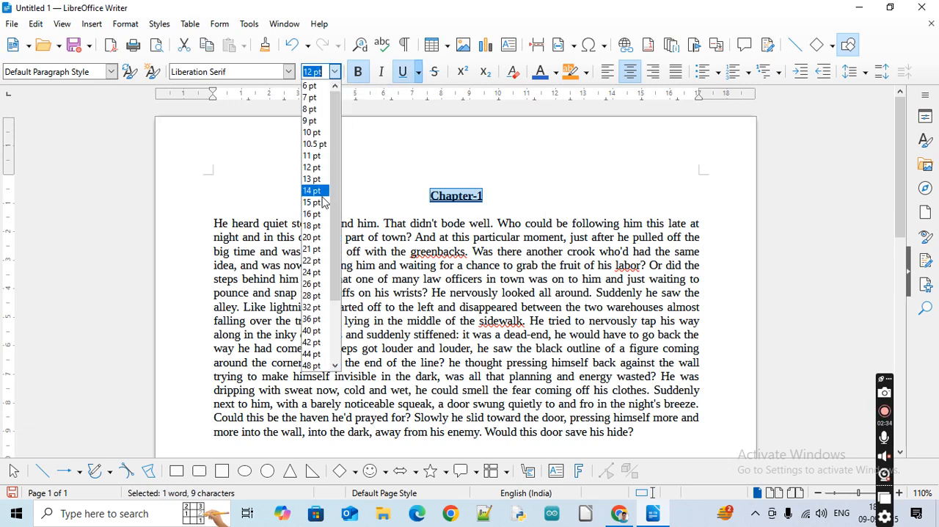
left_click(318, 214)
left_click(548, 236)
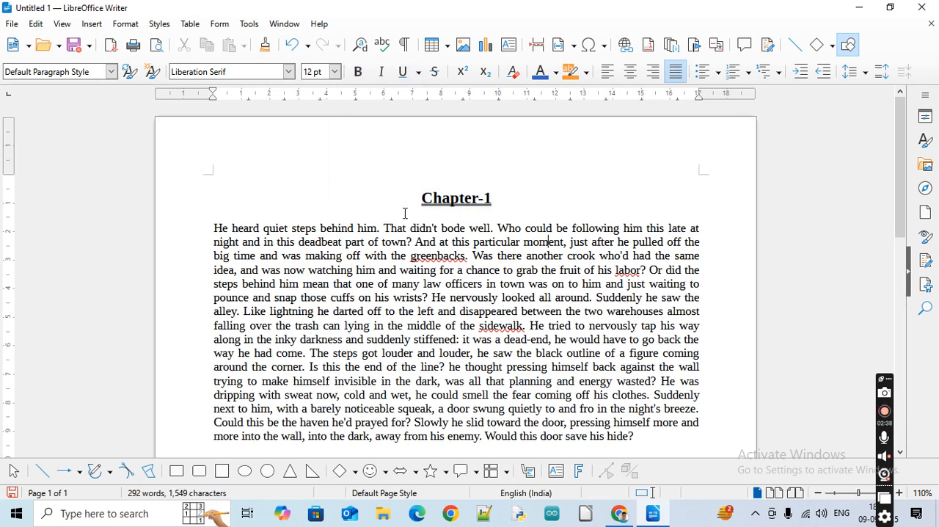
Give the whole Chapter-1 heading a thick solid underline
left_click(418, 73)
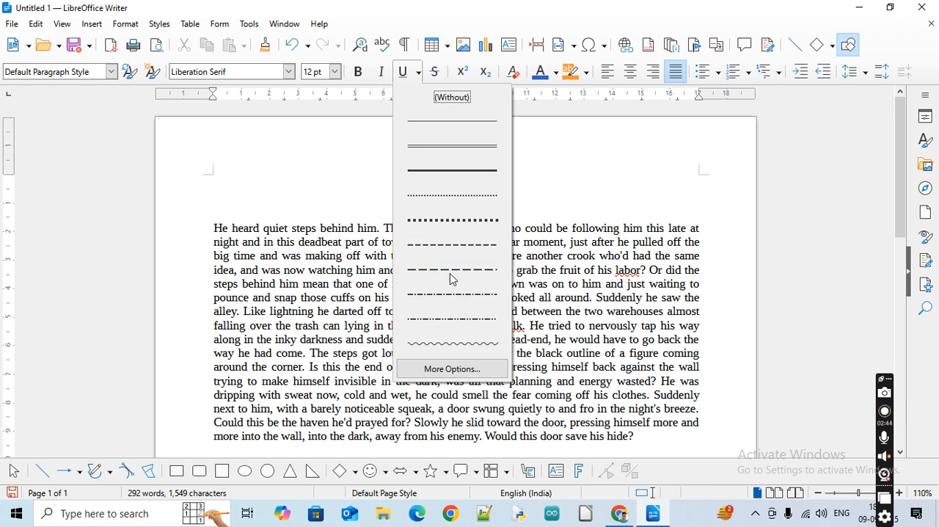
left_click(448, 97)
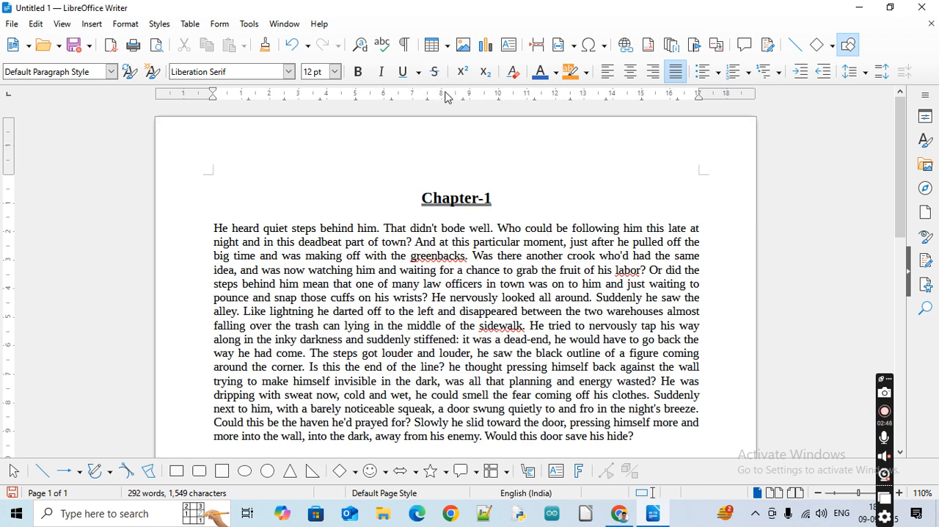
triple_click(452, 198)
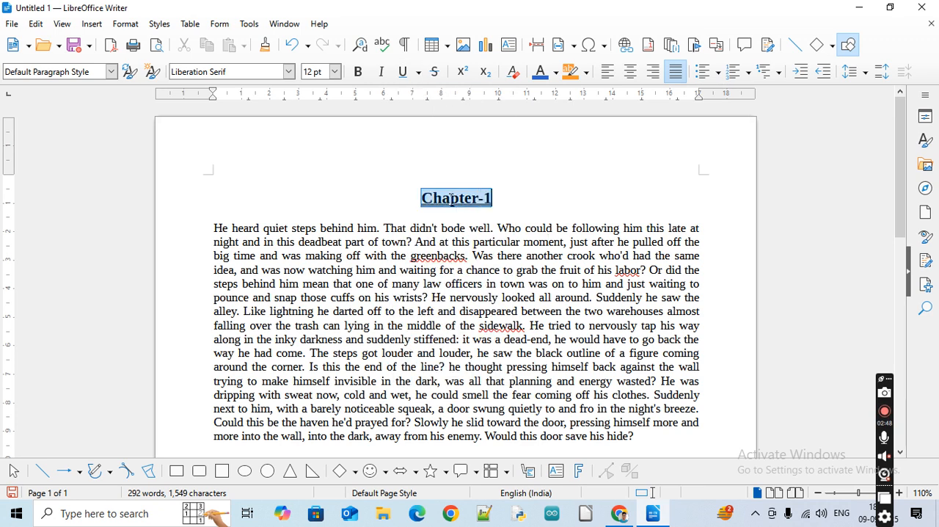
left_click(418, 72)
left_click(455, 171)
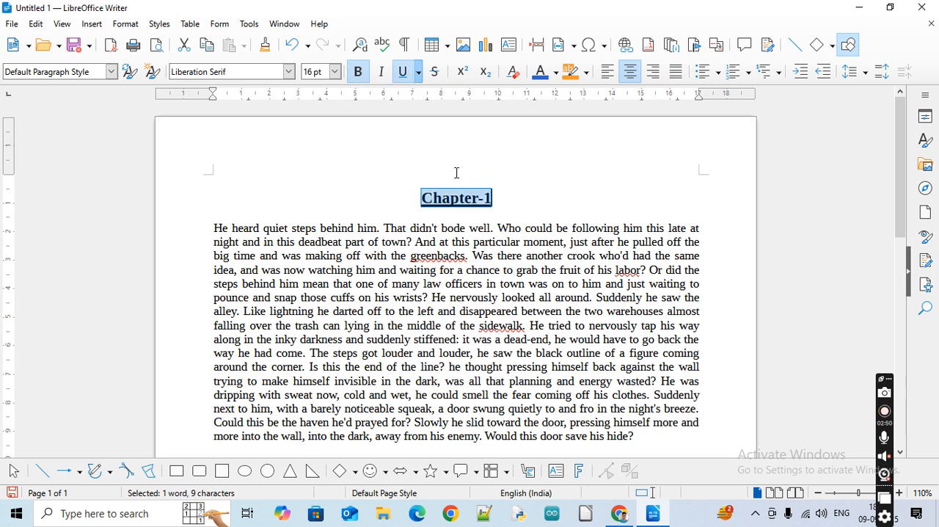
Change the Chapter-1 heading's underline to the bold dotted style and deselect the heading
left_click(419, 73)
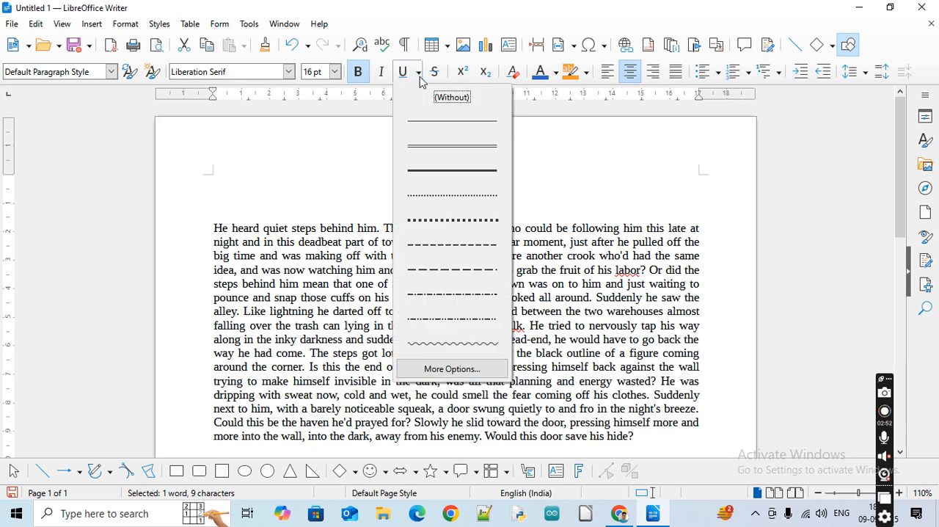
left_click(441, 219)
left_click(508, 196)
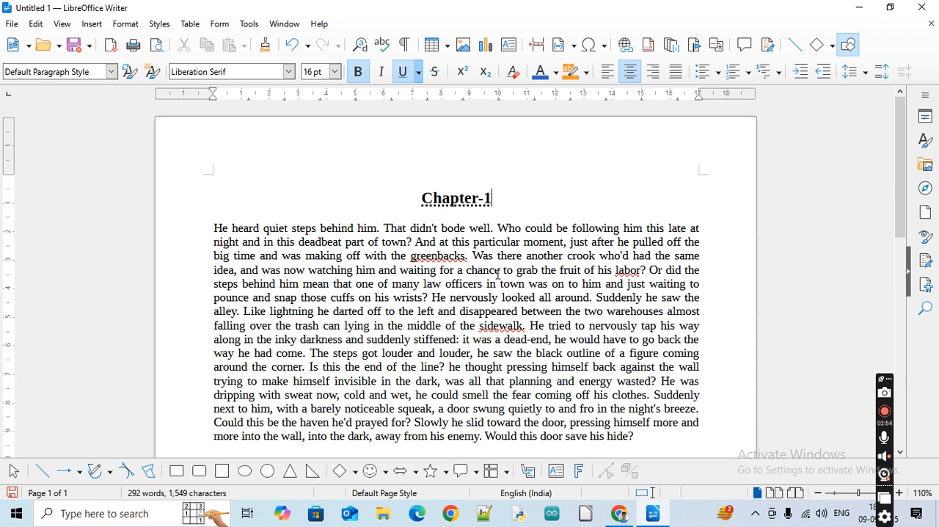
triple_click(450, 199)
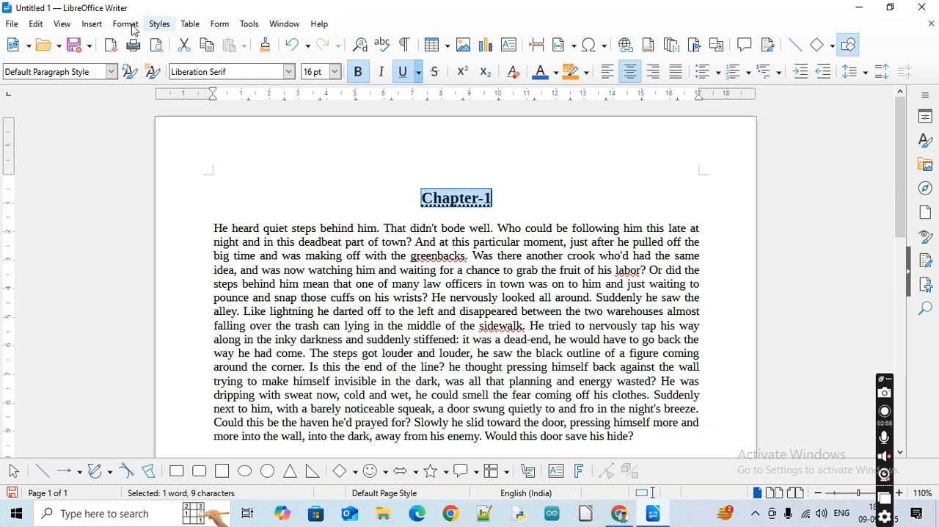
left_click(125, 24)
mouse_move(196, 39)
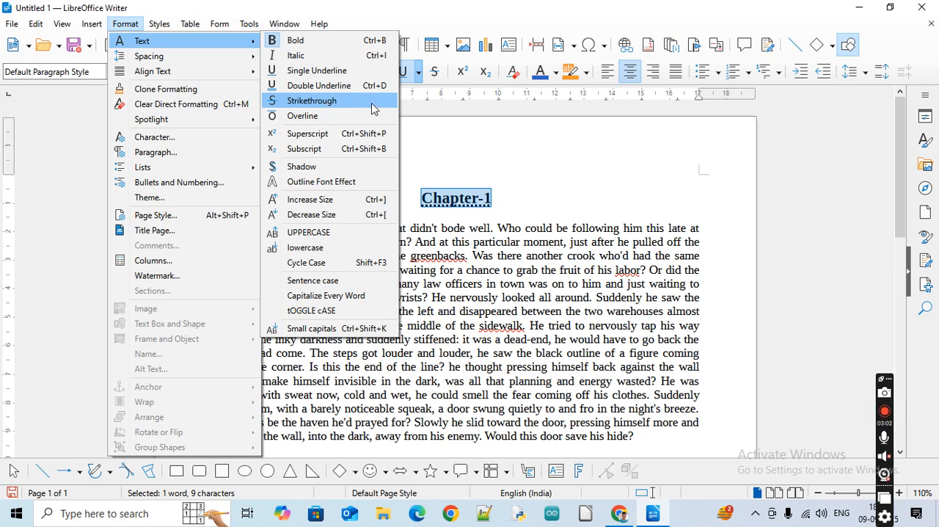
left_click(506, 235)
Add the word "hidden" after "hide" in the passage's last sentence and delete it
scroll(638, 426, "down", 3)
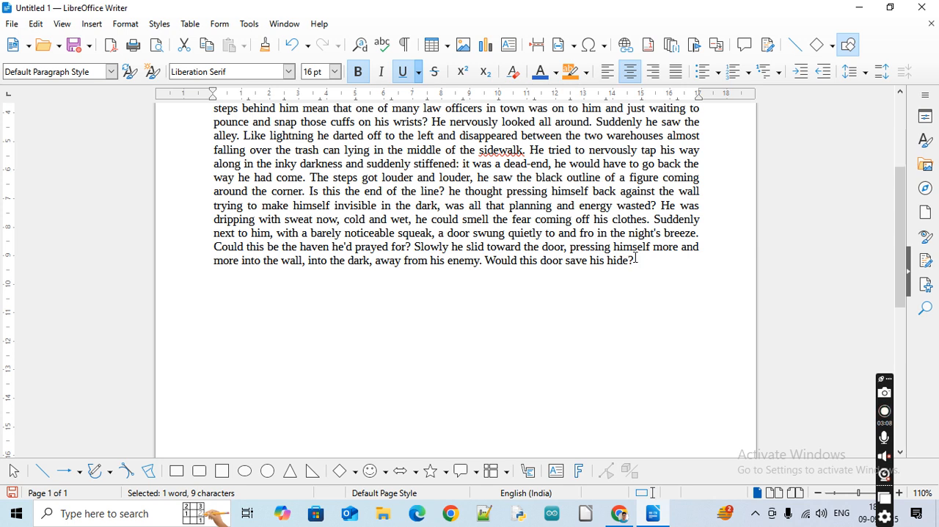
left_click(656, 270)
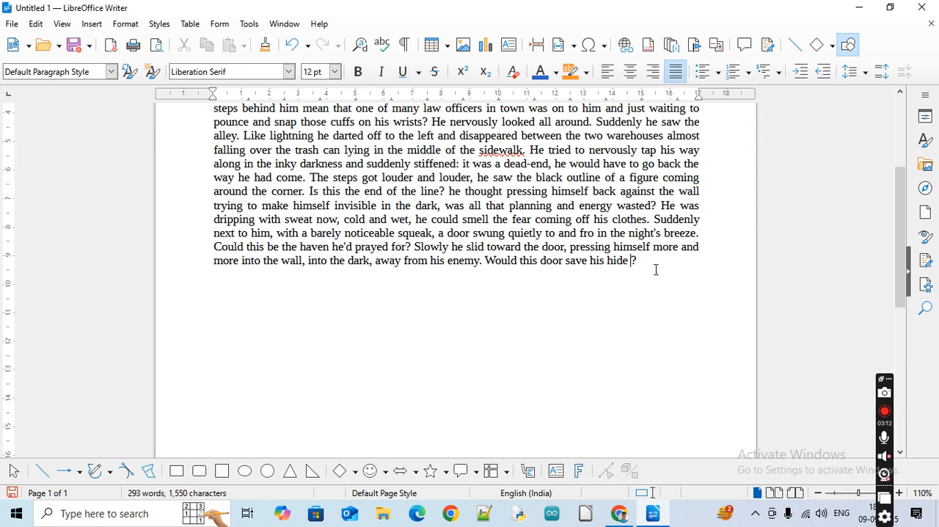
type("hidden")
double_click(618, 261)
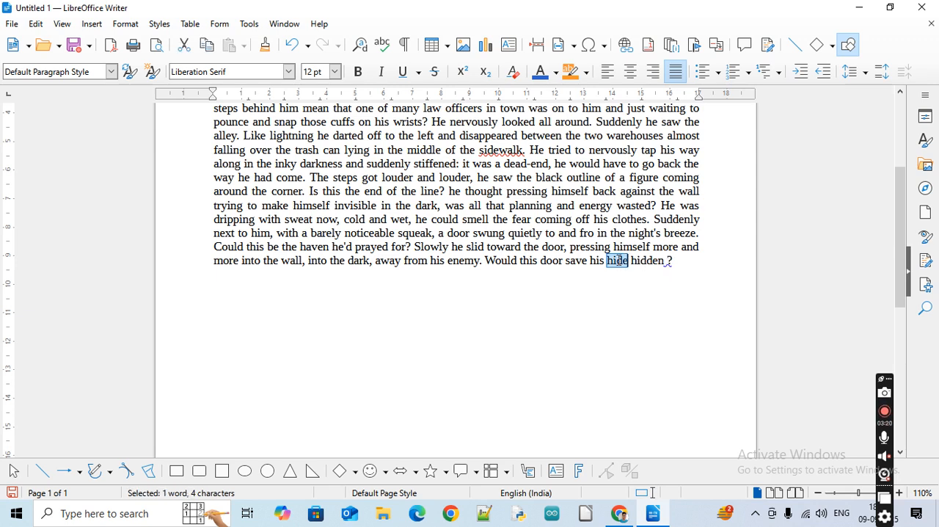
double_click(648, 260)
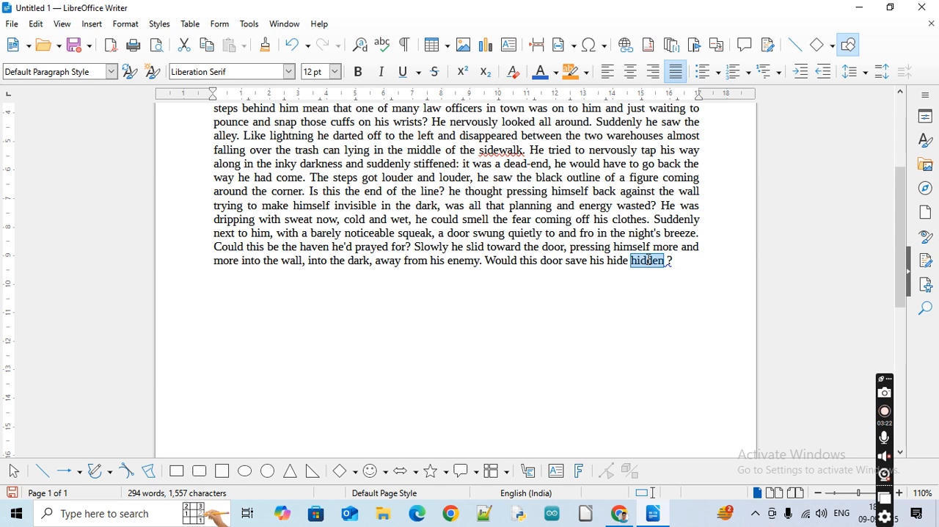
key("Delete")
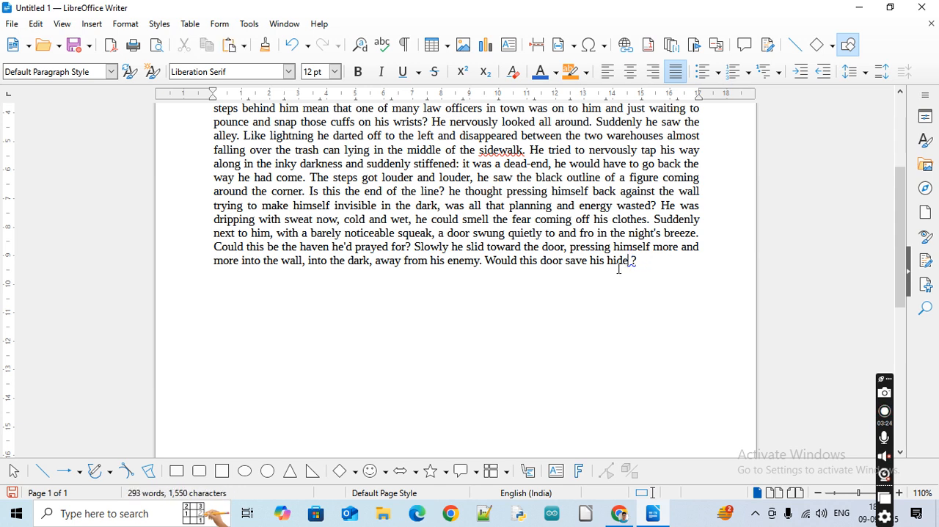
Insert the word "hidden" before "hide" in the last sentence and remove the space before the question mark
type("hidden")
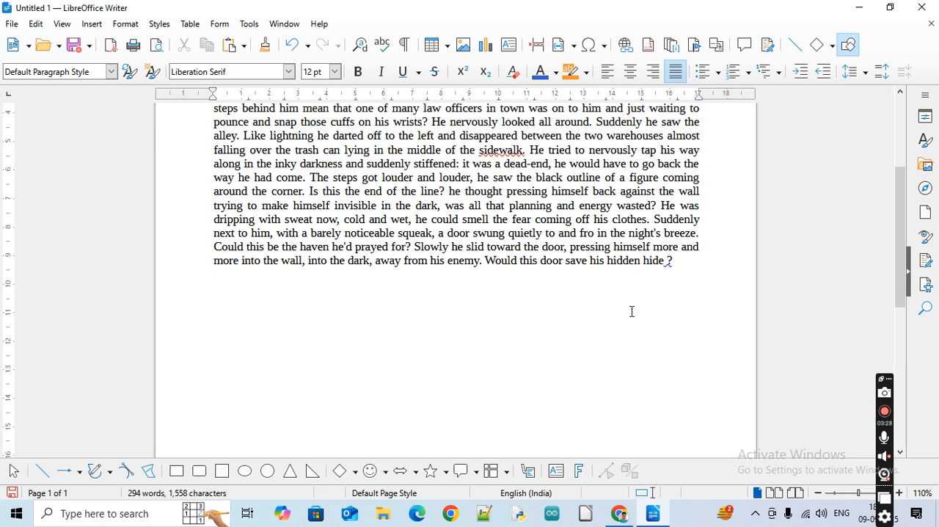
left_click(671, 257)
key("Delete")
Apply strikethrough to the word "hidden" in the passage's last sentence and deselect it
double_click(622, 260)
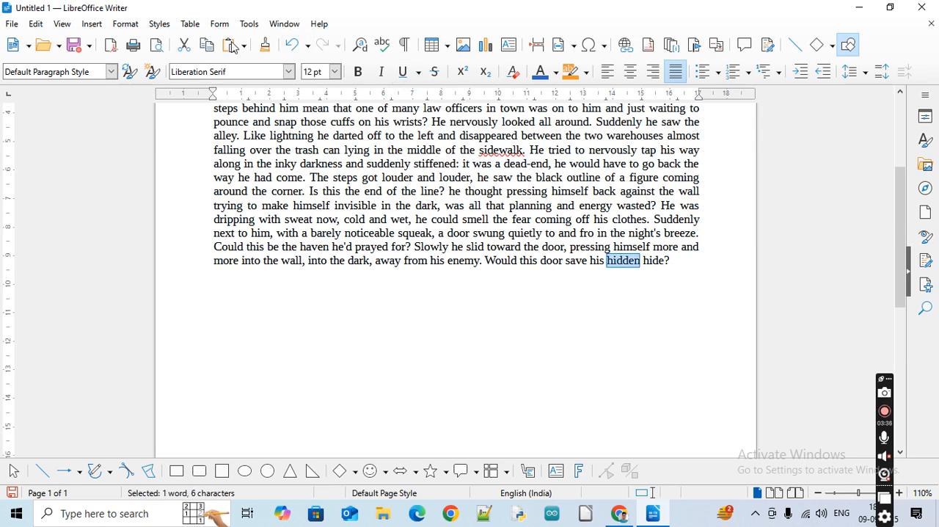
left_click(126, 25)
mouse_move(144, 42)
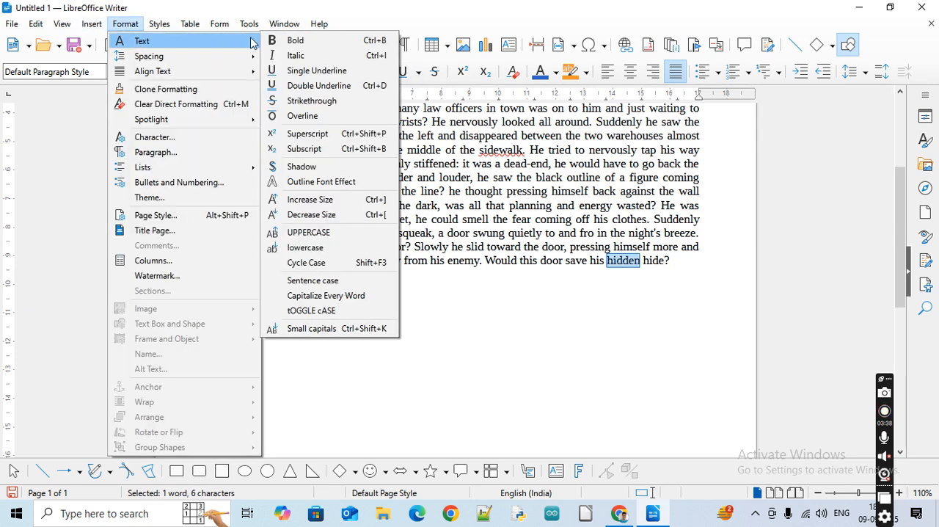
left_click(311, 101)
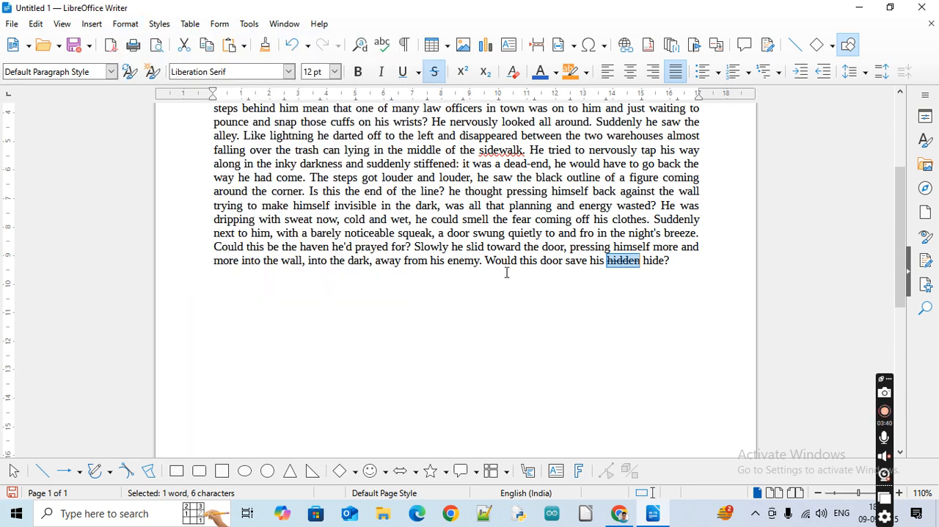
left_click(606, 311)
left_click(698, 276)
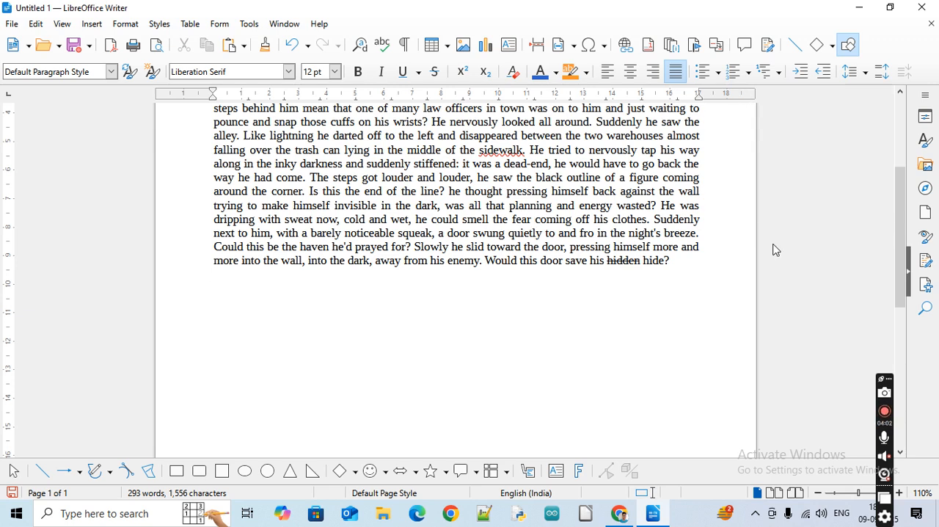
double_click(628, 263)
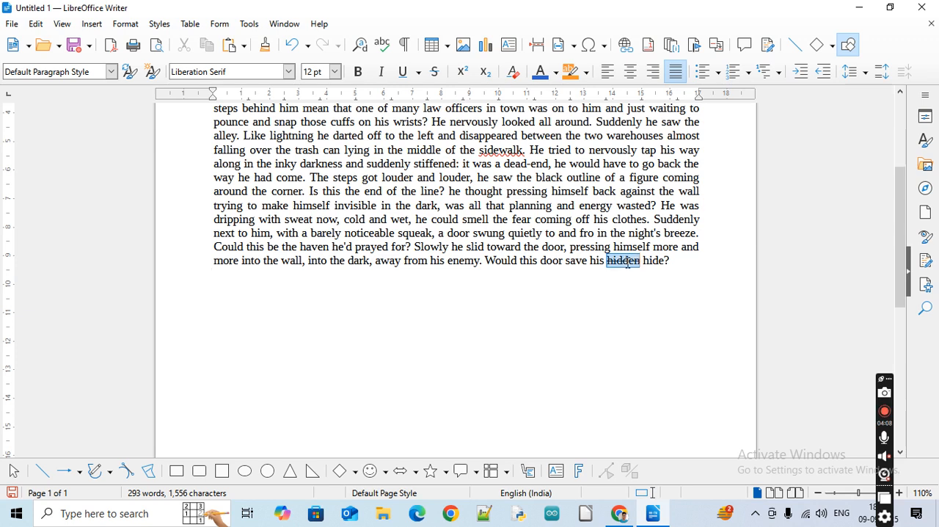
left_click(680, 258)
left_click(125, 25)
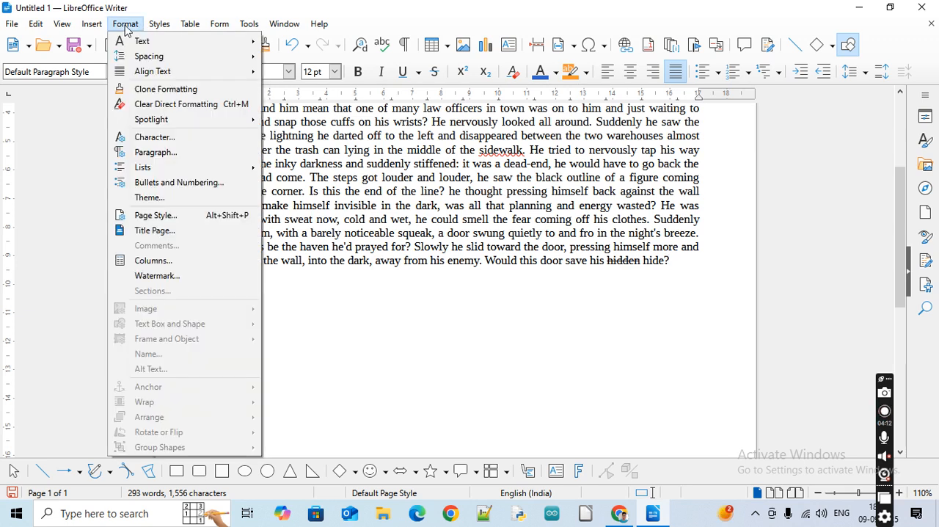
mouse_move(137, 43)
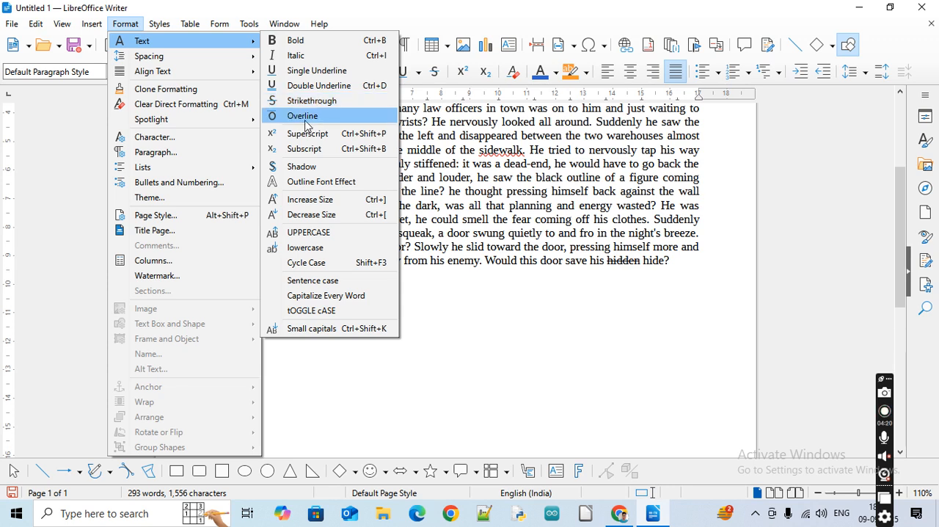
left_click(484, 302)
scroll(533, 198, "up", 5)
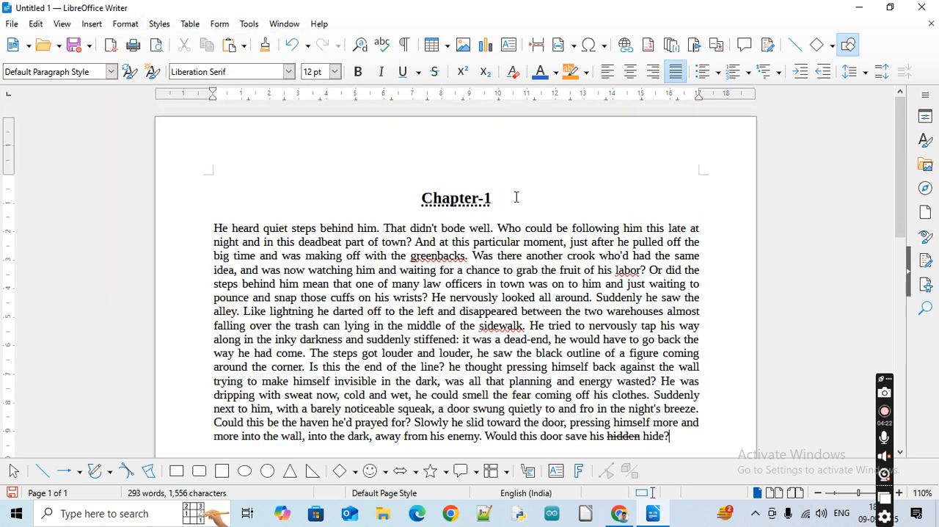
double_click(453, 198)
left_click(453, 198)
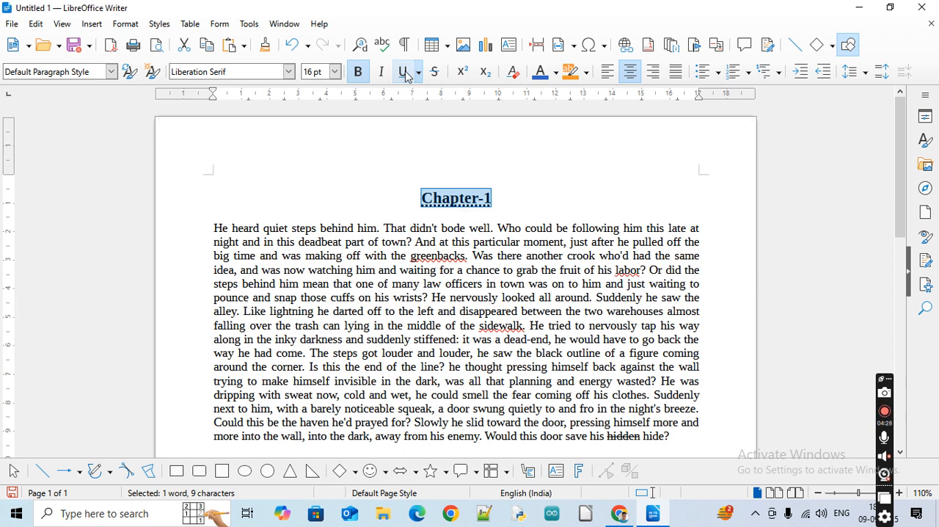
left_click(472, 246)
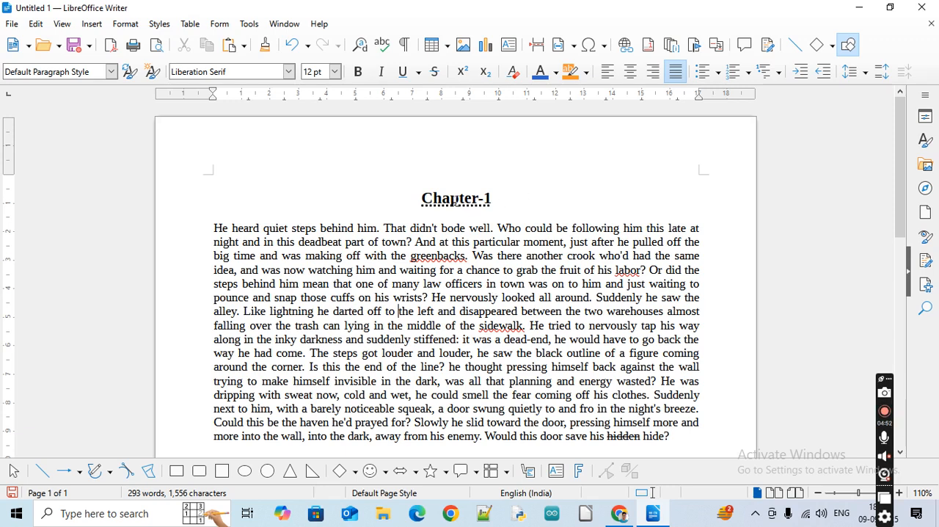
left_click(453, 199)
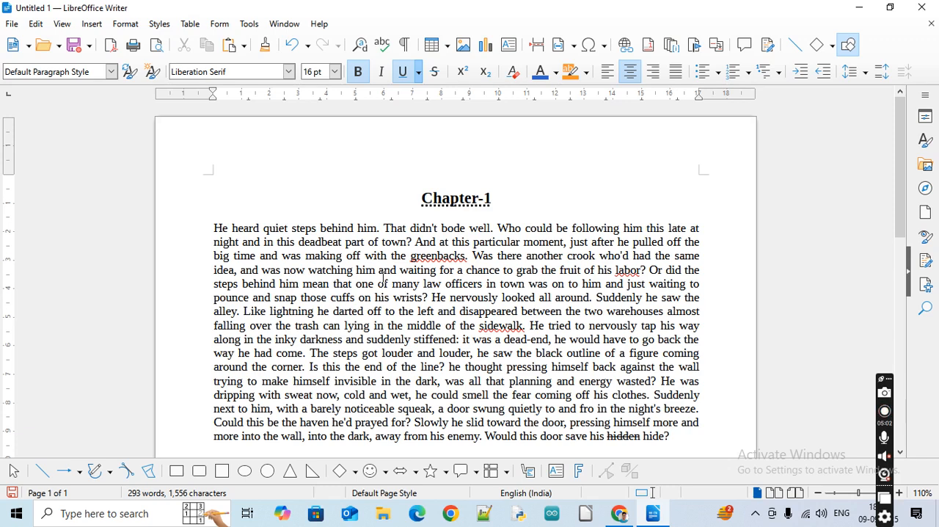
Change the font of the entire passage below the Chapter-1 heading to Lucida Console and deselect the text
left_click_drag(214, 227, 491, 339)
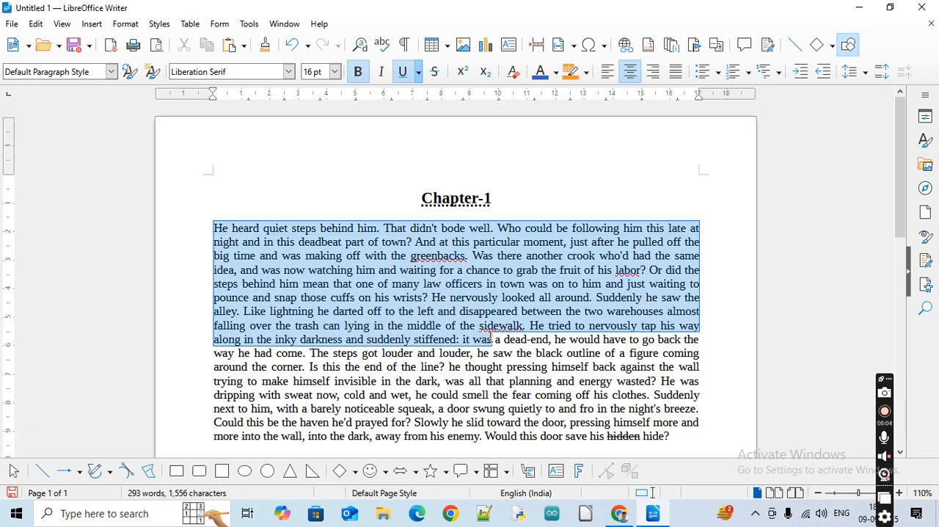
left_click(424, 270)
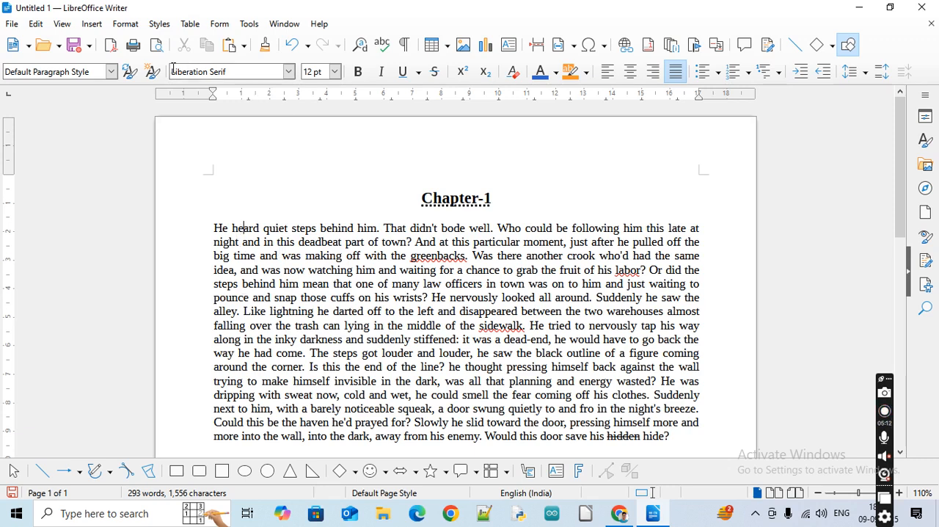
left_click(317, 297)
left_click_drag(214, 228, 232, 229)
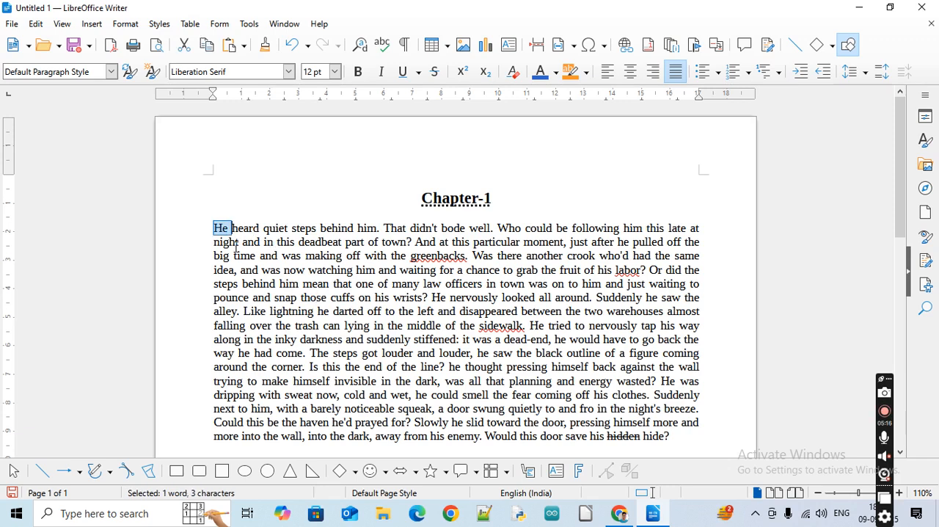
left_click(215, 228)
key("ctrl+shift+End")
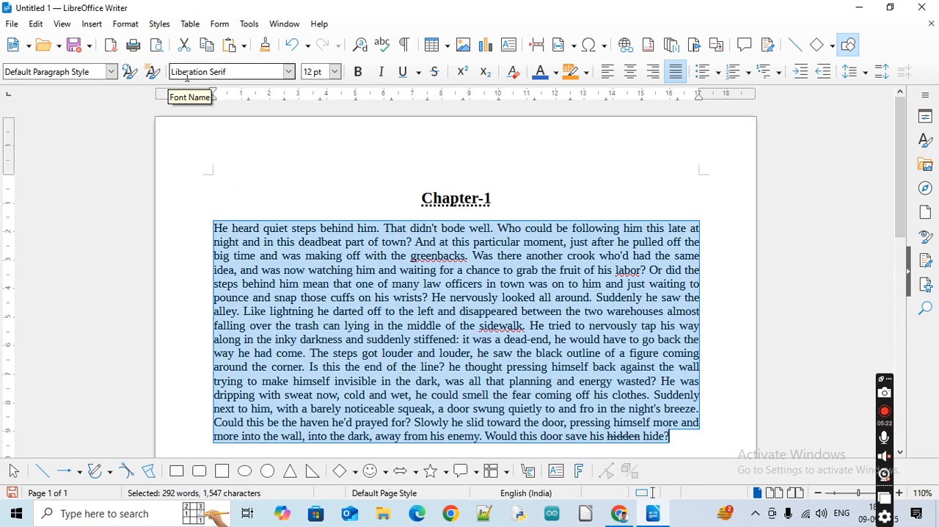
left_click(290, 71)
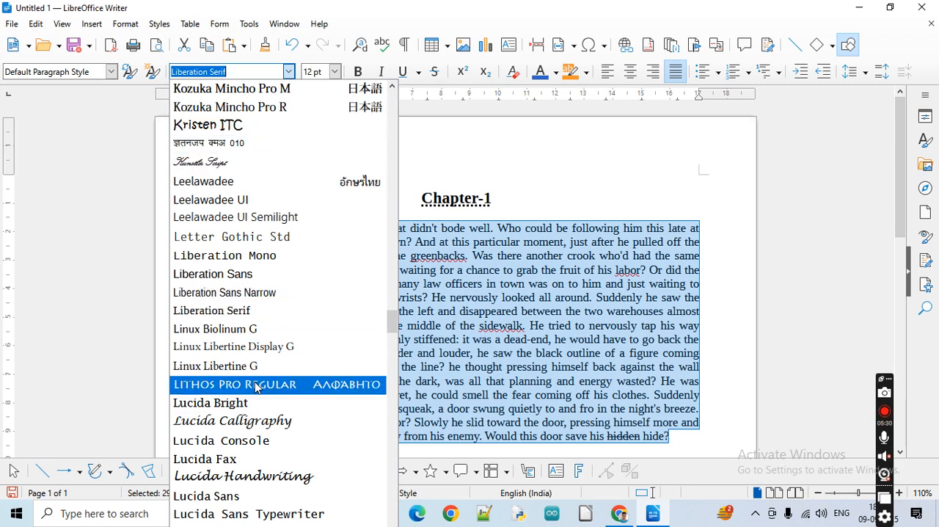
left_click(264, 457)
scroll(527, 349, "up", 5)
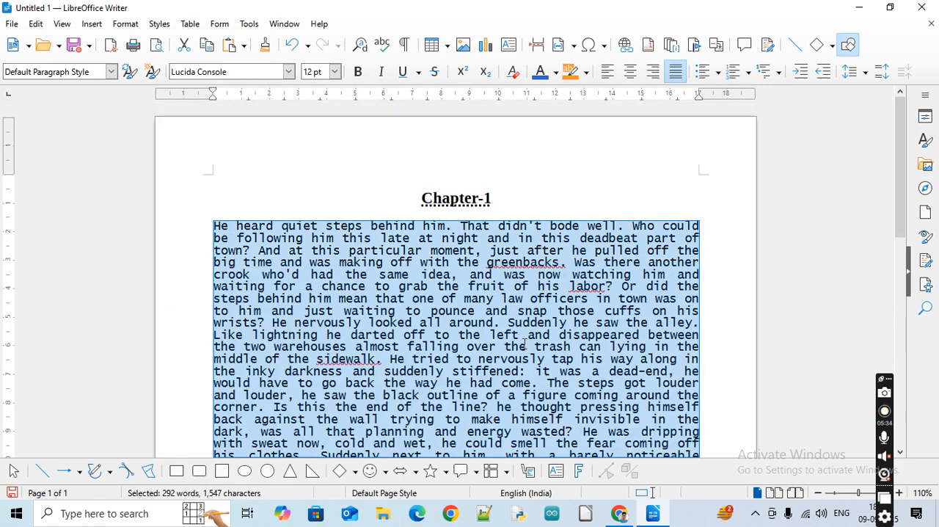
left_click(367, 299)
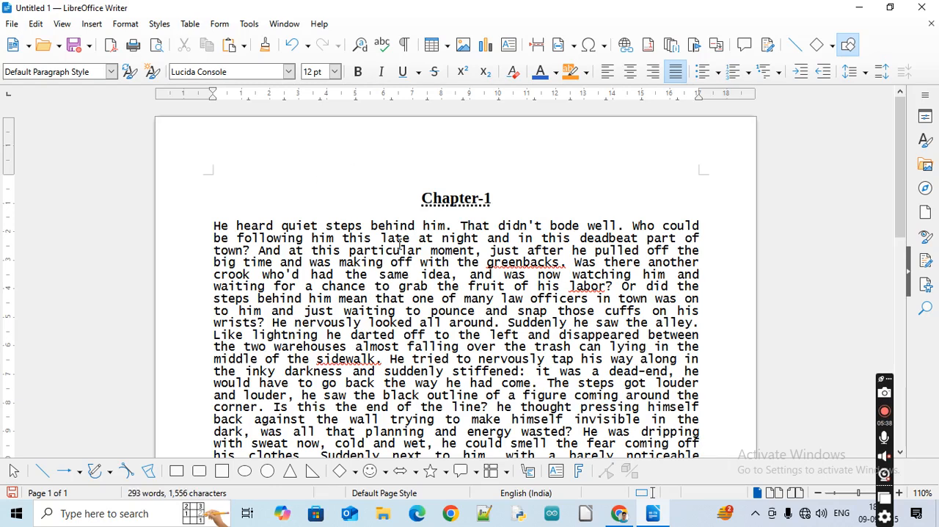
Change the font of the entire passage below the Chapter-1 heading to Kruti Dev 010
left_click(459, 198)
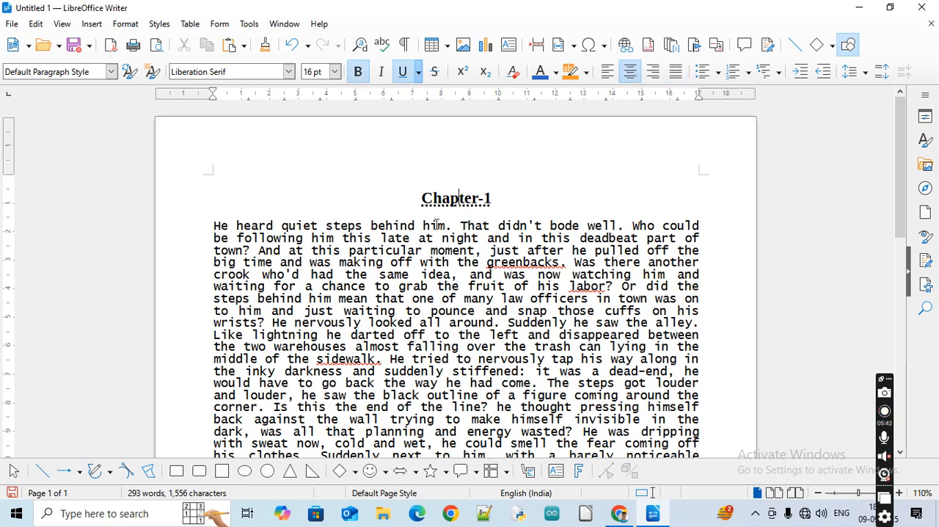
left_click(247, 225)
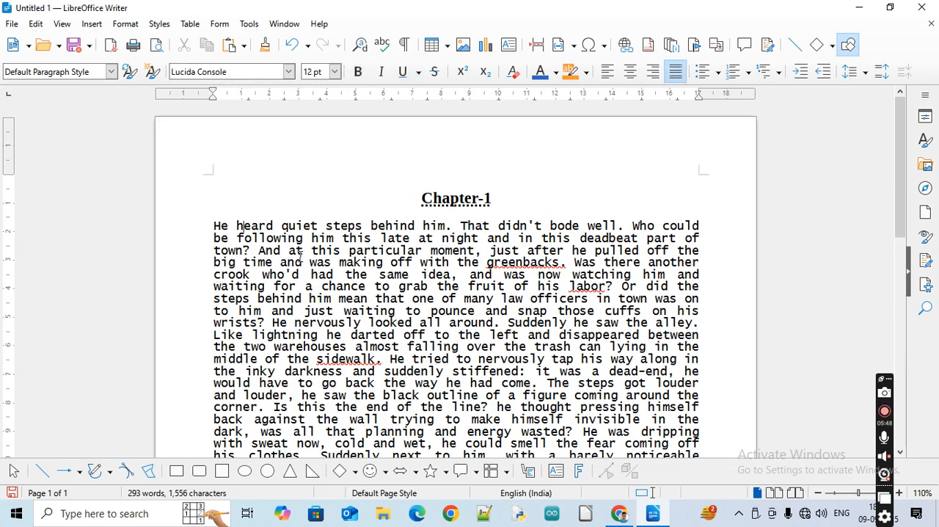
left_click(214, 228)
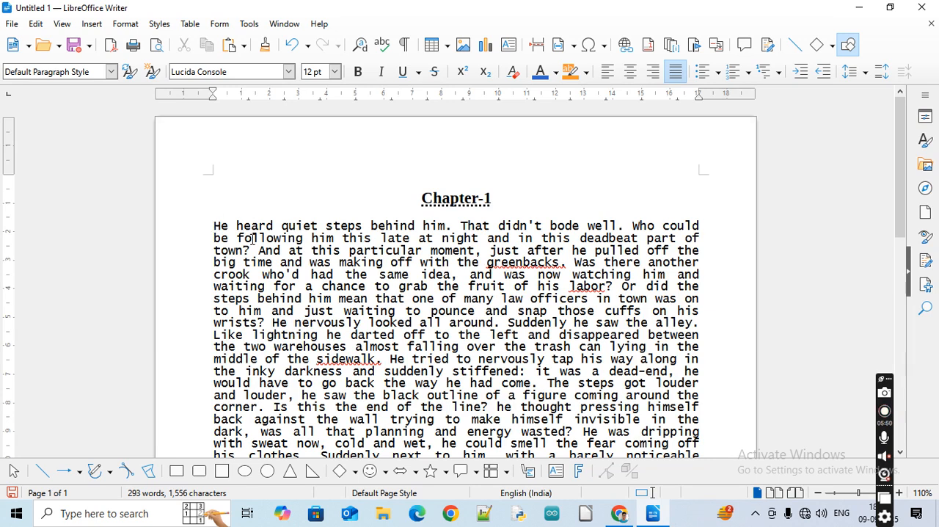
key("ctrl+shift+End")
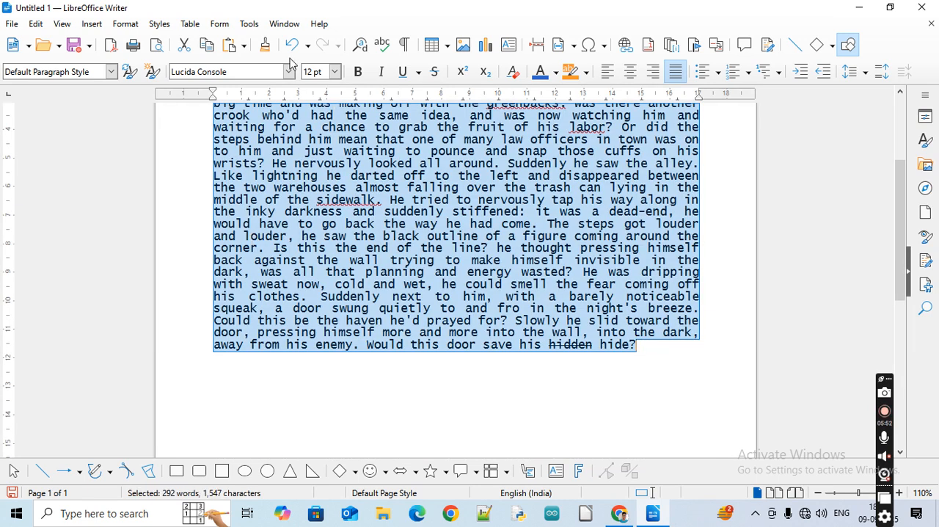
left_click(289, 72)
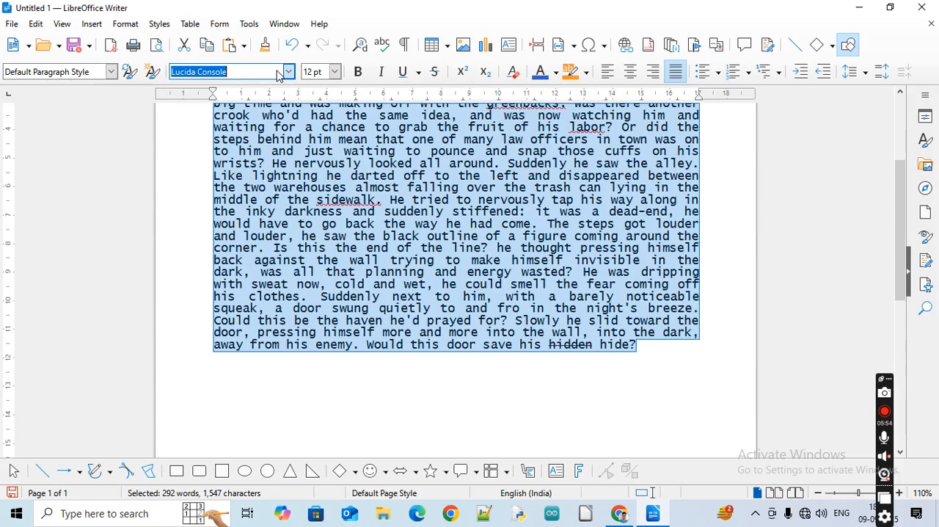
type("Liberation Mono")
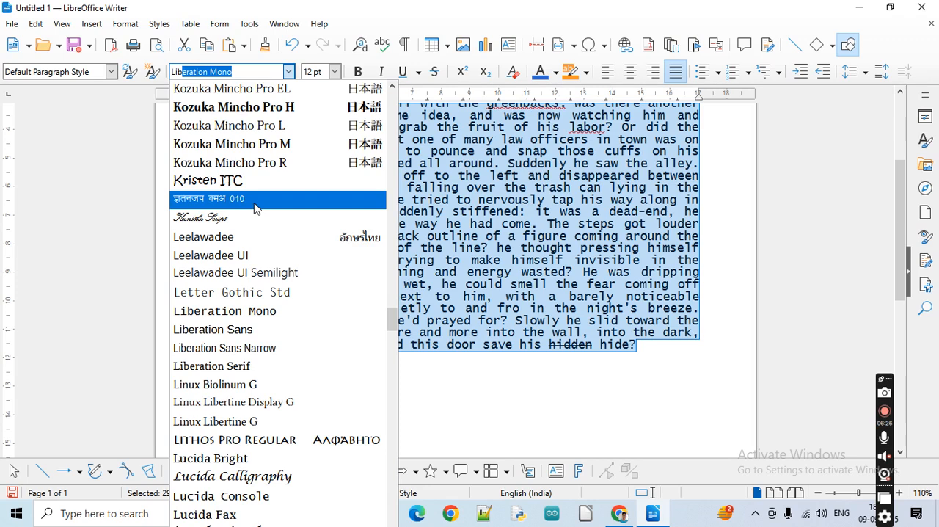
left_click(255, 208)
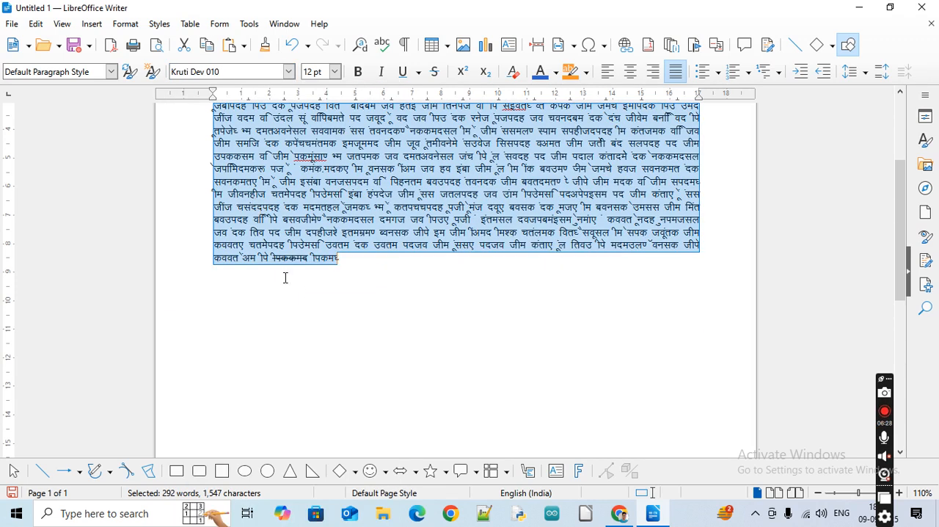
scroll(457, 348, "up", 4)
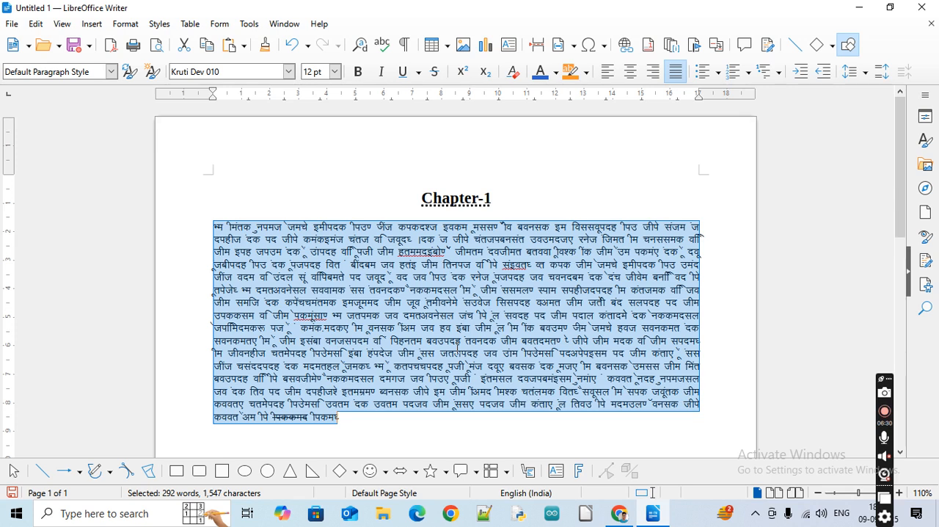
Change the font of the Chapter-1 heading to Kruti Dev 010 and deselect it
left_click(450, 198)
triple_click(450, 198)
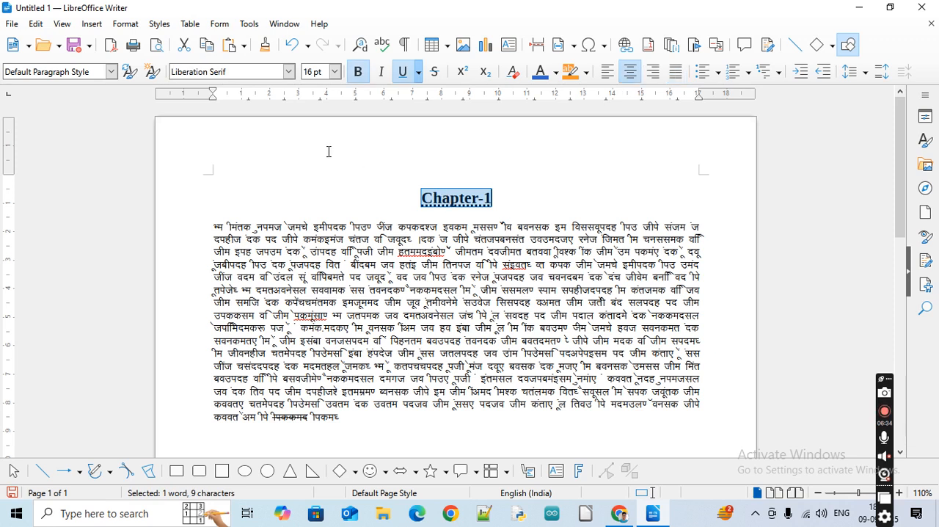
left_click(120, 24)
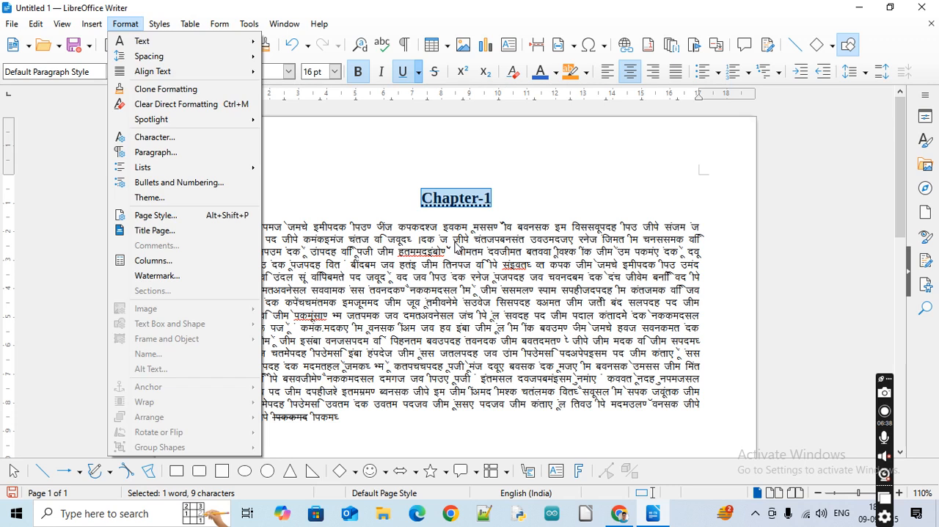
left_click(356, 136)
left_click(289, 72)
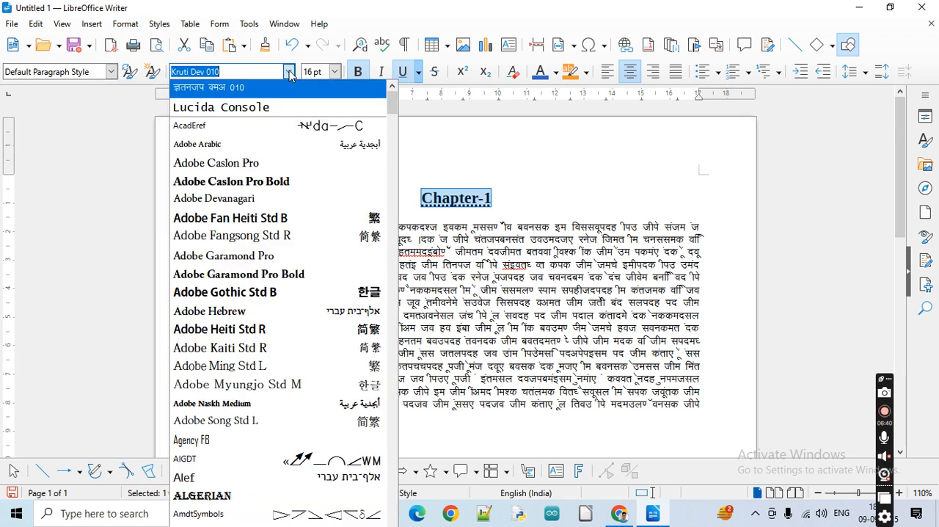
left_click(243, 88)
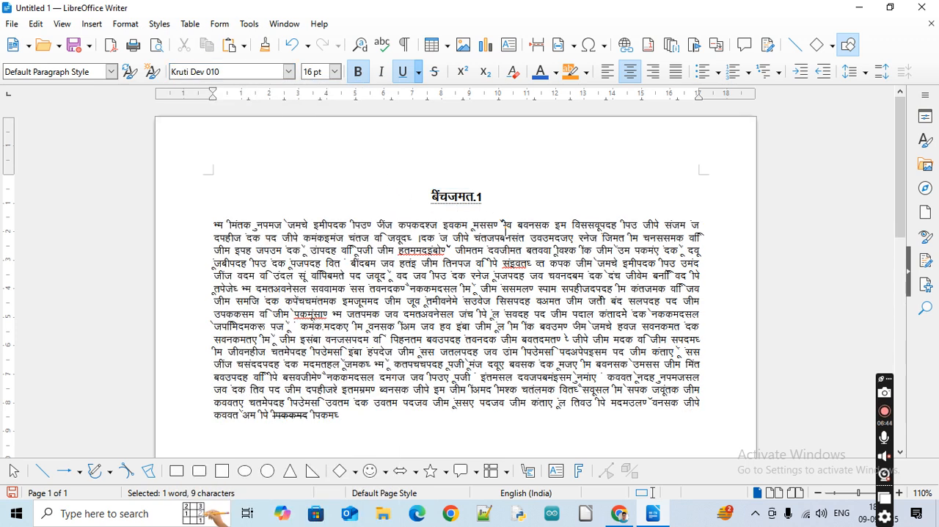
left_click(505, 233)
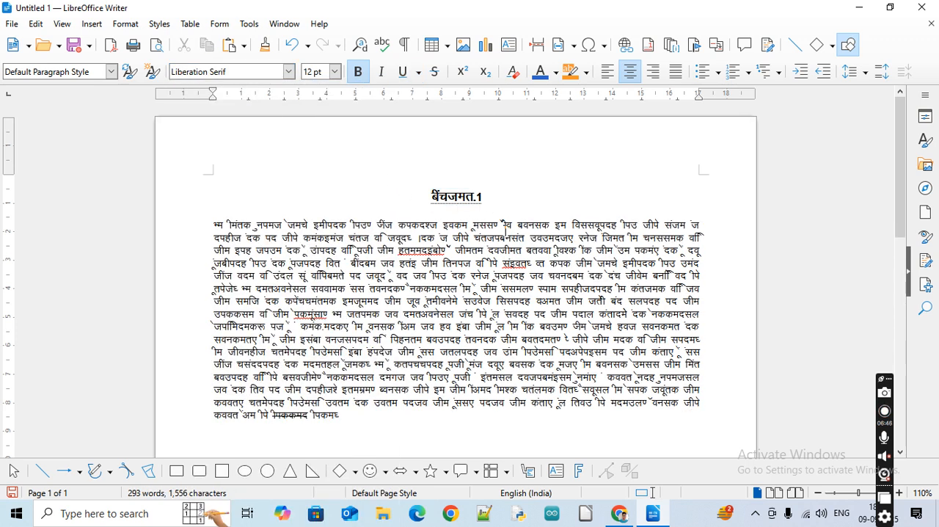
Undo the Kruti Dev 010 font changes on the heading and passage, as well as the passage's earlier change to Lucida Console
double_click(453, 197)
triple_click(453, 196)
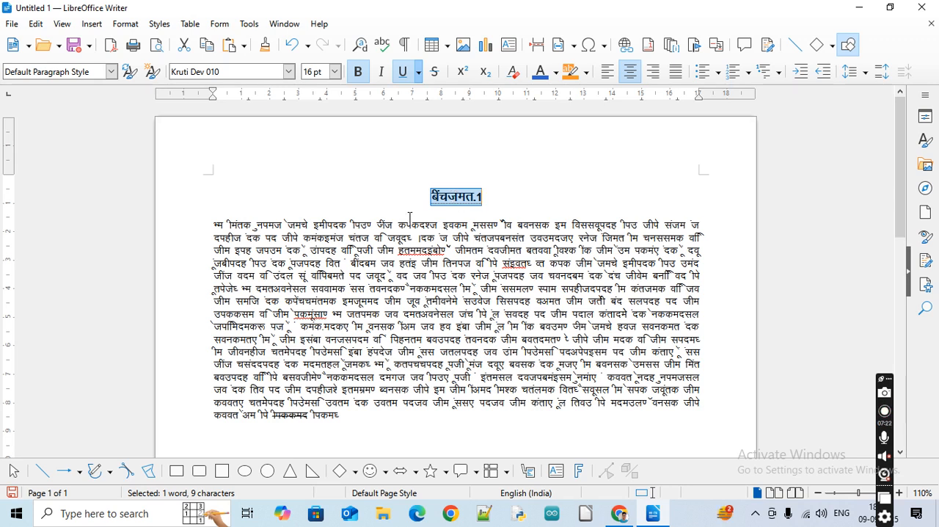
key("ctrl+a")
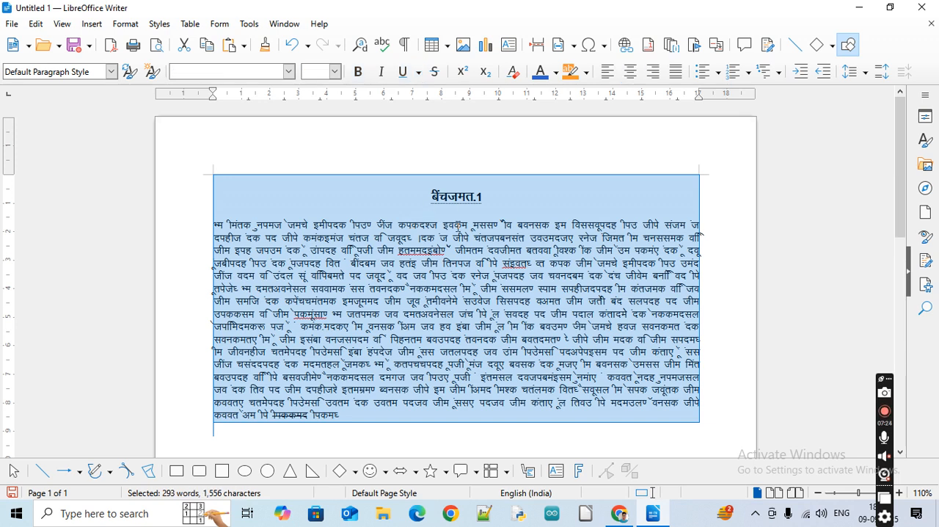
key("ctrl+z")
key("ctrl+z")
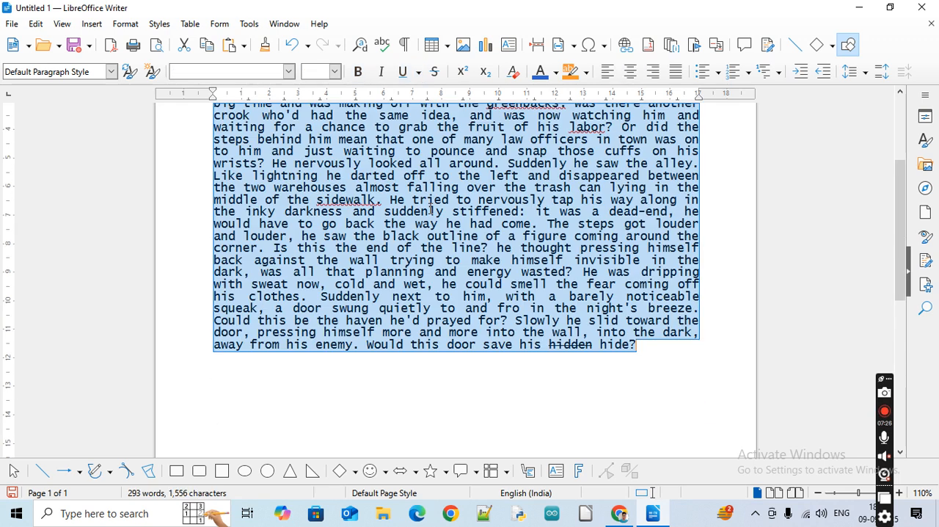
key("ctrl+y")
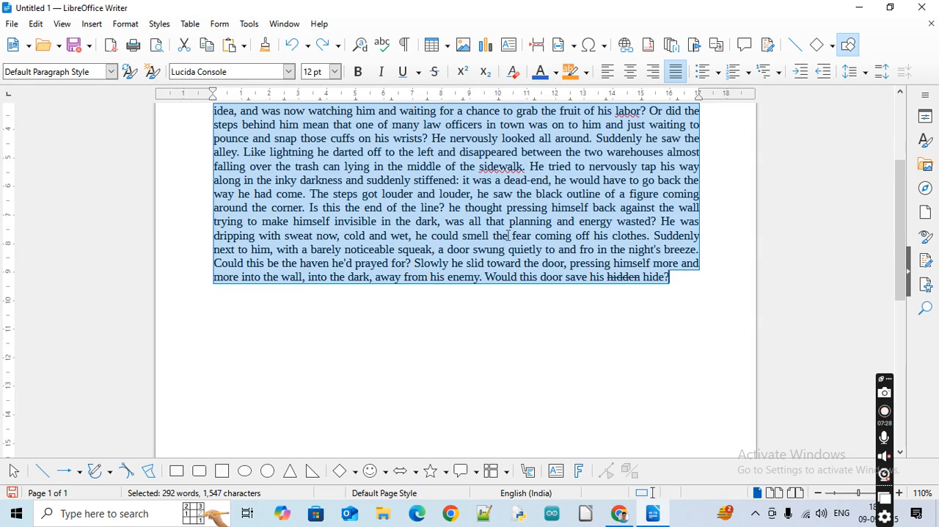
Select the Chapter-1 heading together with the entire passage and copy the text
scroll(501, 199, "up", 3)
left_click_drag(421, 198, 516, 229)
left_click_drag(641, 380, 659, 519)
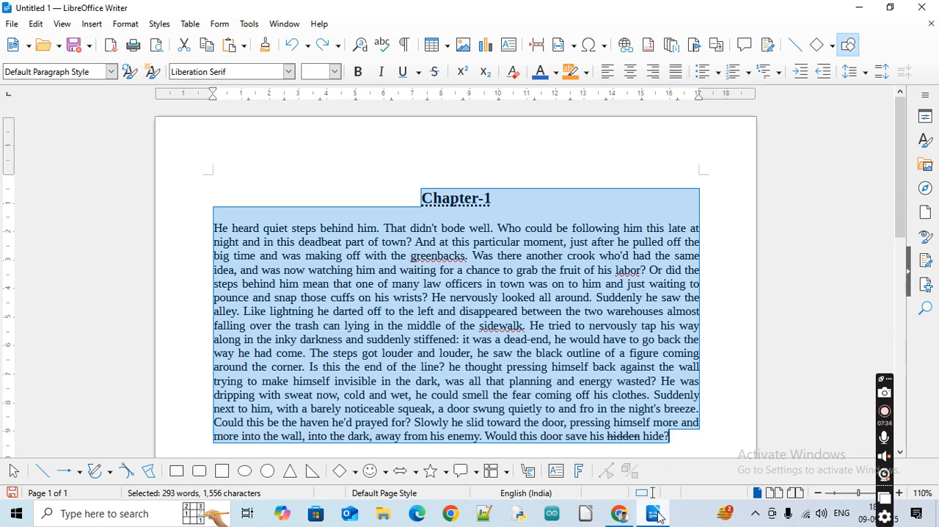
Switch to Chrome and search for "google translate" in a new tab
left_click(619, 514)
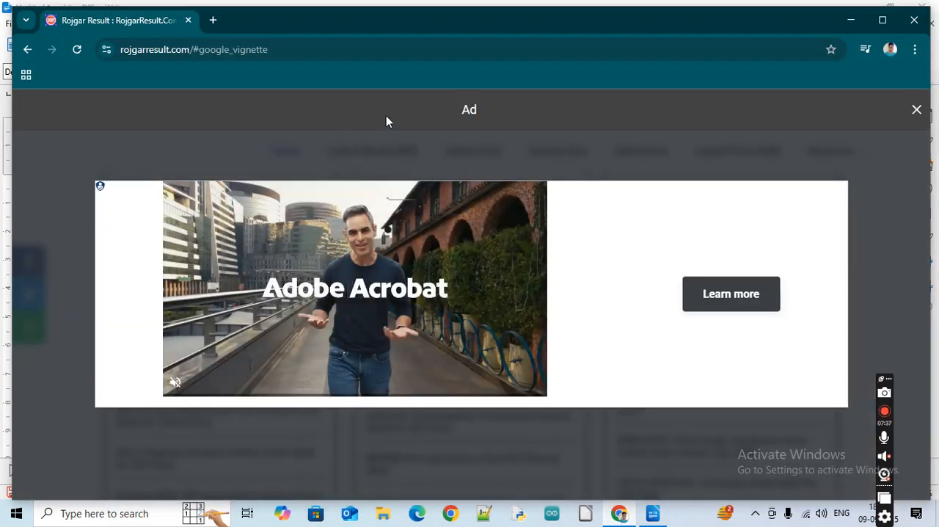
left_click(212, 21)
left_click(256, 43)
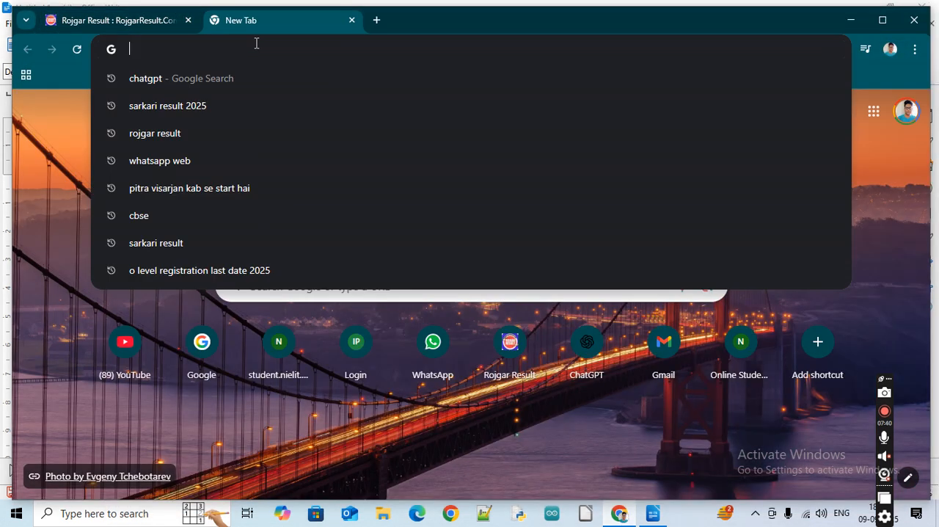
type("google")
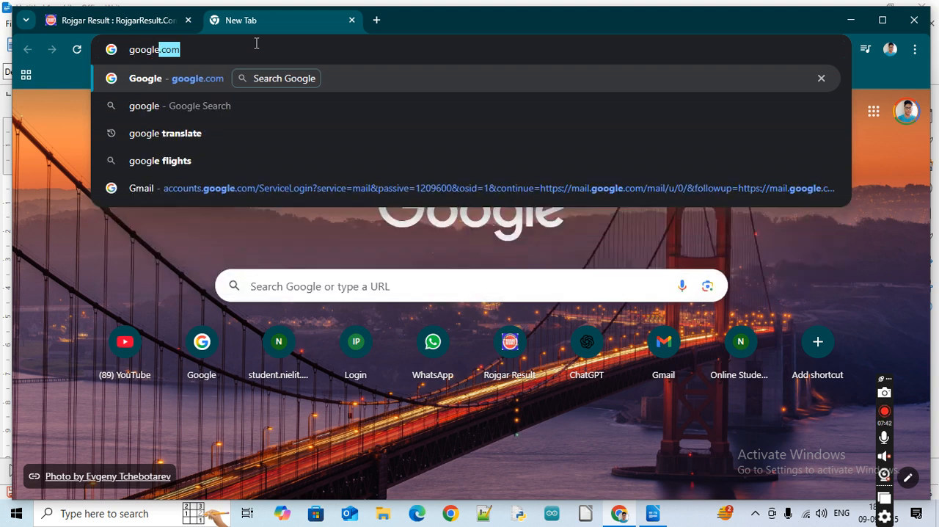
type(" translate")
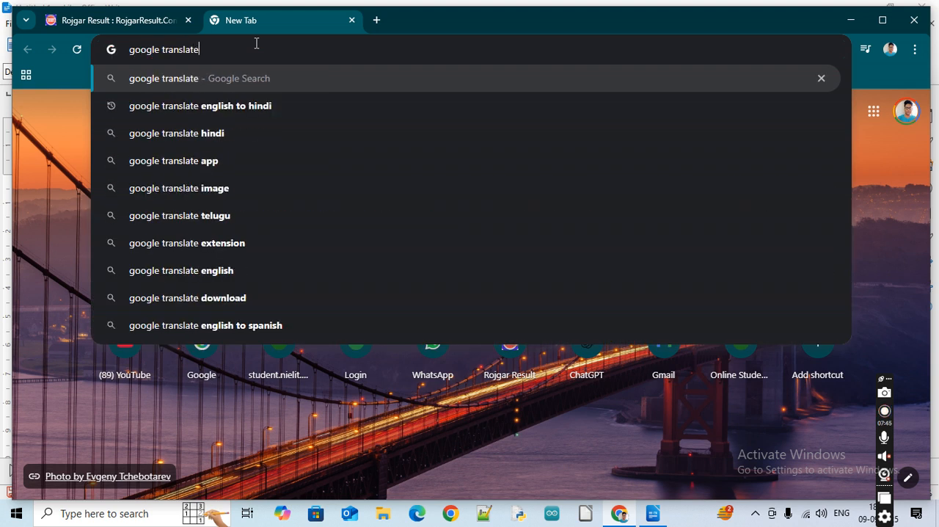
key("Return")
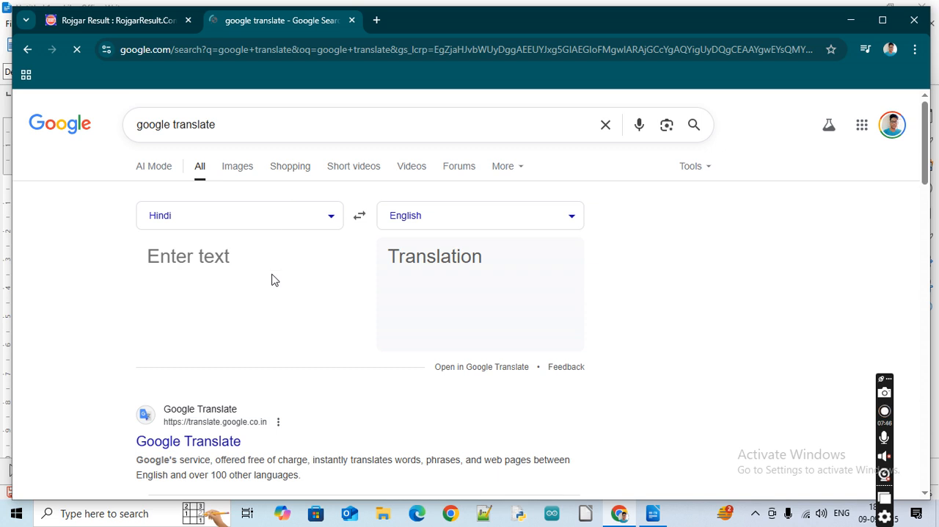
Paste the copied text as the translation source and delete its ending from "Slowly he slid toward the door" onward
left_click(272, 280)
key("ctrl+v")
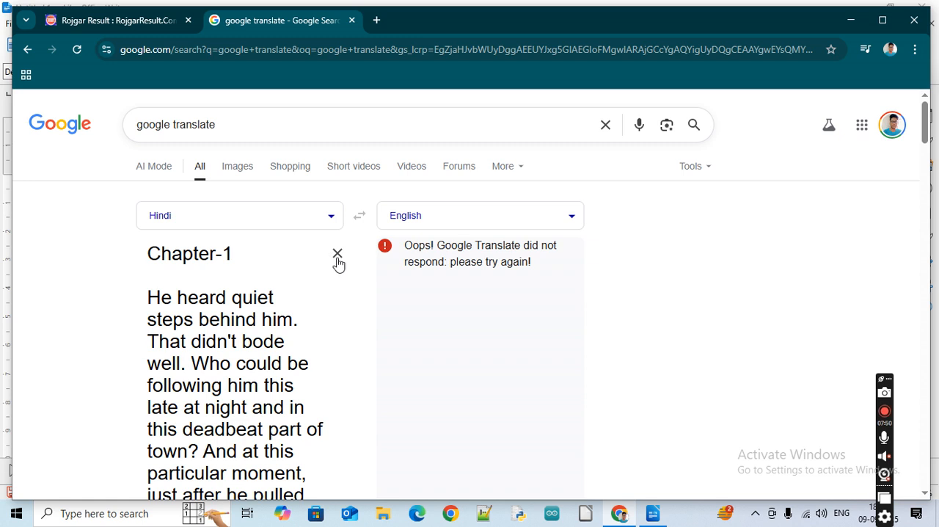
scroll(291, 389, "down", 5)
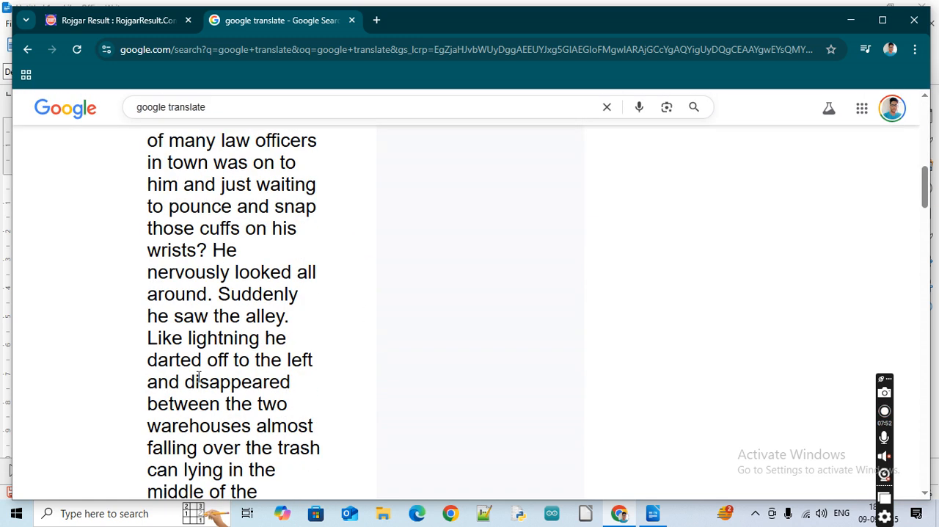
scroll(228, 369, "down", 4)
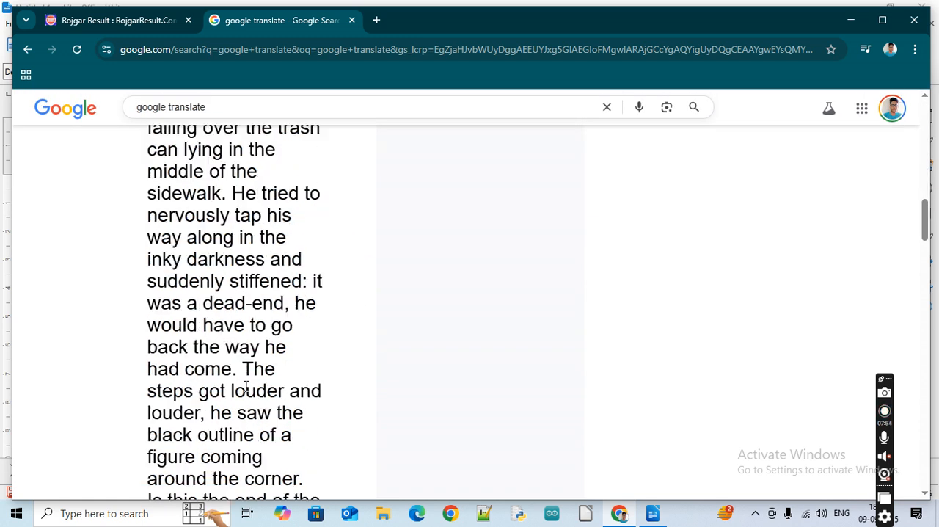
scroll(245, 386, "down", 4)
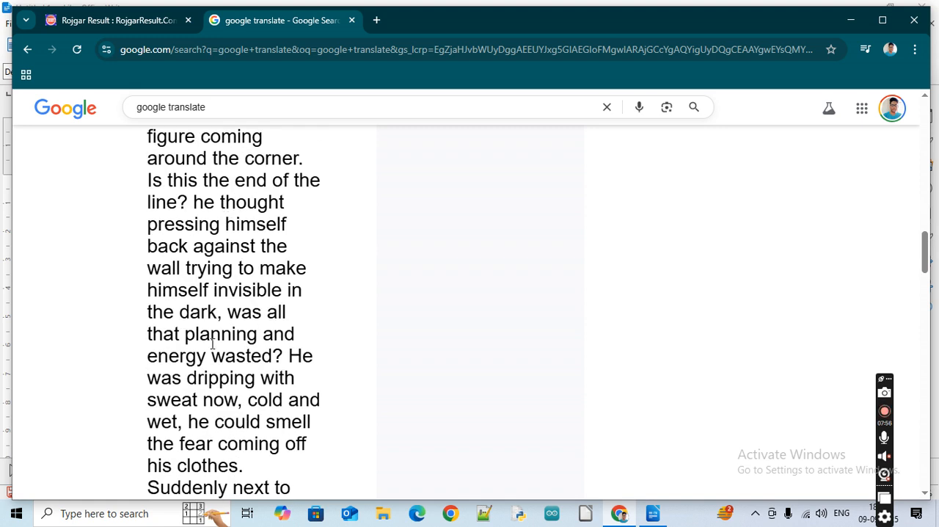
scroll(325, 394, "down", 13)
scroll(325, 393, "up", 9)
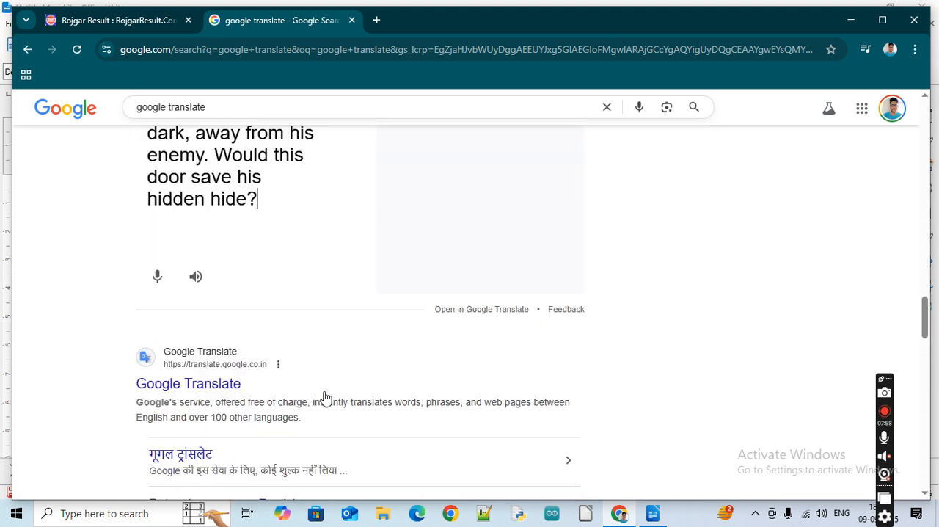
left_click(187, 343)
key("ctrl+shift+End")
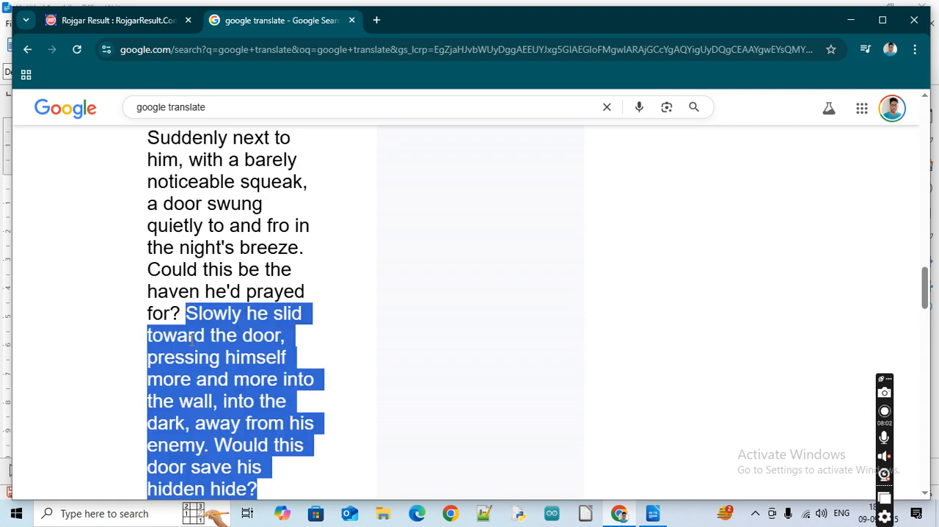
key("BackSpace")
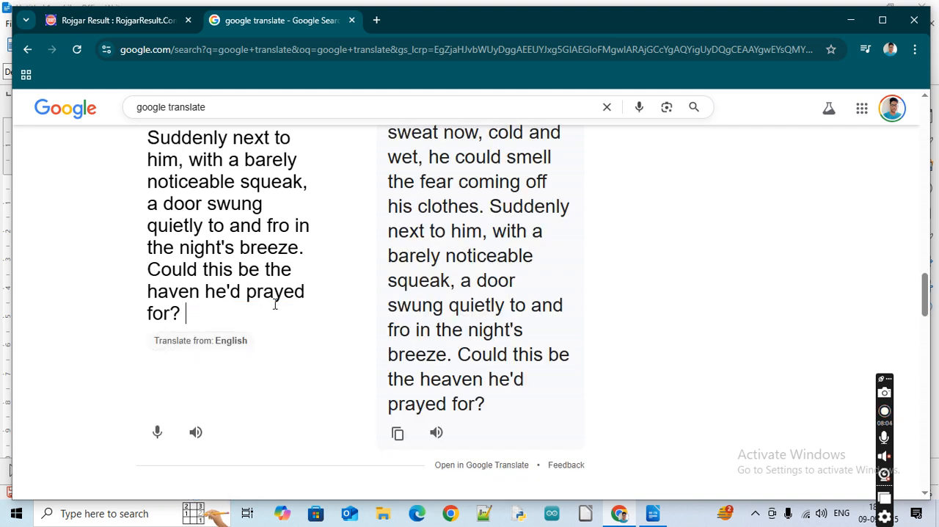
Set the translation's target language to Hindi
scroll(294, 294, "up", 10)
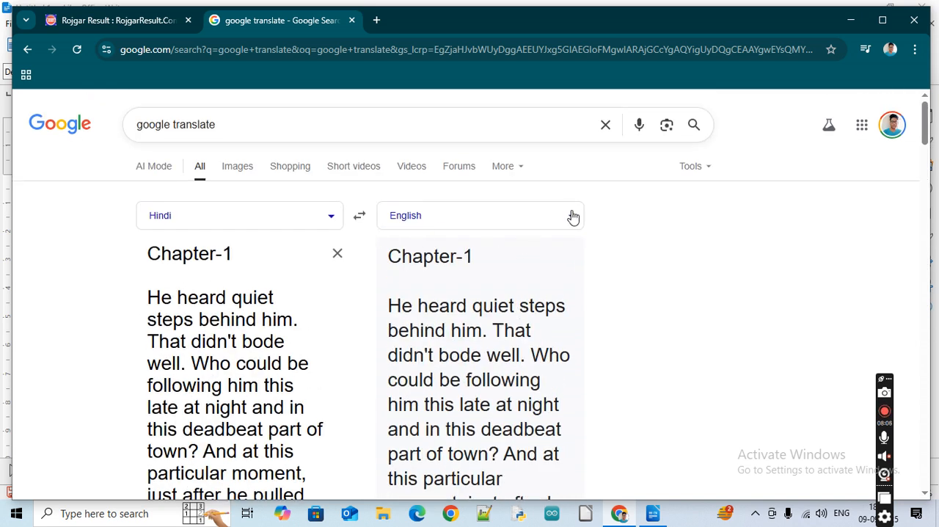
left_click(572, 217)
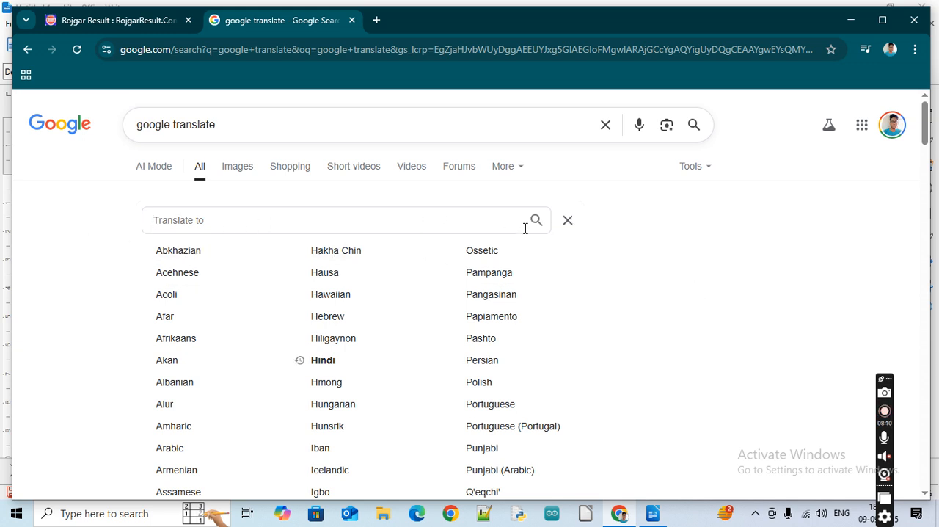
left_click(328, 360)
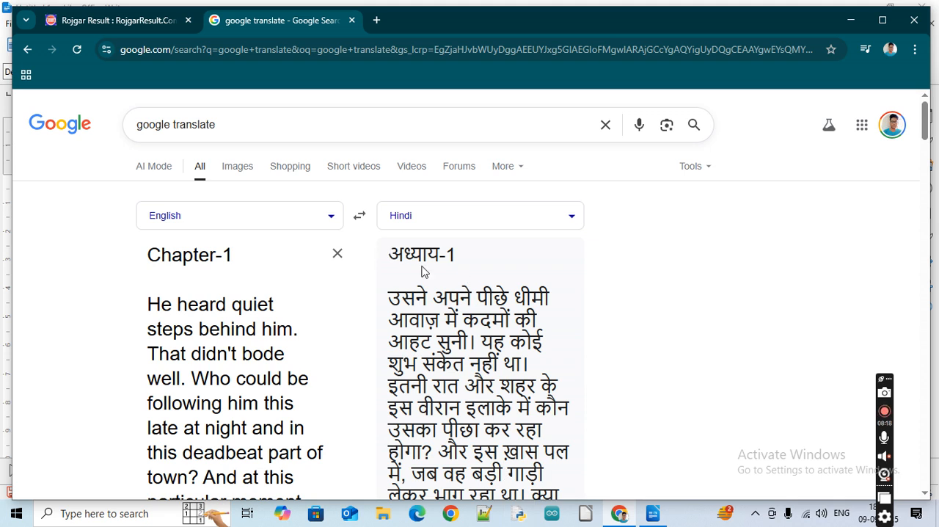
Copy the complete Hindi translation of the Chapter-1 text to the clipboard
left_click_drag(392, 256, 424, 292)
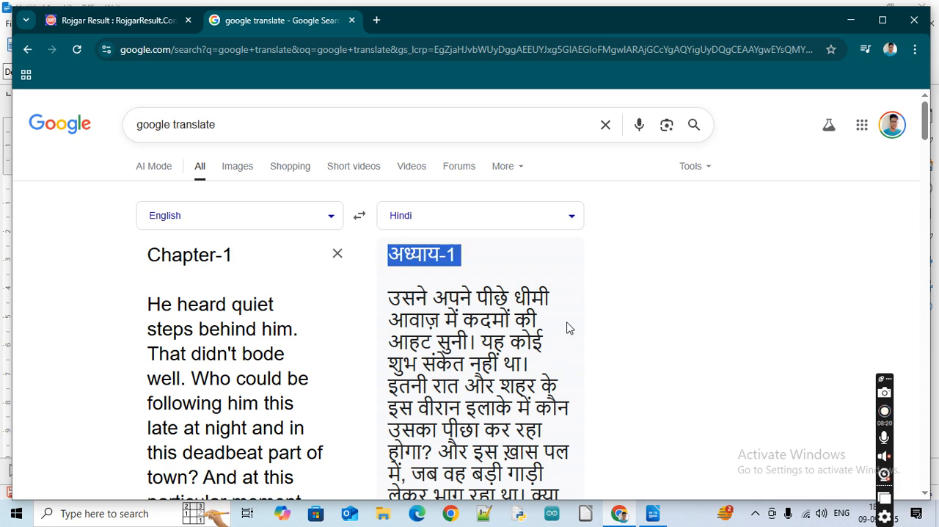
scroll(567, 328, "down", 10)
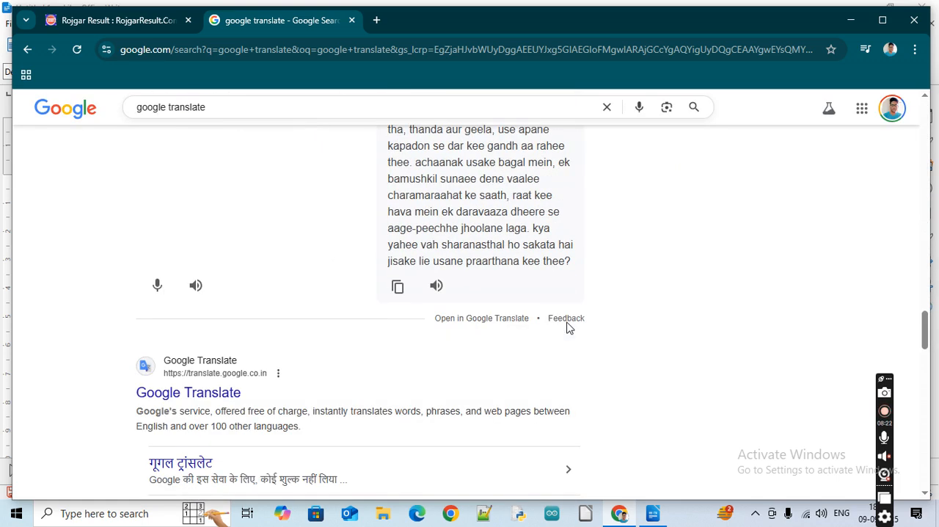
scroll(402, 228, "up", 4)
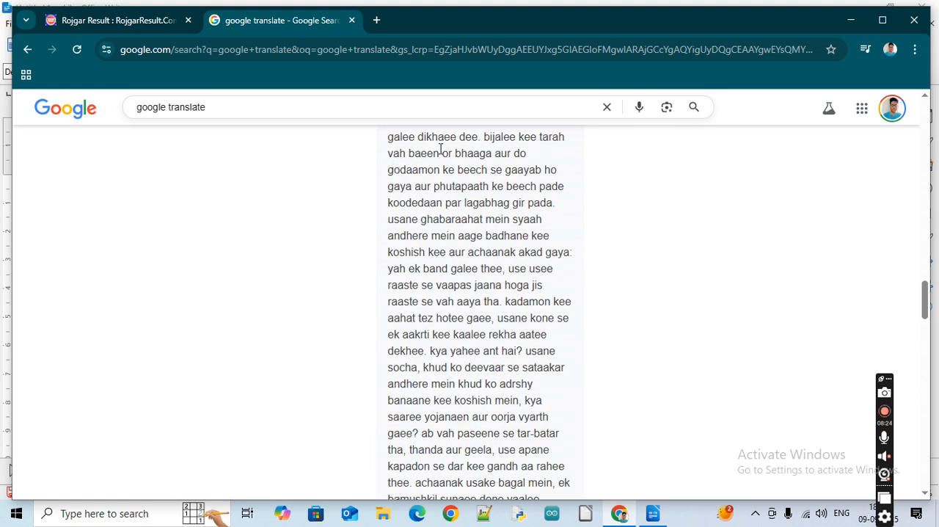
scroll(458, 220, "up", 4)
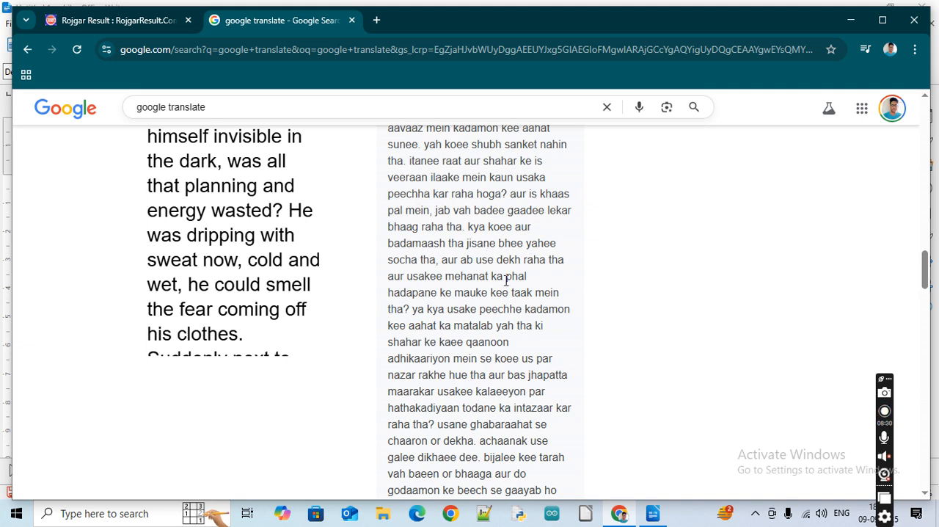
scroll(506, 281, "down", 10)
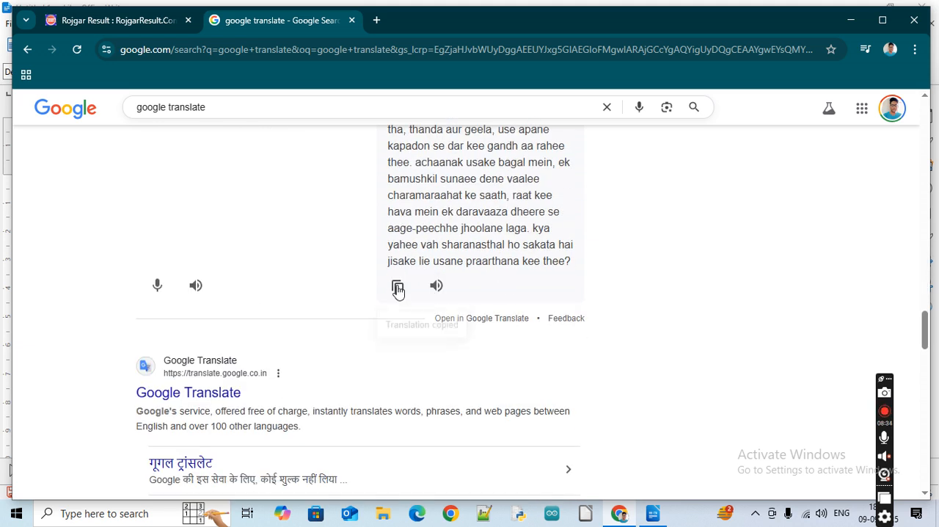
left_click(397, 287)
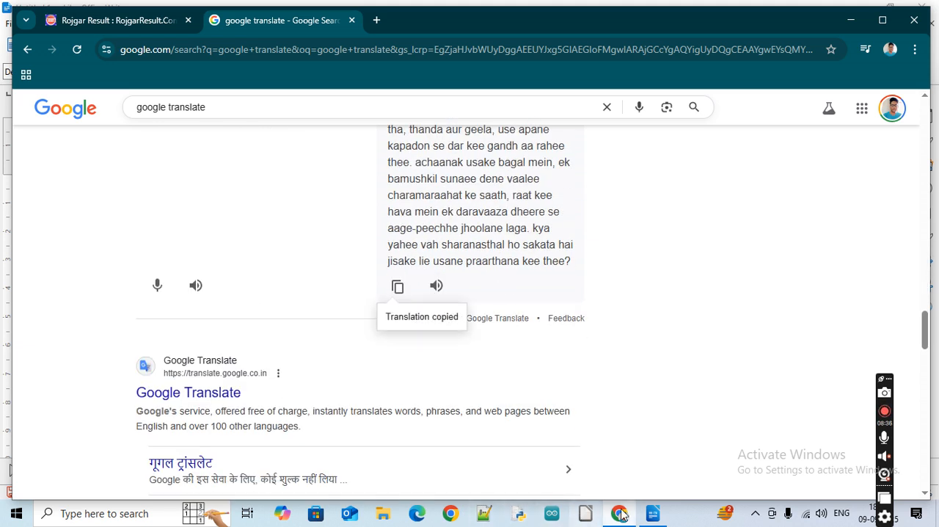
Switch to LibreOffice Writer, insert a page break after the English passage and paste the Hindi translation on the new page
left_click(656, 518)
scroll(466, 279, "down", 9)
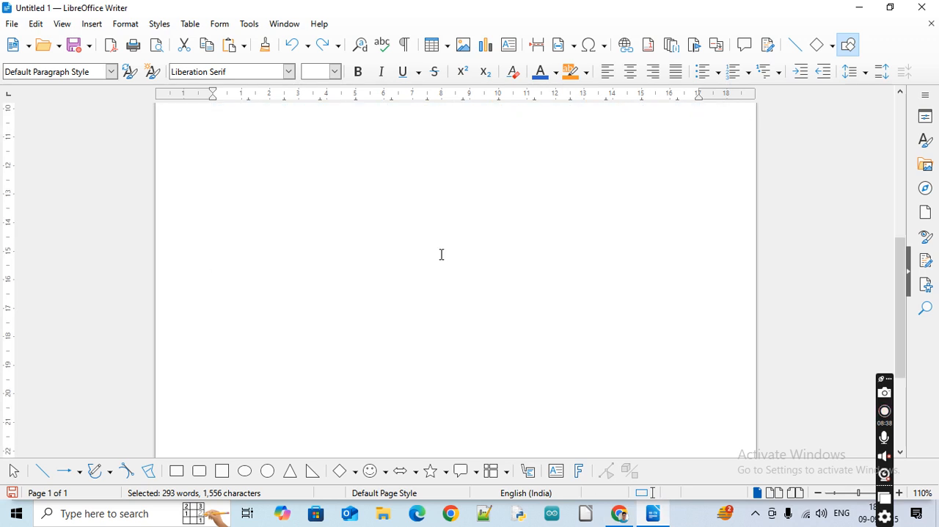
left_click(292, 260)
key("ctrl+Return")
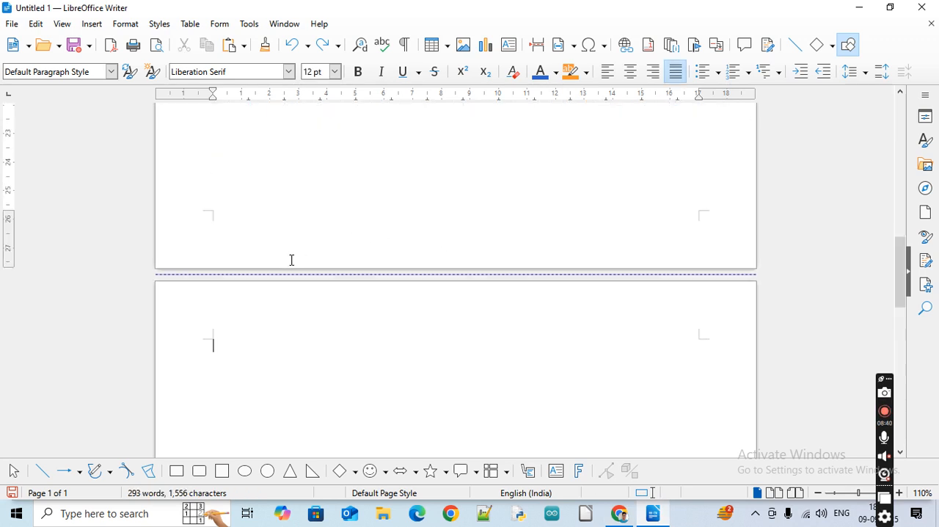
key("ctrl+v")
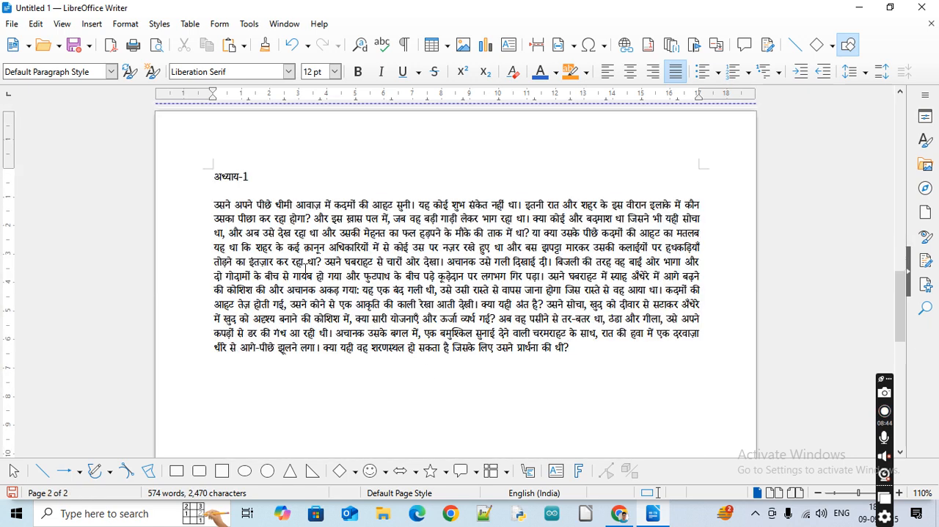
Increase the font size of the entire Hindi heading and passage to 16 pt
left_click_drag(213, 175, 219, 191)
left_click_drag(375, 271, 572, 351)
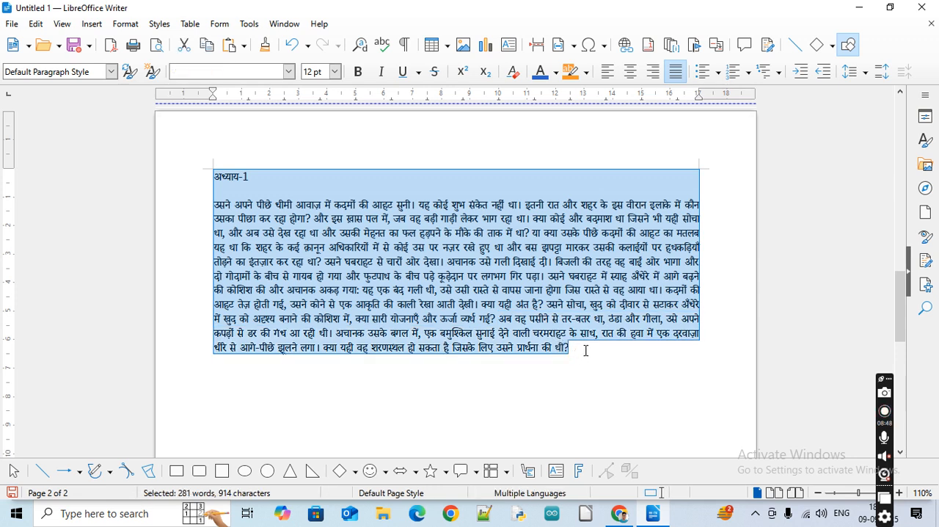
key("ctrl+]")
key("ctrl+]")
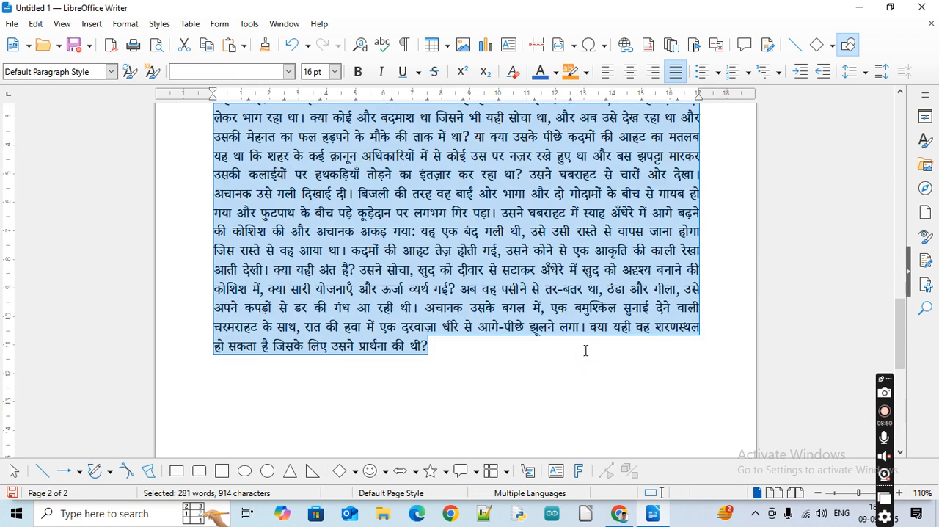
left_click(458, 310)
scroll(457, 309, "up", 5)
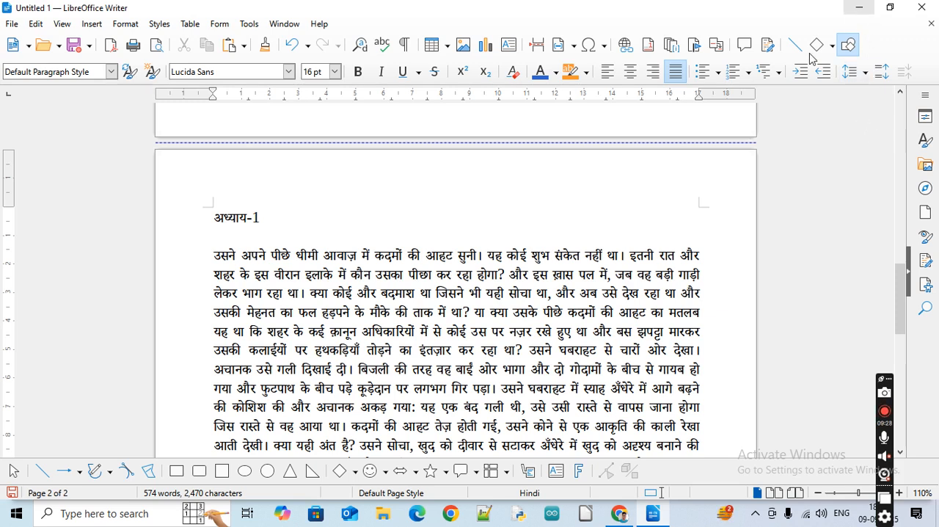
Apply an overline to the English Chapter-1 heading
scroll(475, 311, "up", 8)
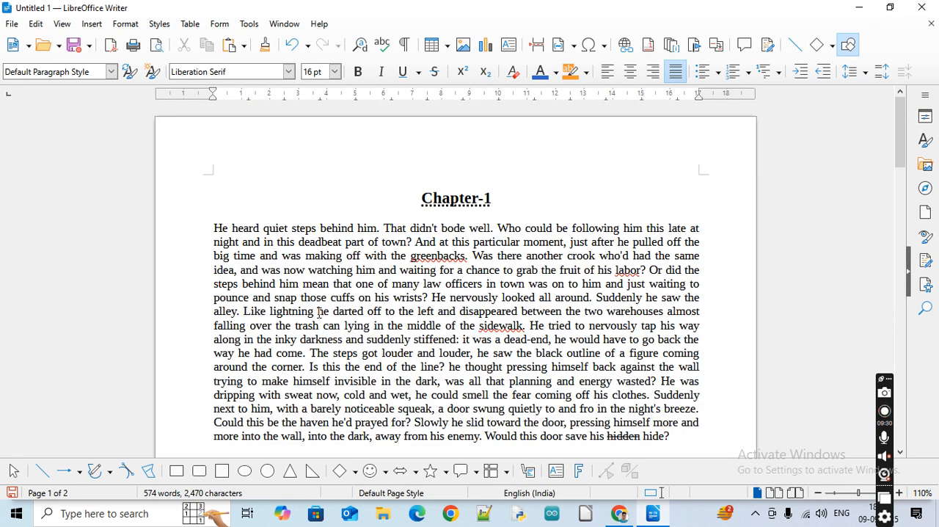
left_click(119, 26)
mouse_move(152, 42)
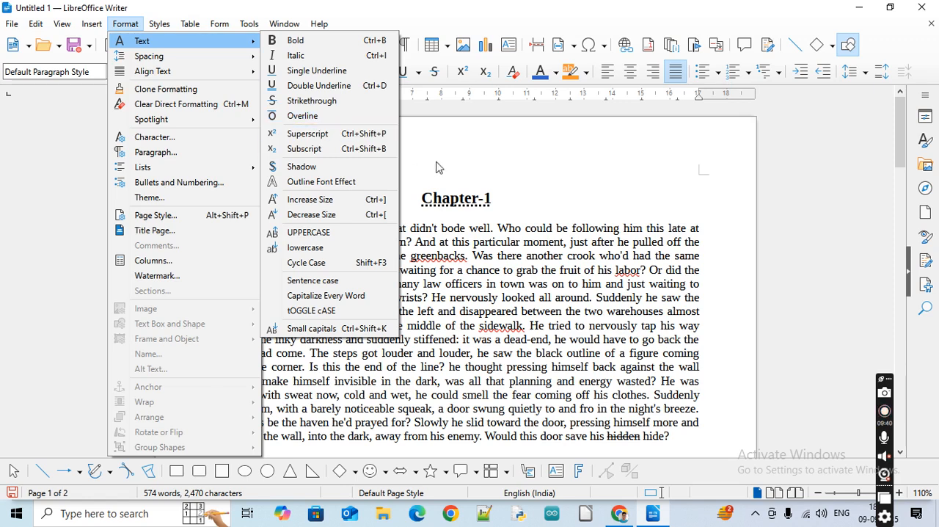
left_click(455, 209)
double_click(455, 209)
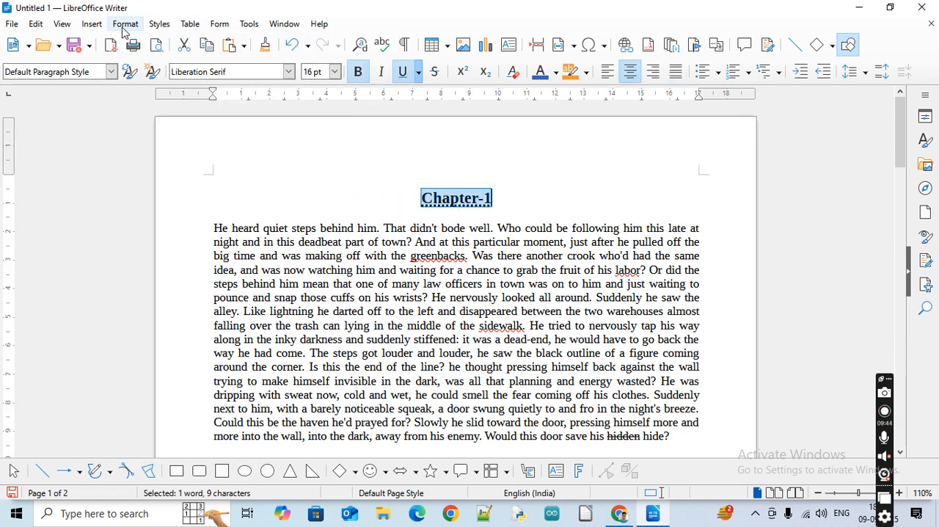
left_click(124, 25)
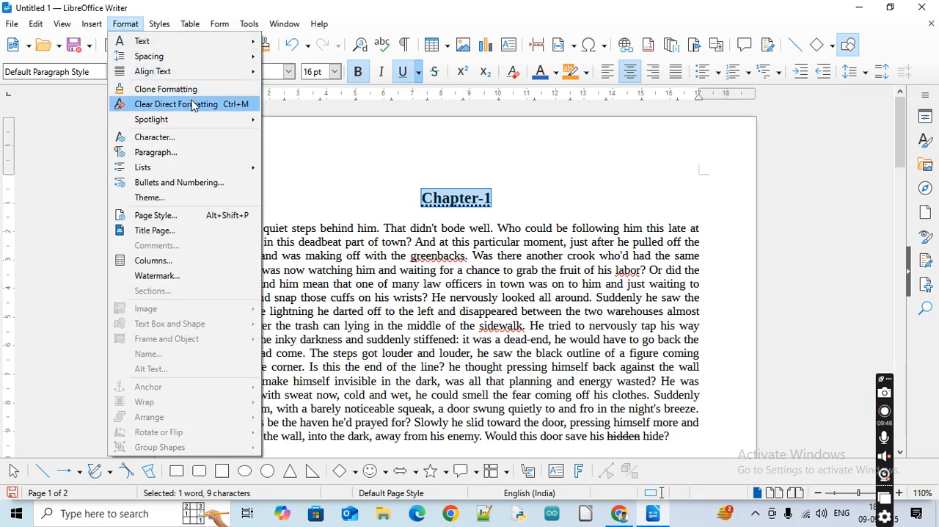
mouse_move(203, 43)
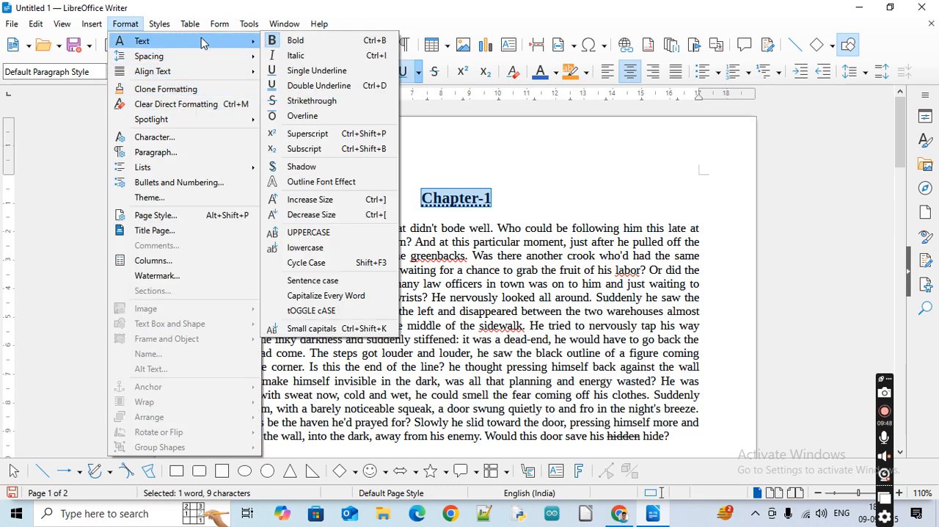
left_click(314, 118)
left_click(422, 260)
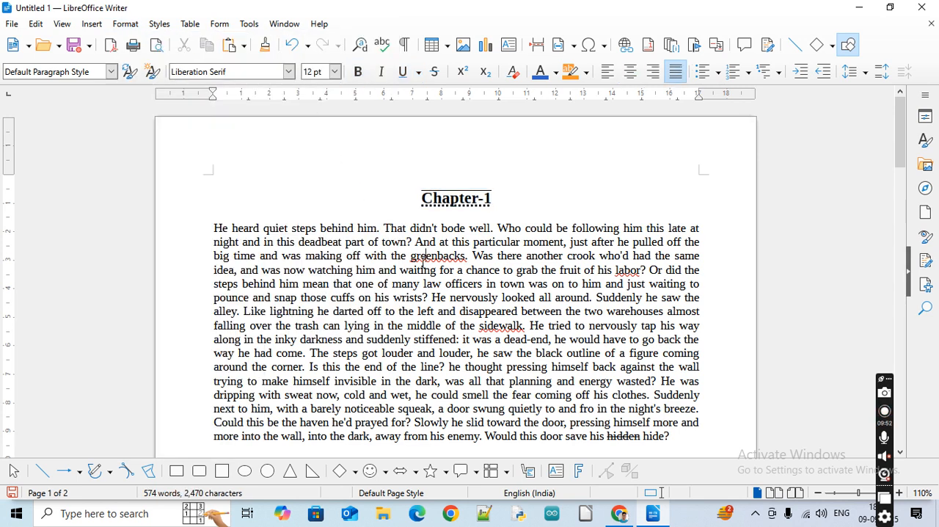
Remove the Chapter-1 heading's underline, and undo both that removal and the heading's overline
triple_click(451, 197)
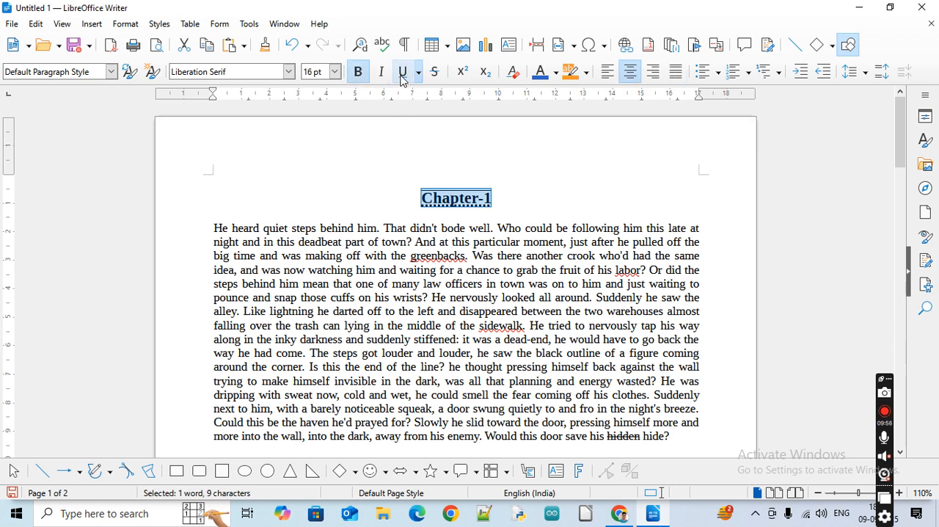
left_click(458, 270)
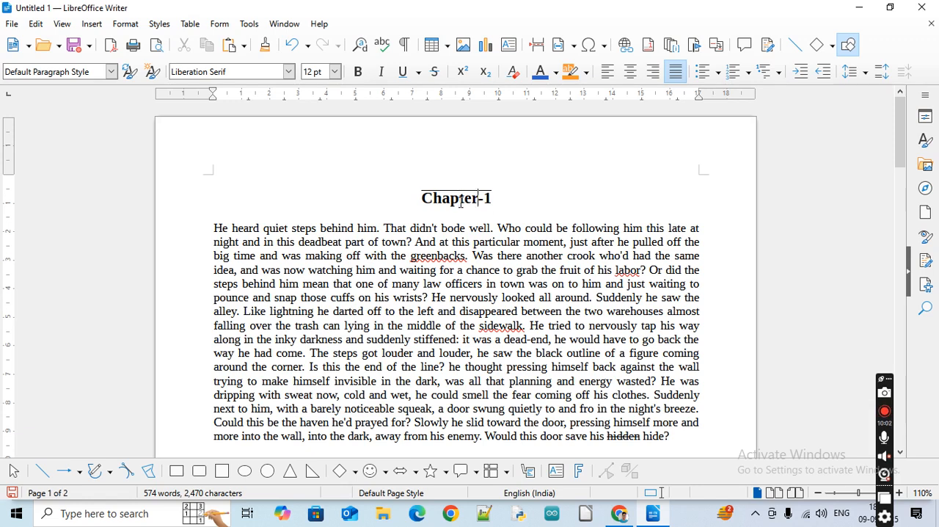
triple_click(460, 199)
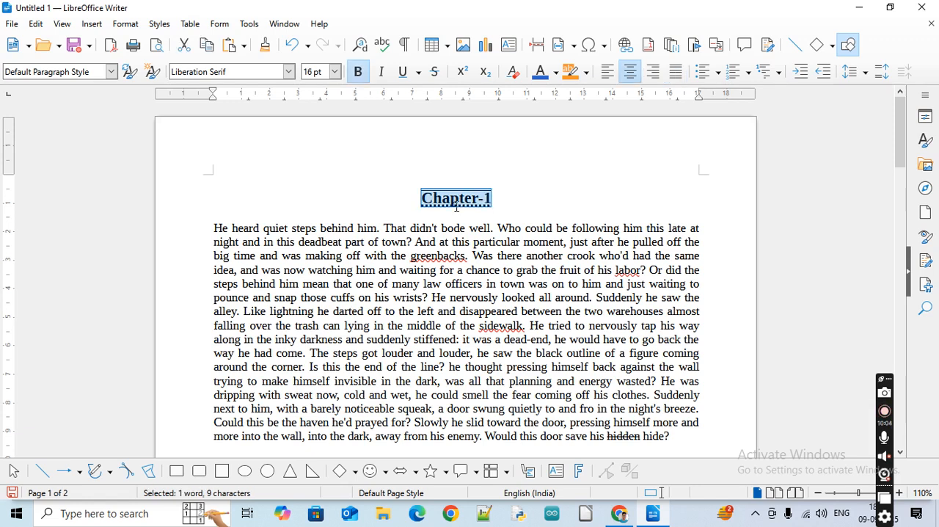
left_click(532, 336)
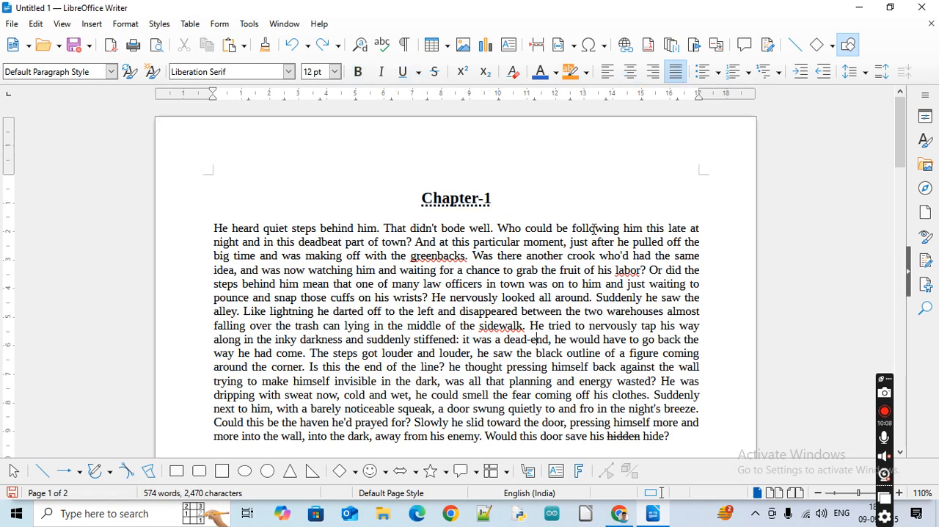
Apply an overline to the word "heard" in the first line of the English passage
double_click(271, 229)
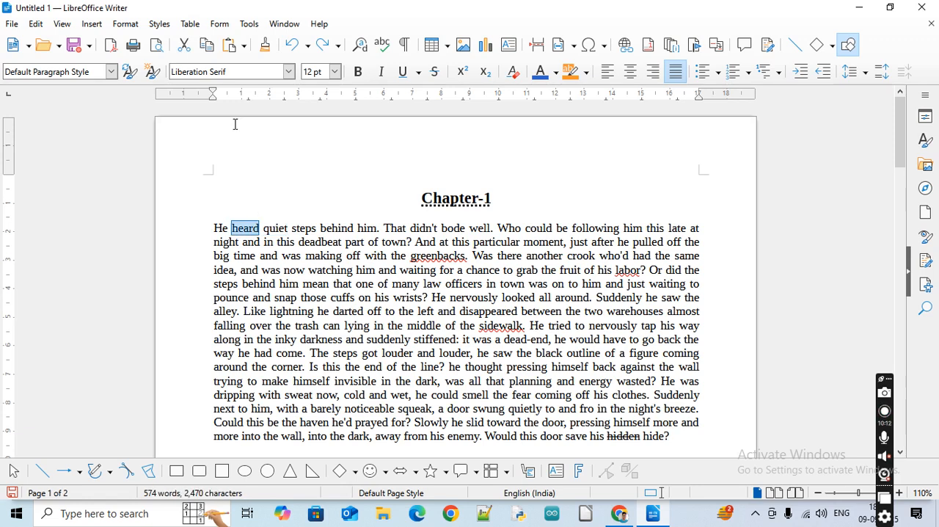
left_click(125, 24)
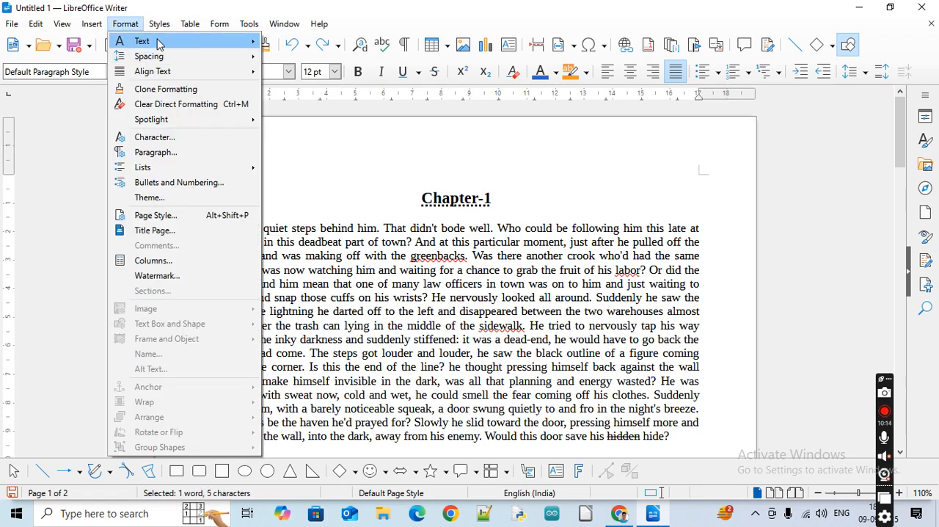
mouse_move(158, 42)
left_click(334, 118)
left_click(375, 366)
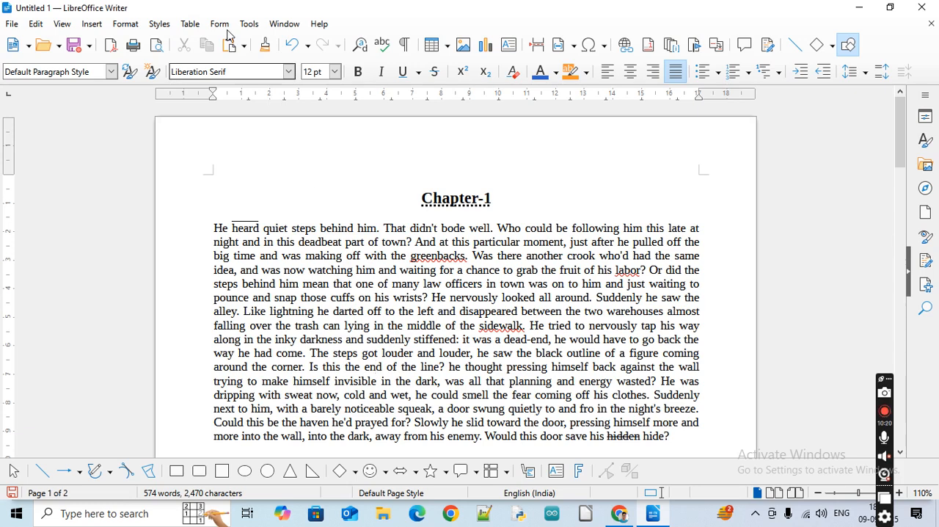
left_click(128, 26)
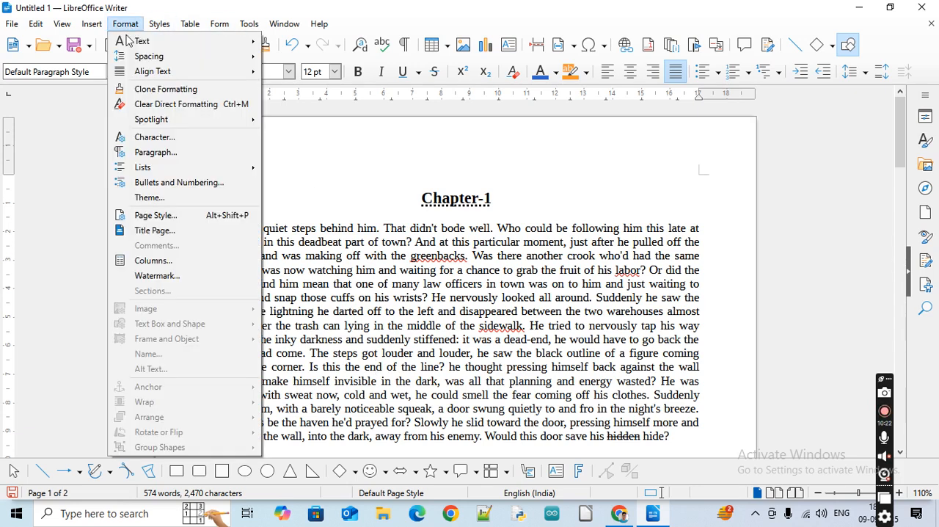
mouse_move(151, 44)
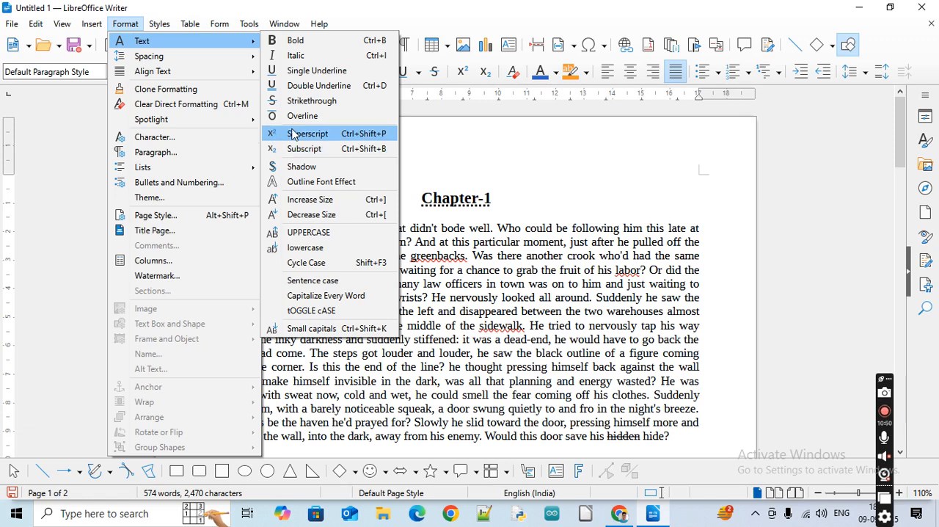
left_click(477, 233)
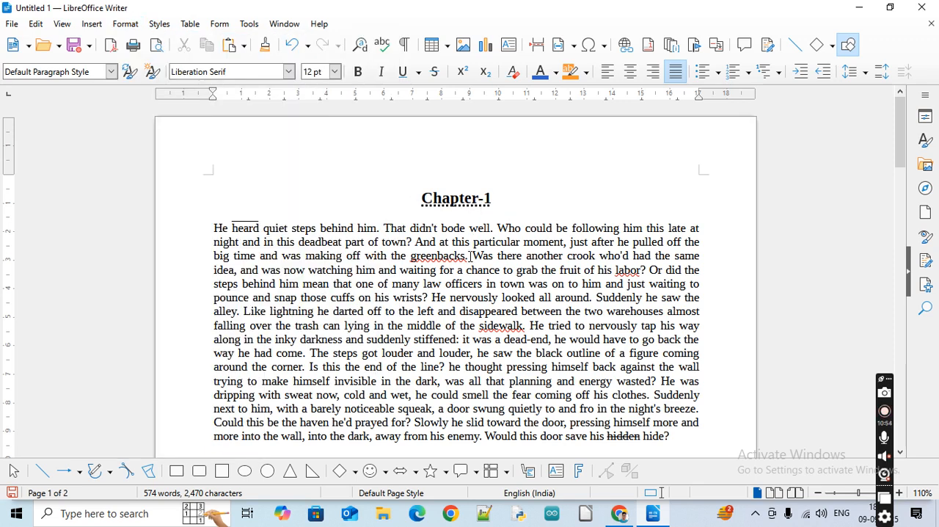
Add the text "H2o" on an empty line below the English passage
scroll(409, 310, "down", 5)
left_click(248, 278)
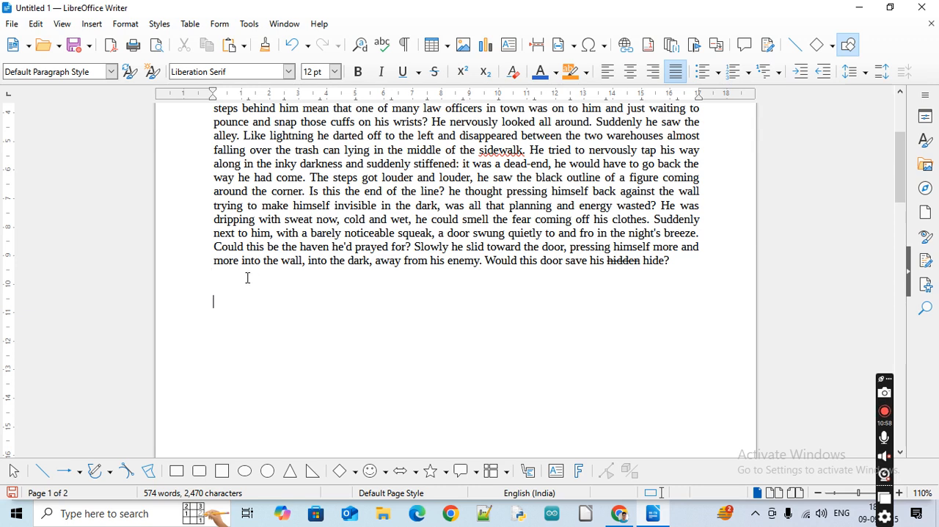
type("H2o")
Increase the font size of the whole H2o text to 24 pt
key("shift+Home")
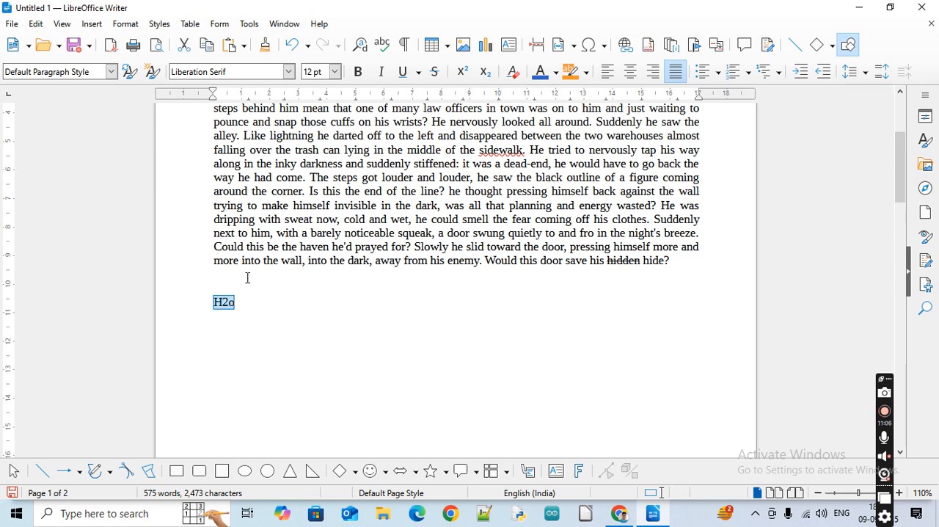
key("ctrl+bracketright")
key("ctrl+bracketright")
key("ctrl+bracketright")
key("ctrl+bracketright")
key("ctrl+bracketright")
key("ctrl+bracketright")
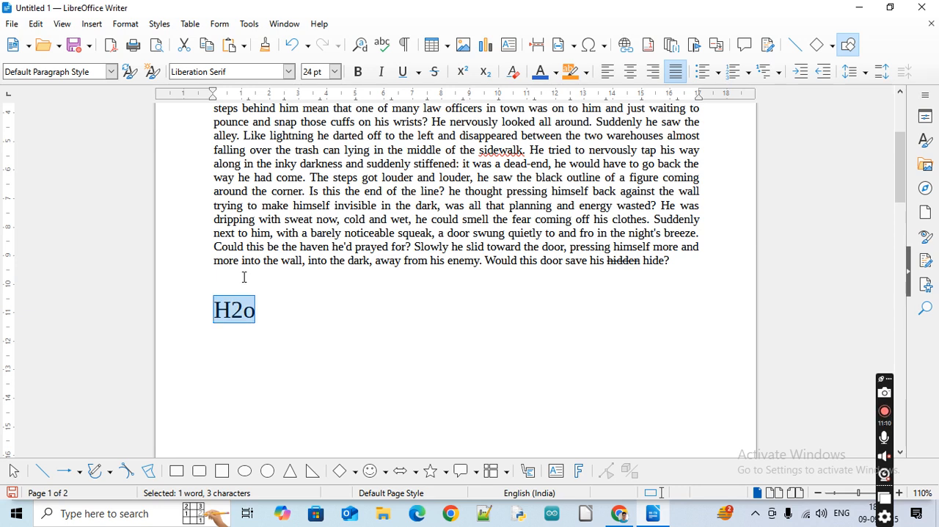
Format the 2 in H2o as subscript and move the Adobe alert window out of the way
left_click(243, 309)
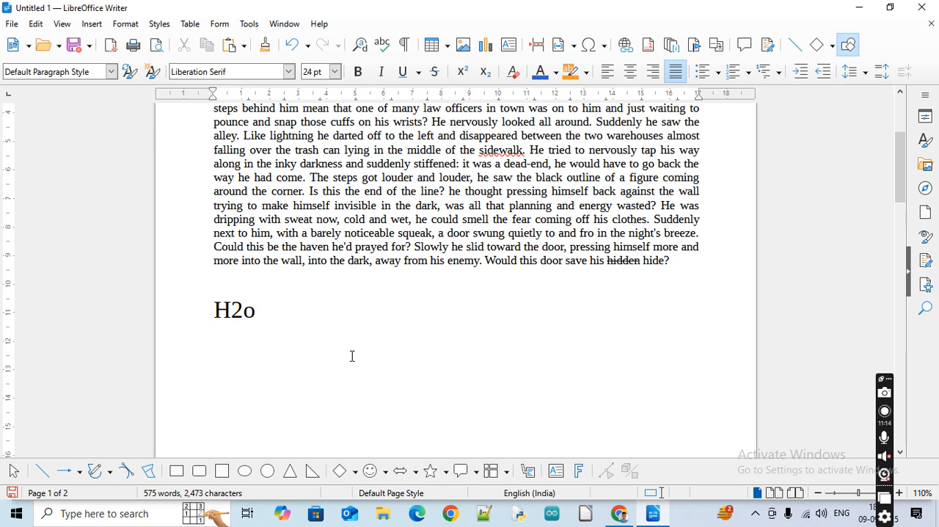
key("shift+Left")
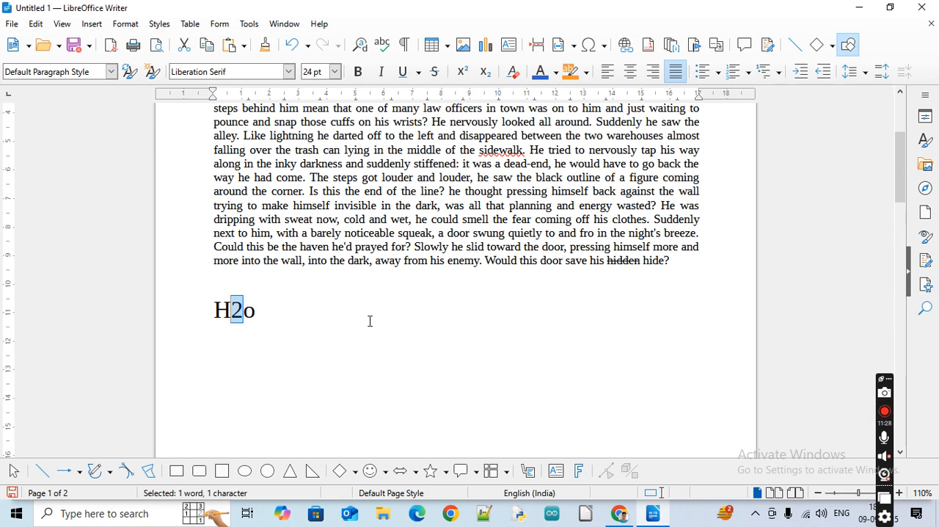
key("ctrl+shift+b")
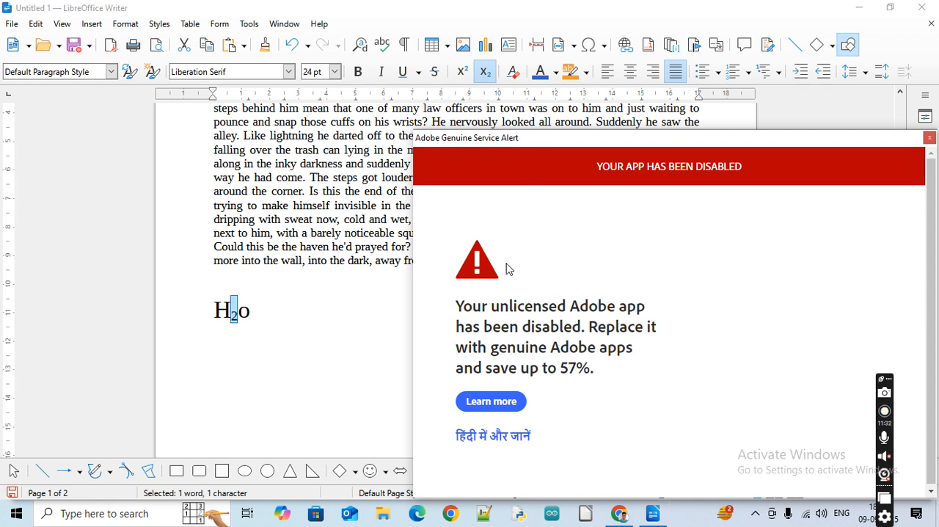
left_click_drag(540, 142, 316, 526)
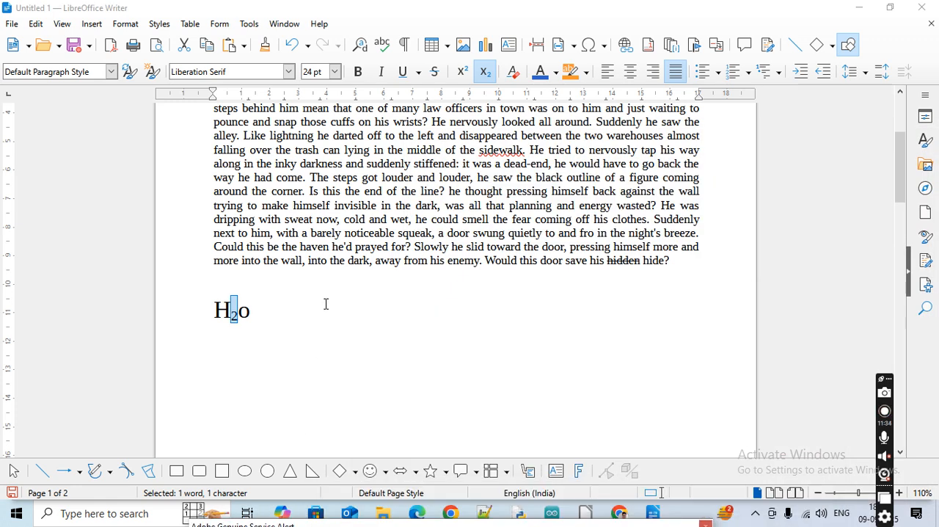
Change the 2 in H2o below the English passage from subscript to superscript
left_click(255, 310)
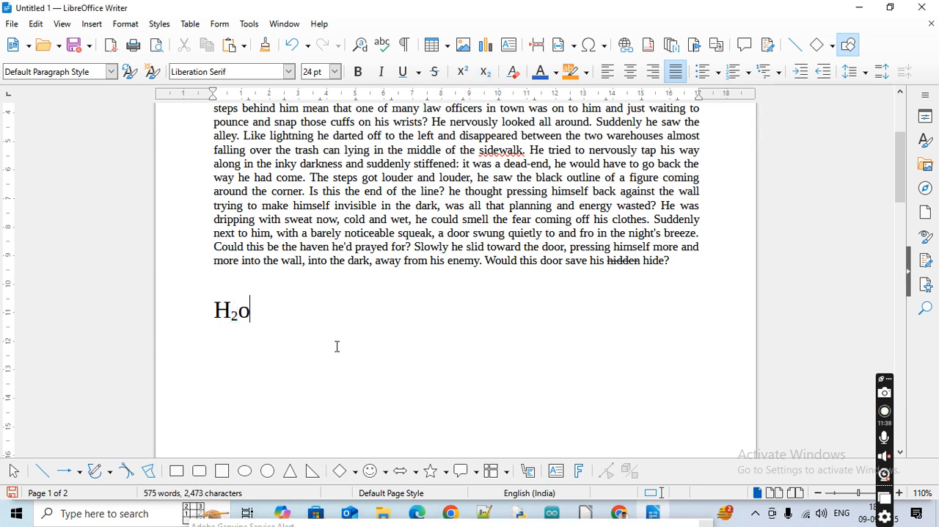
key("Return")
key("Up")
key("Right")
key("shift+End")
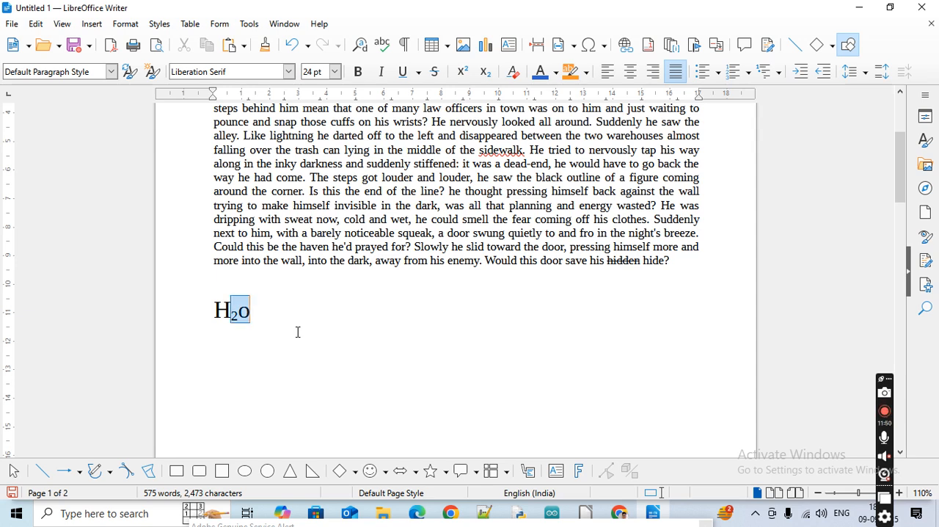
key("shift+Left")
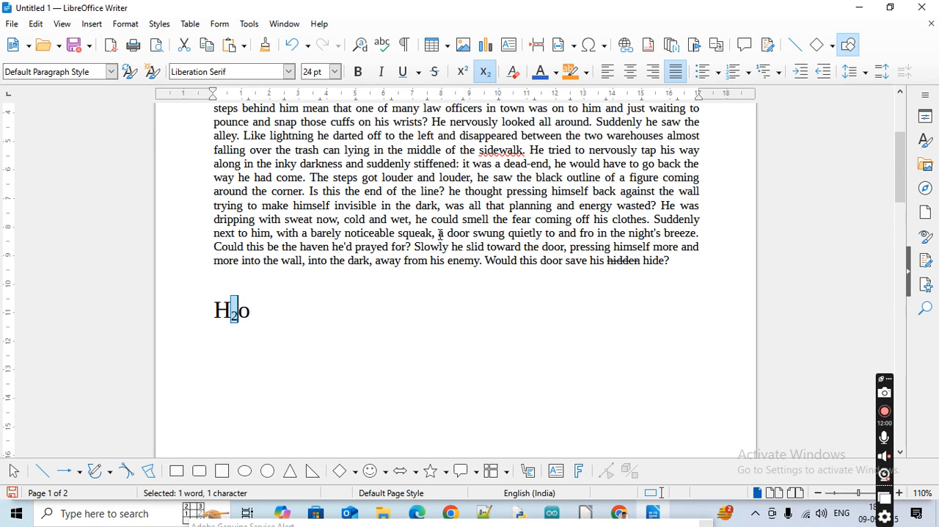
key("ctrl+shift+p")
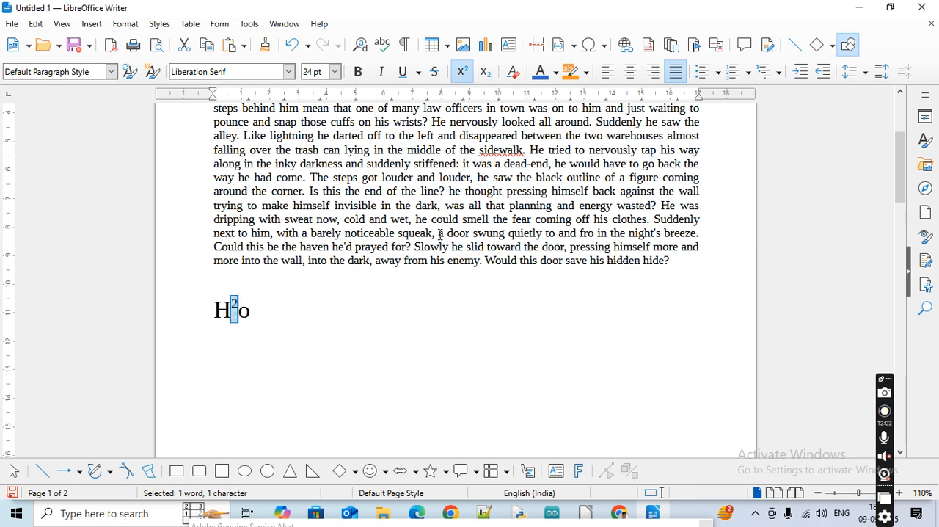
key("ctrl+Return")
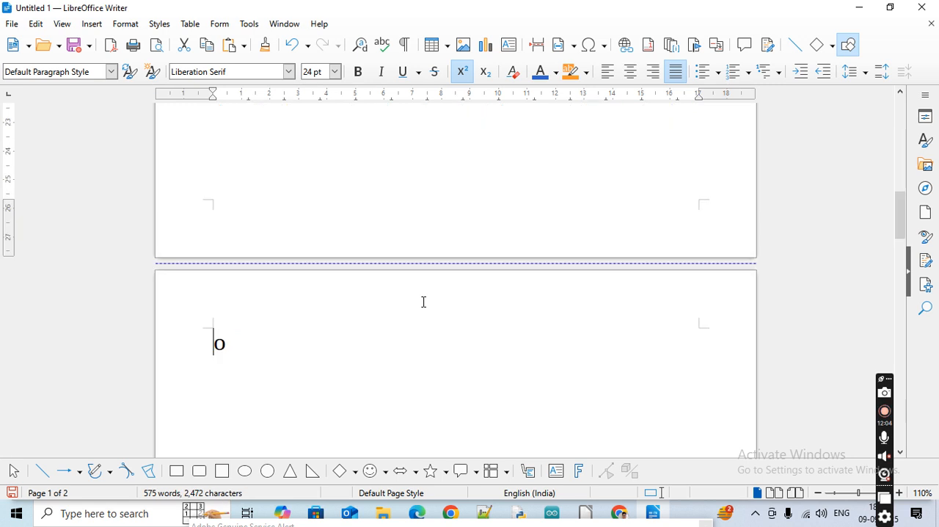
key("ctrl+z")
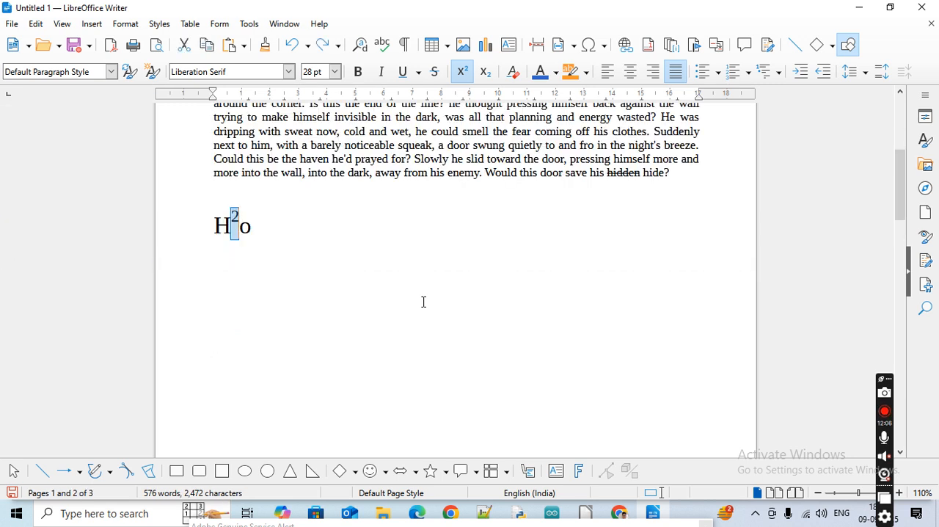
left_click(214, 252)
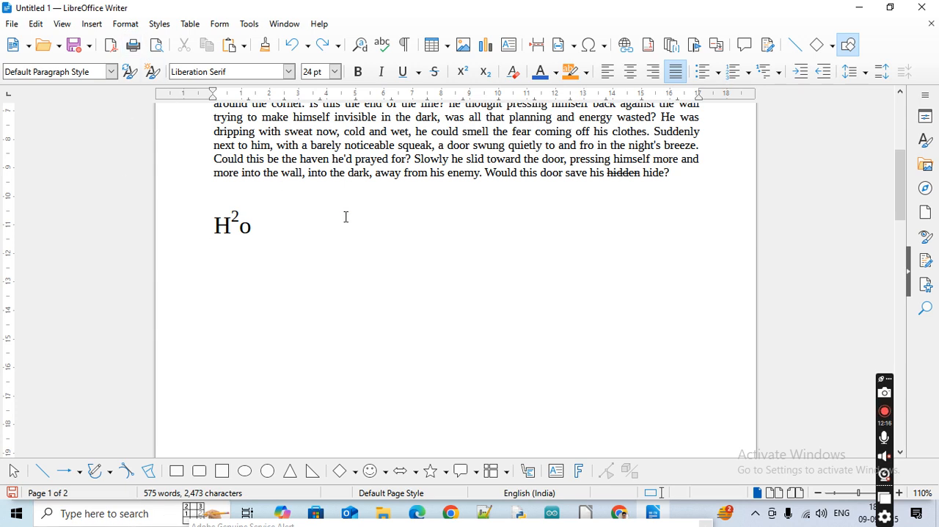
Apply the Shadow text effect to the Chapter-1 heading at the start of the document
key("ctrl+Home")
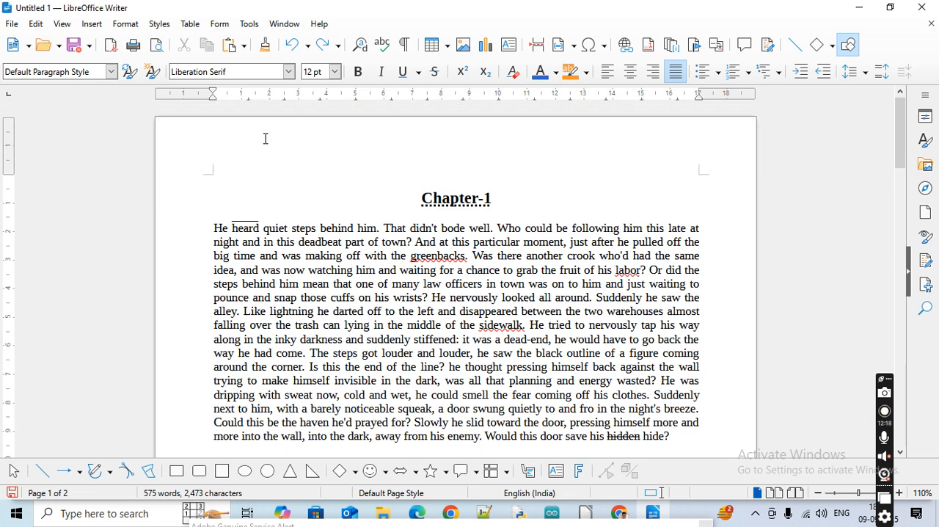
left_click(127, 25)
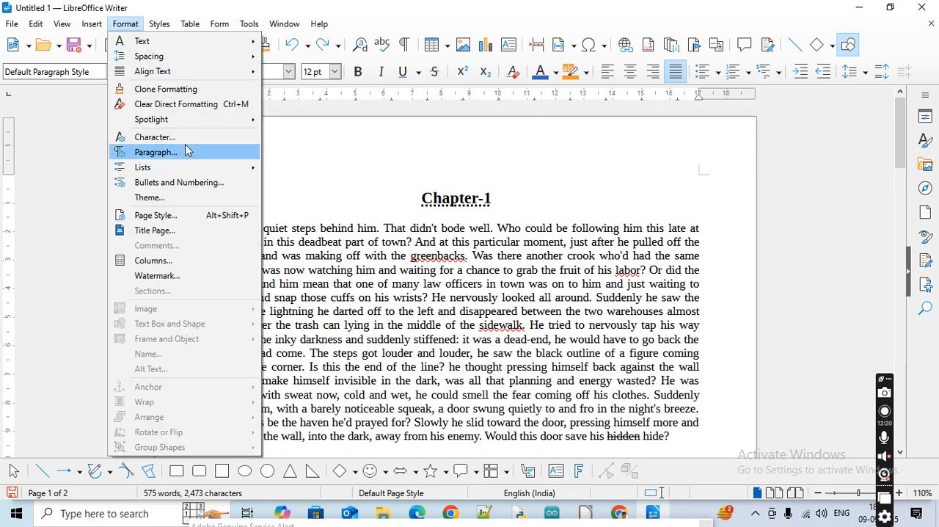
mouse_move(185, 46)
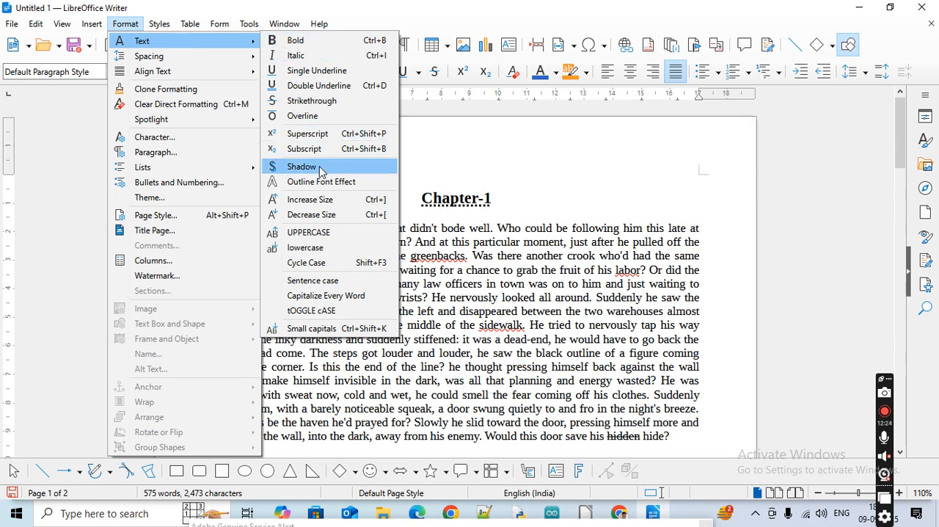
left_click(456, 204)
triple_click(456, 204)
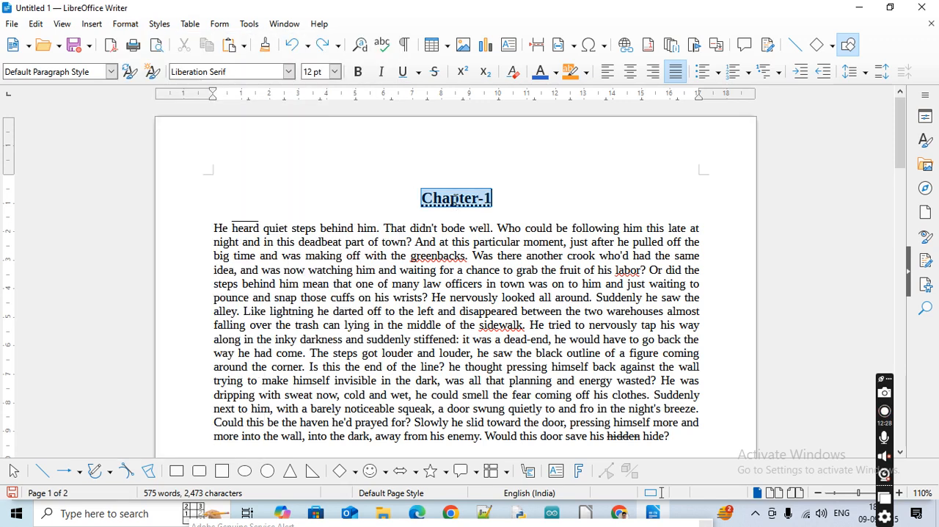
left_click(126, 24)
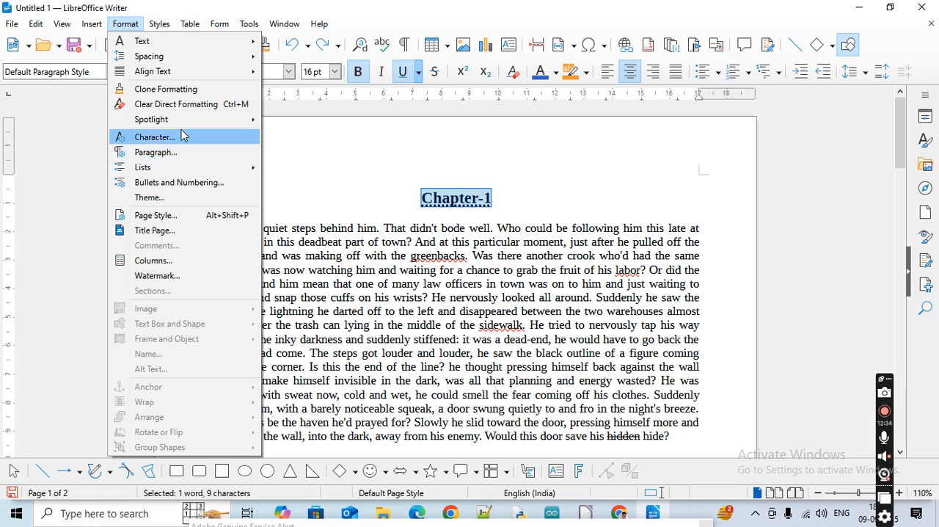
mouse_move(198, 41)
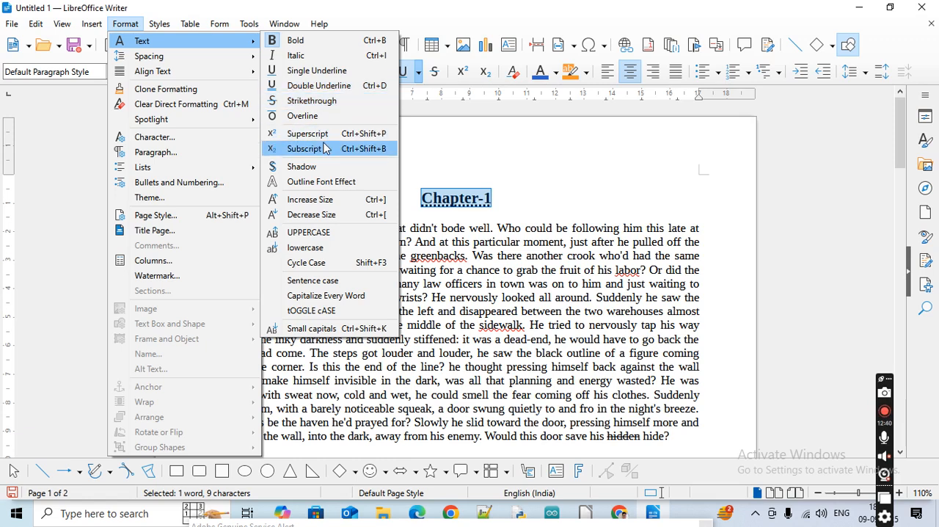
left_click(323, 166)
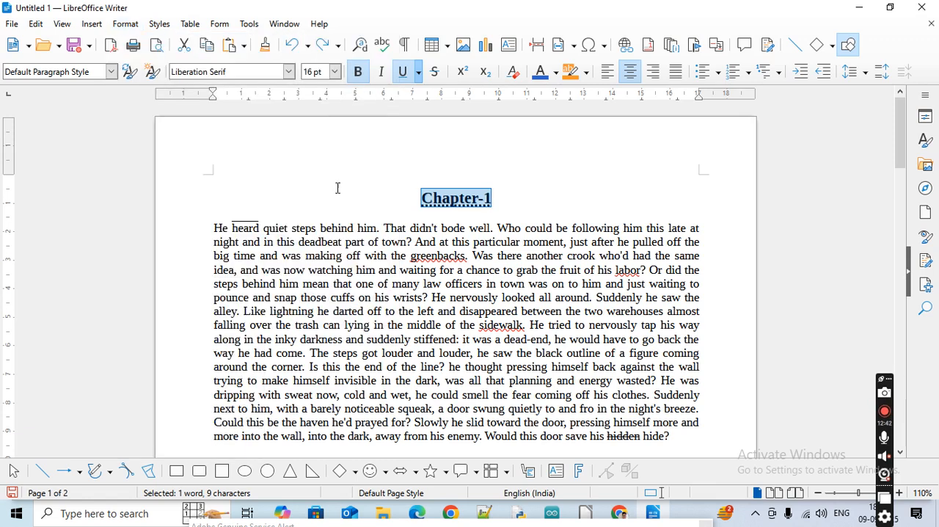
left_click(415, 241)
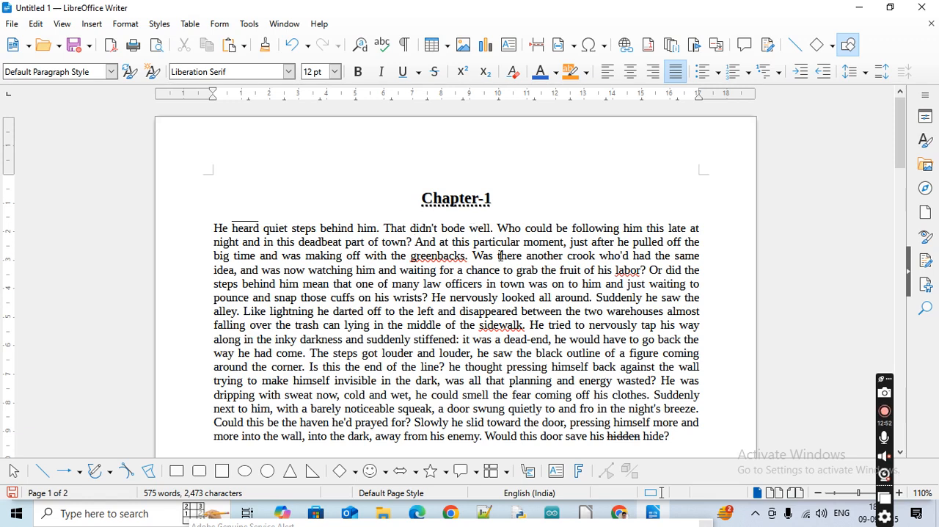
Apply the Shadow text effect to the whole English passage under the heading
triple_click(241, 243)
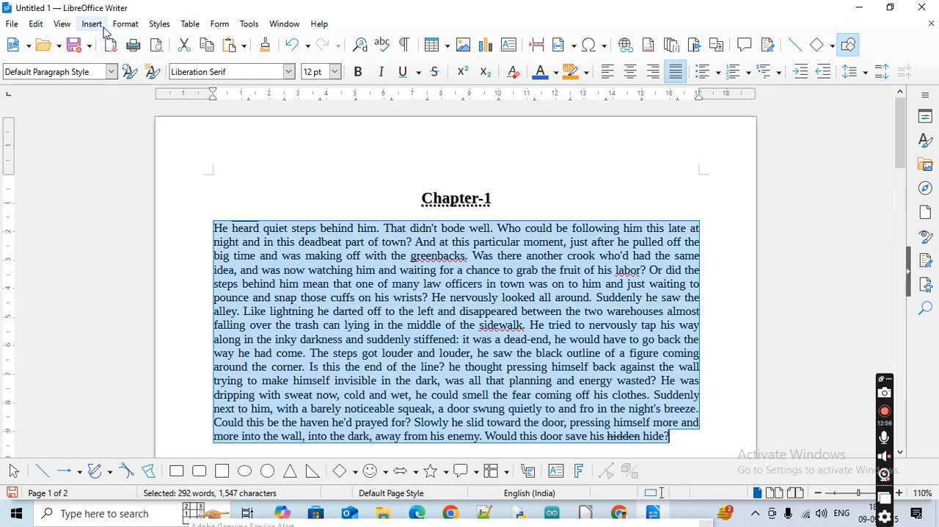
left_click(122, 24)
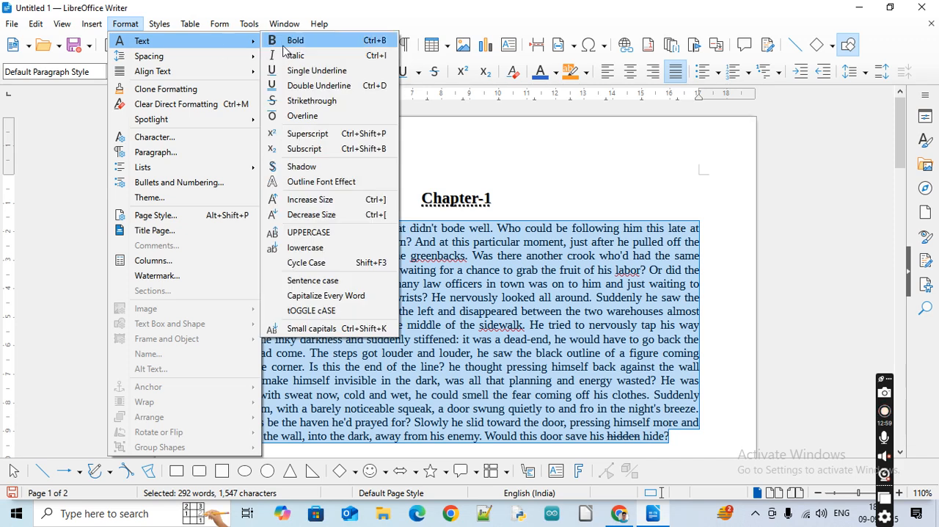
left_click(315, 166)
left_click(500, 289)
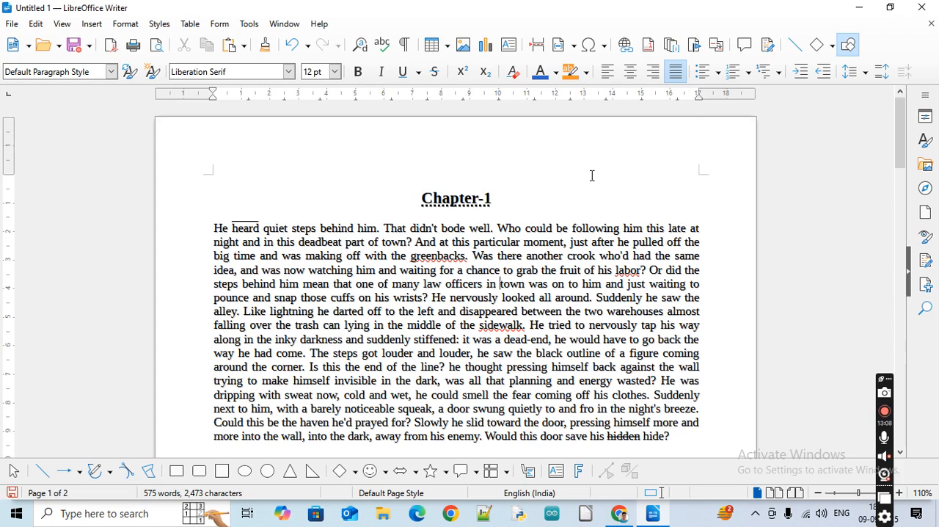
Remove the Shadow text effect from the whole English passage
key("ctrl+z")
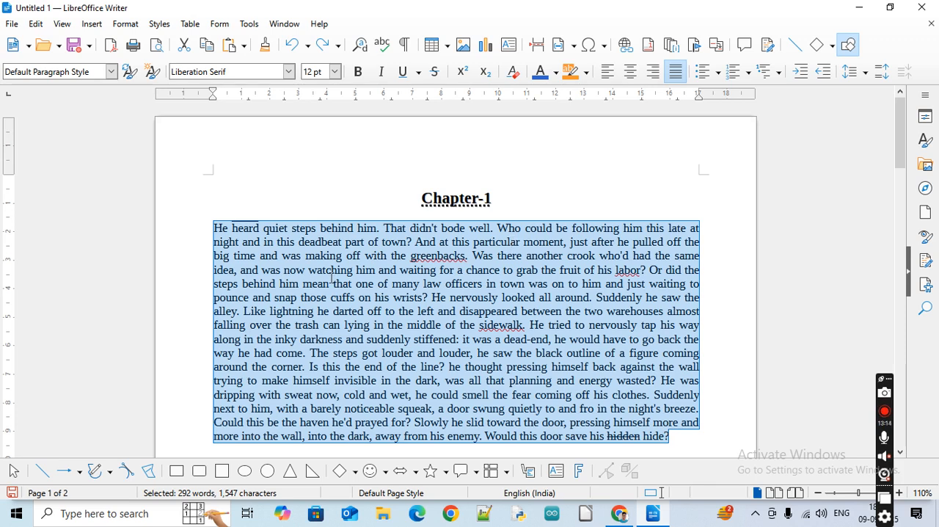
left_click(128, 24)
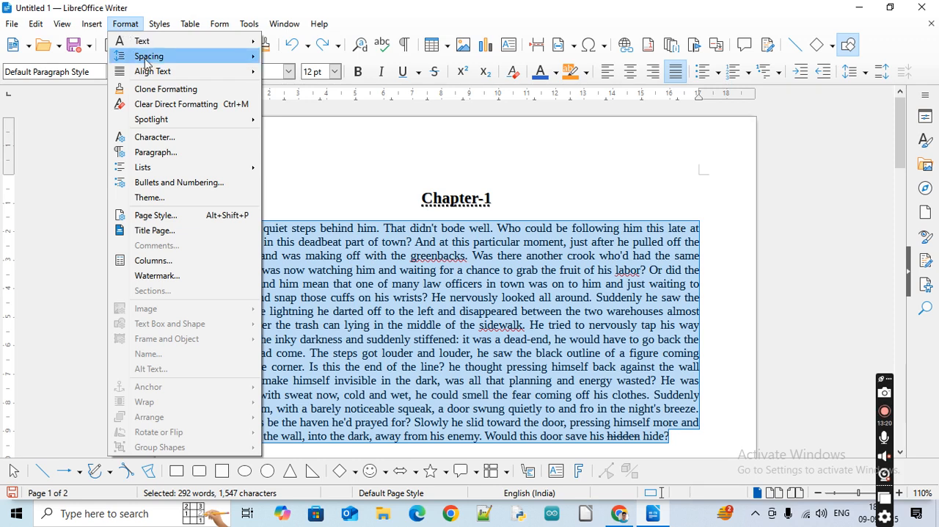
mouse_move(146, 42)
left_click(307, 168)
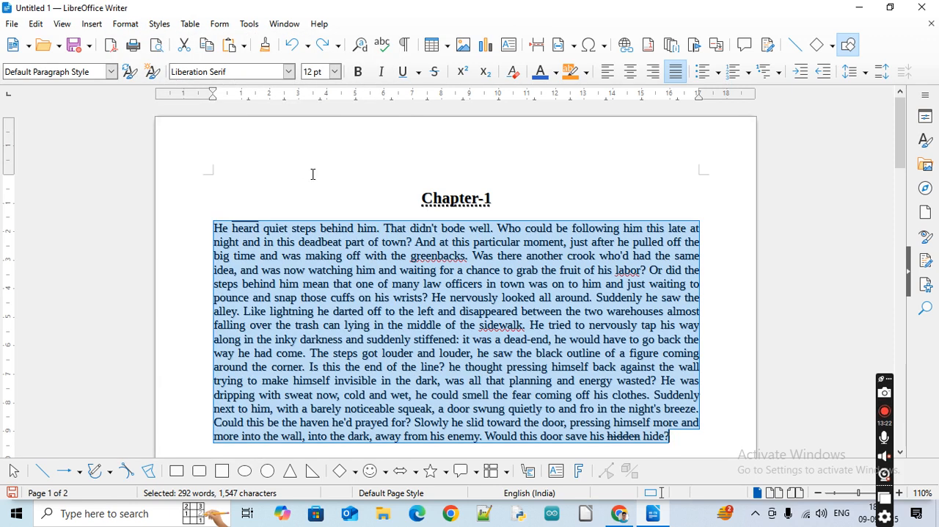
left_click(570, 186)
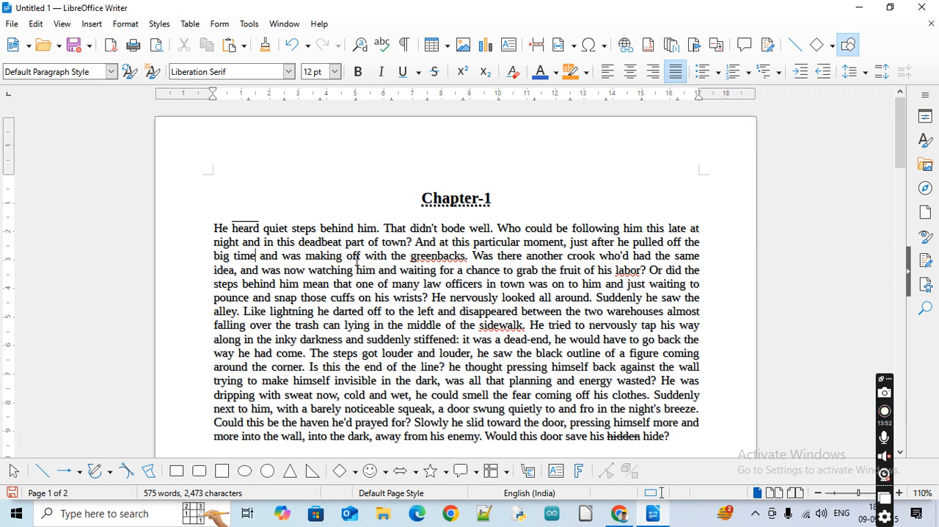
Try the Outline Font Effect on the whole English passage and undo it
key("ctrl+a")
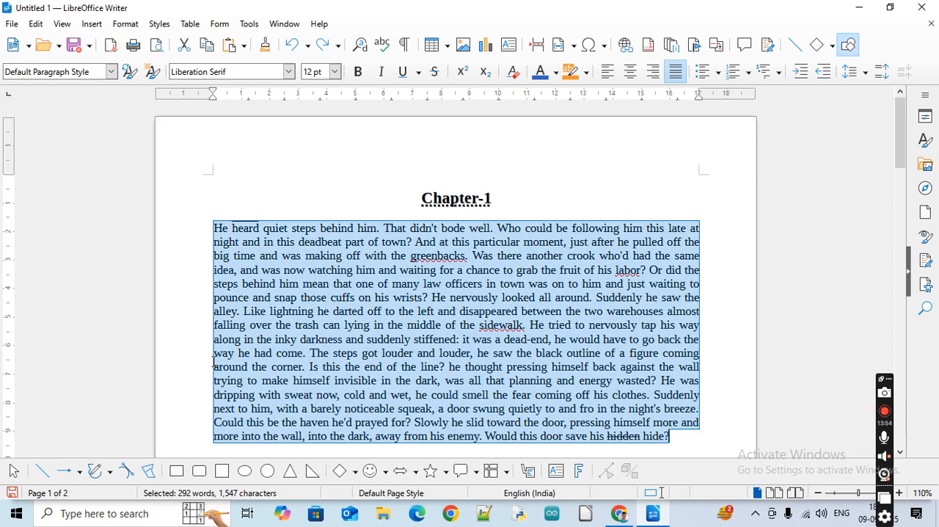
left_click(125, 23)
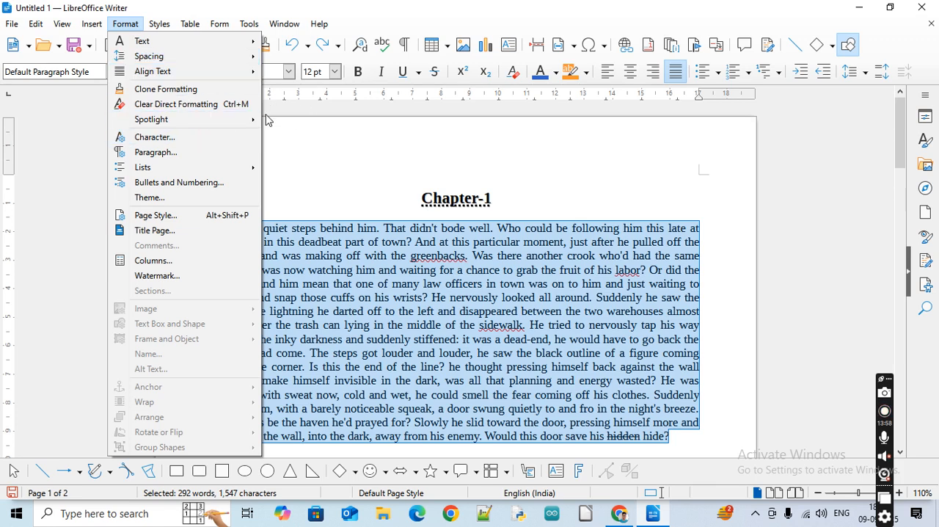
mouse_move(165, 46)
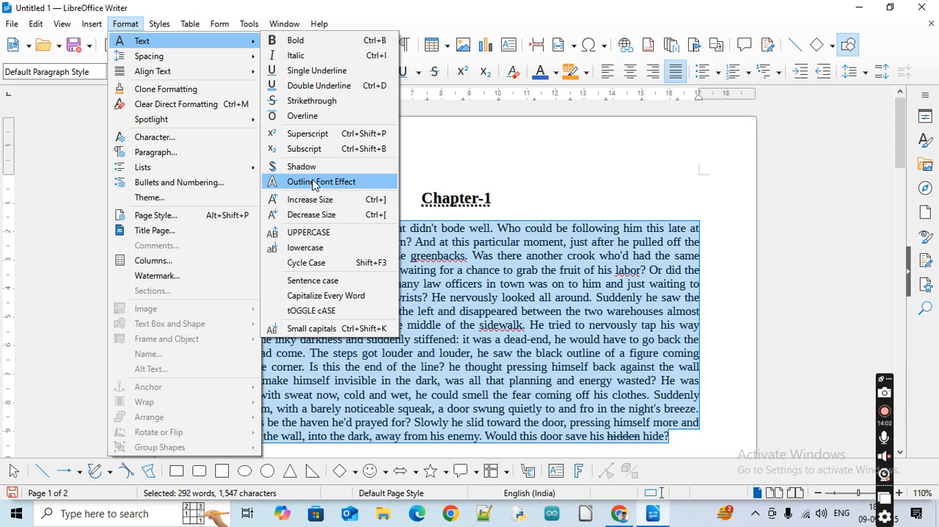
left_click(286, 184)
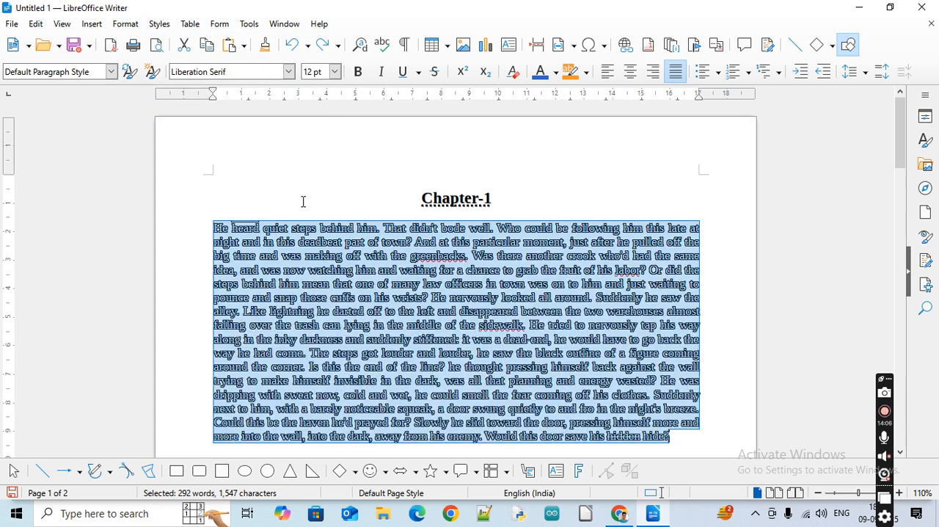
left_click(332, 189)
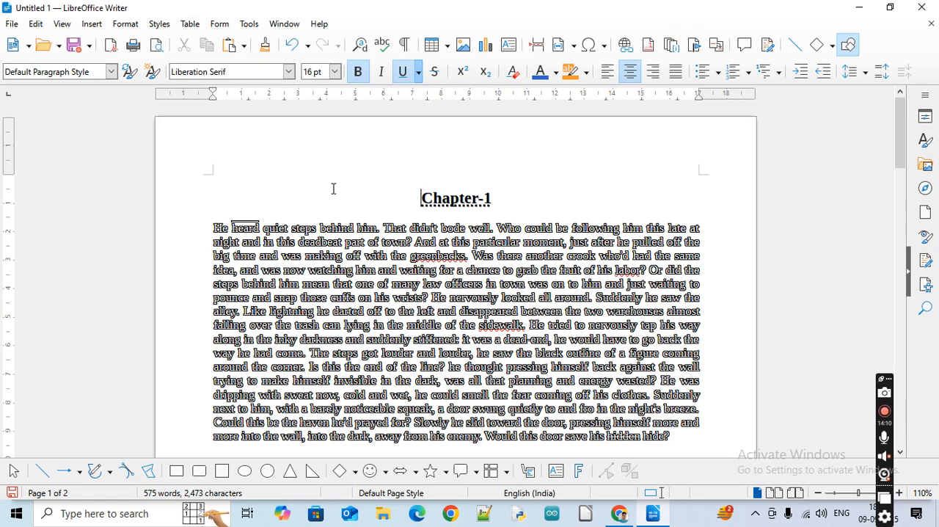
key("ctrl+z")
Remove the Shadow text effect from the Chapter-1 heading
left_click(478, 199)
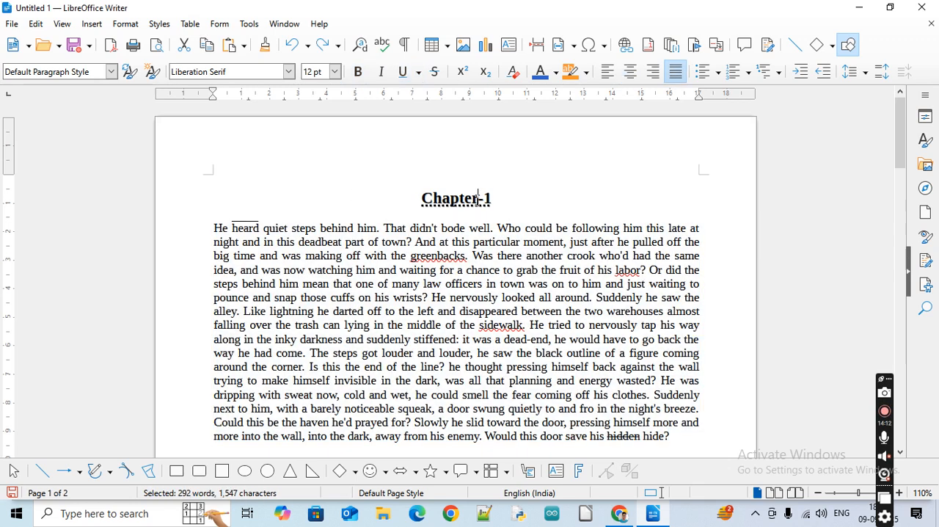
double_click(478, 199)
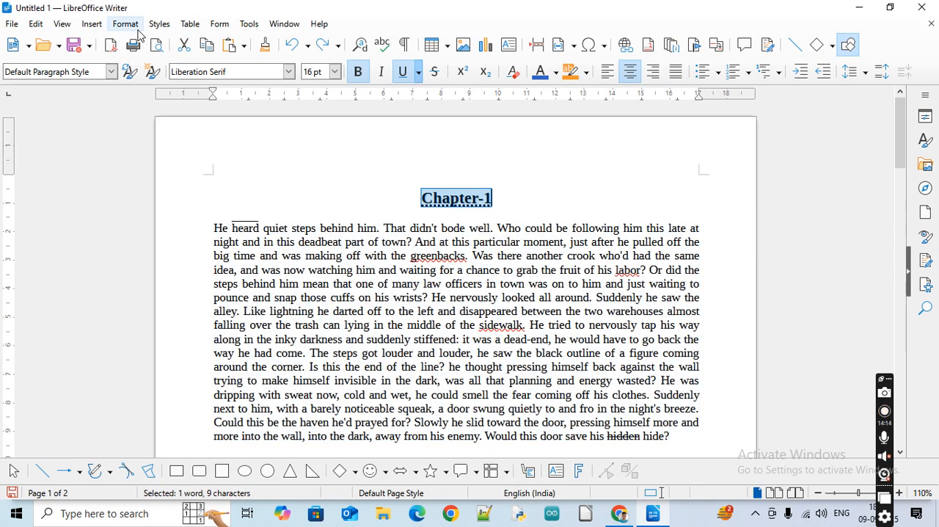
left_click(125, 23)
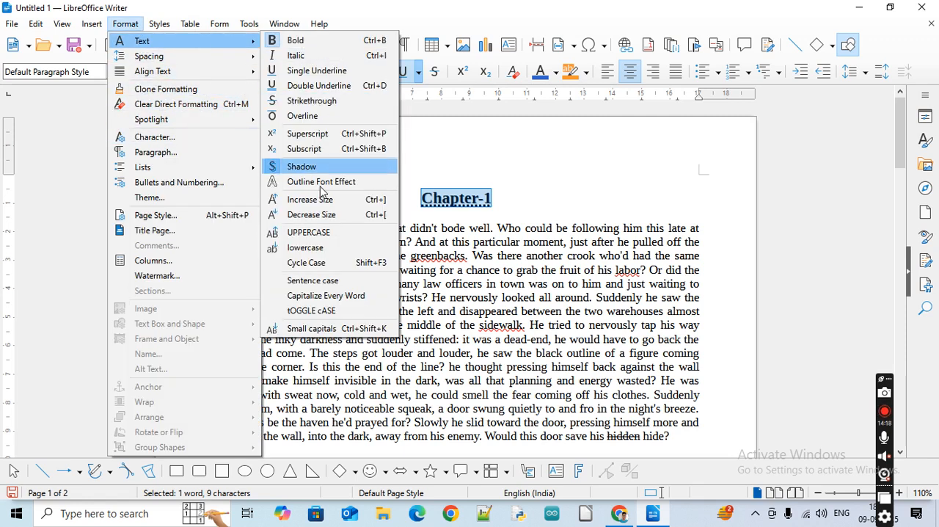
left_click(321, 166)
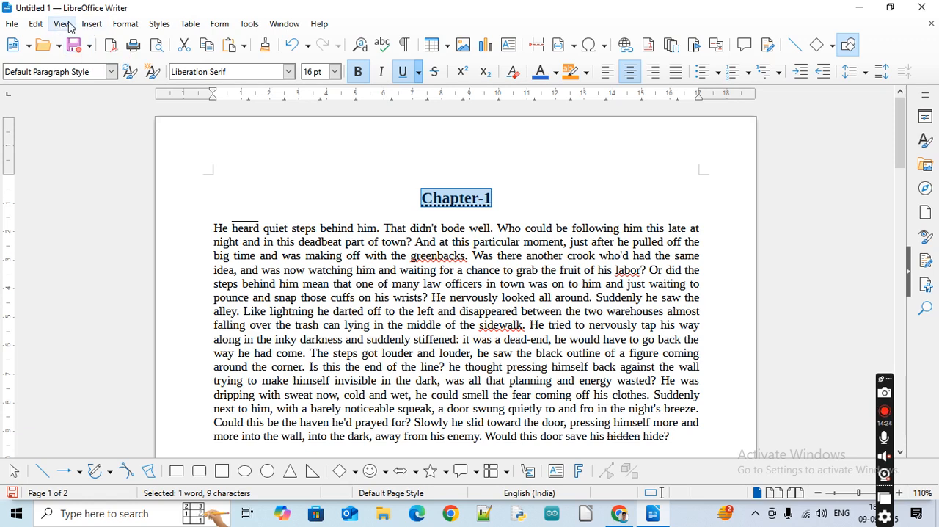
Try the Outline Font Effect on the Chapter-1 heading and undo it
left_click(126, 24)
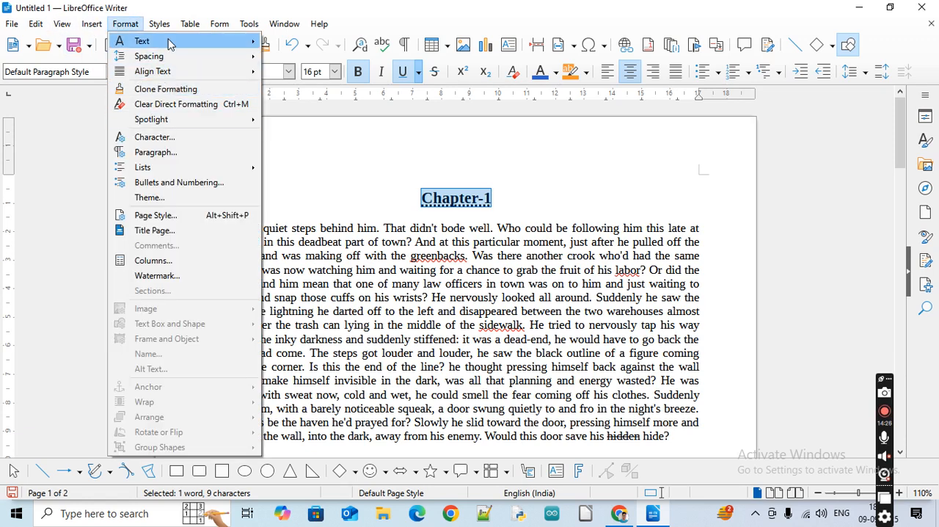
mouse_move(169, 41)
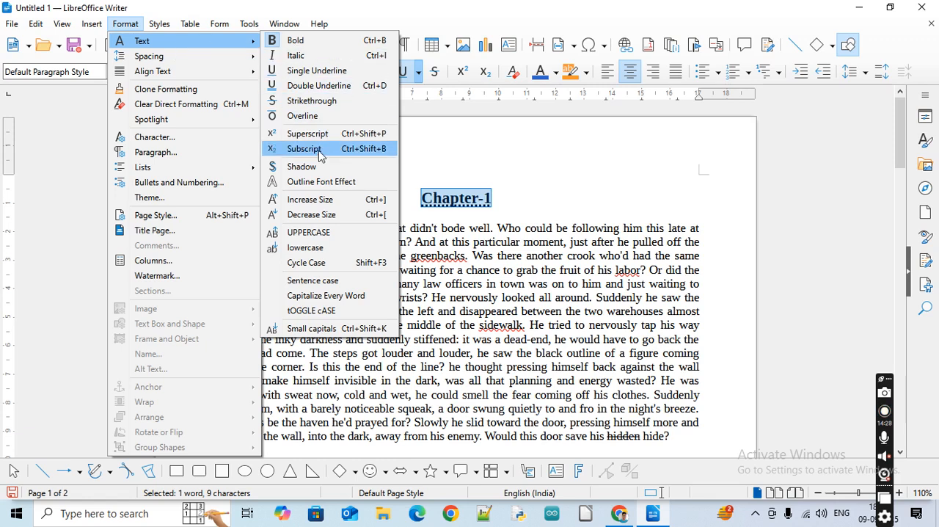
left_click(309, 185)
left_click(433, 228)
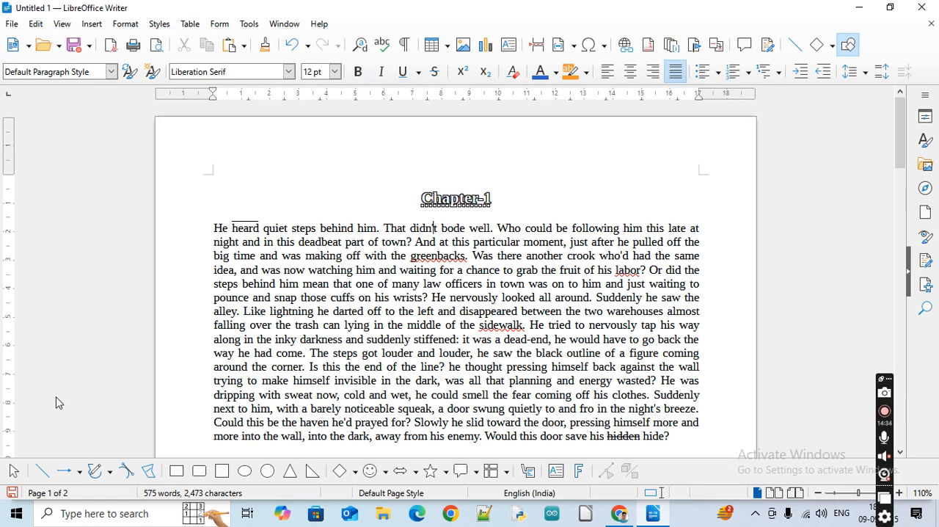
key("ctrl+z")
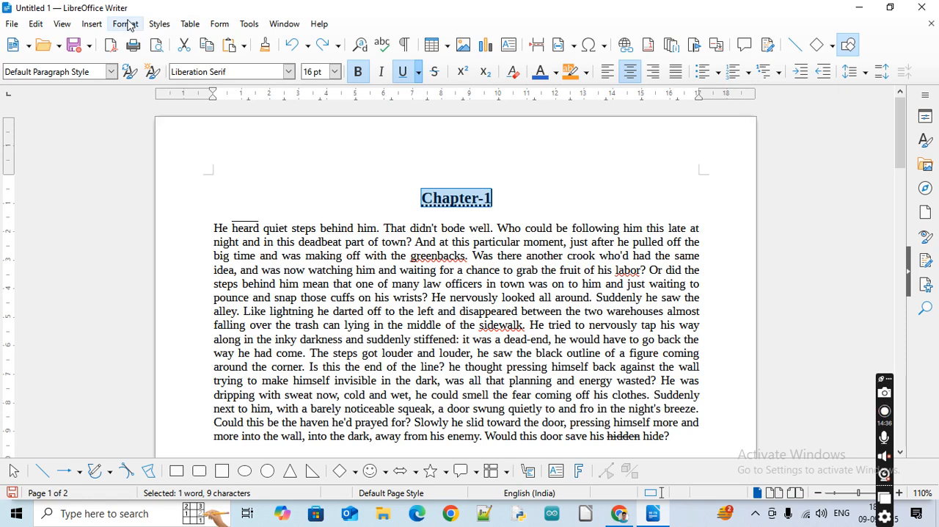
Increase the Chapter-1 heading's font size to 24 pt with the Increase Size command
left_click(126, 24)
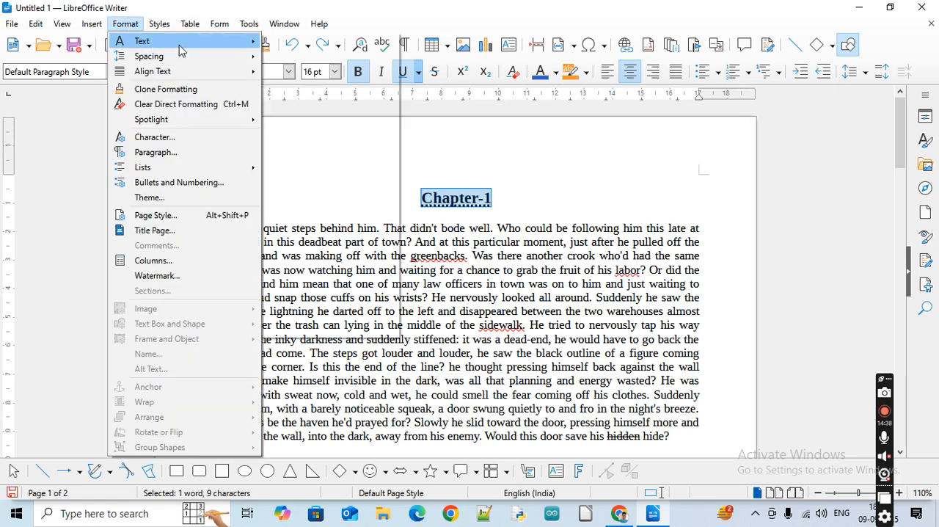
mouse_move(180, 43)
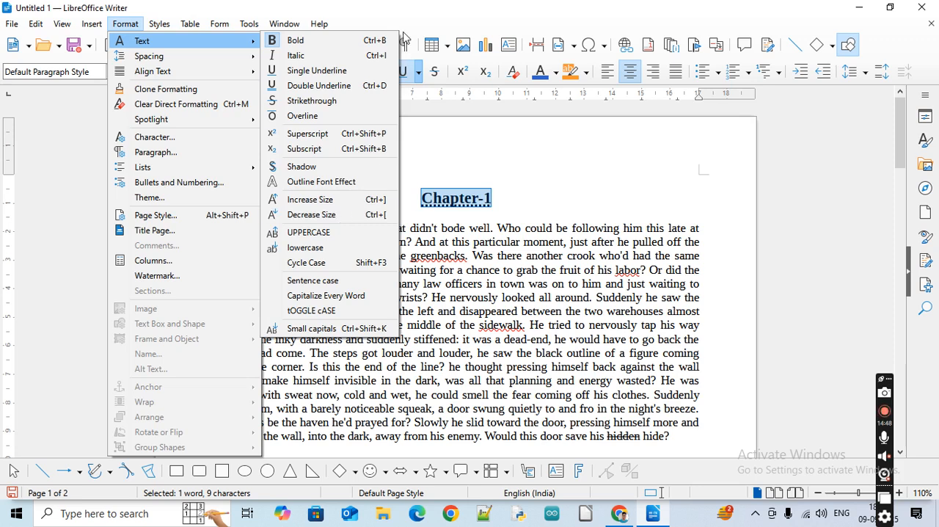
left_click(320, 24)
mouse_move(160, 23)
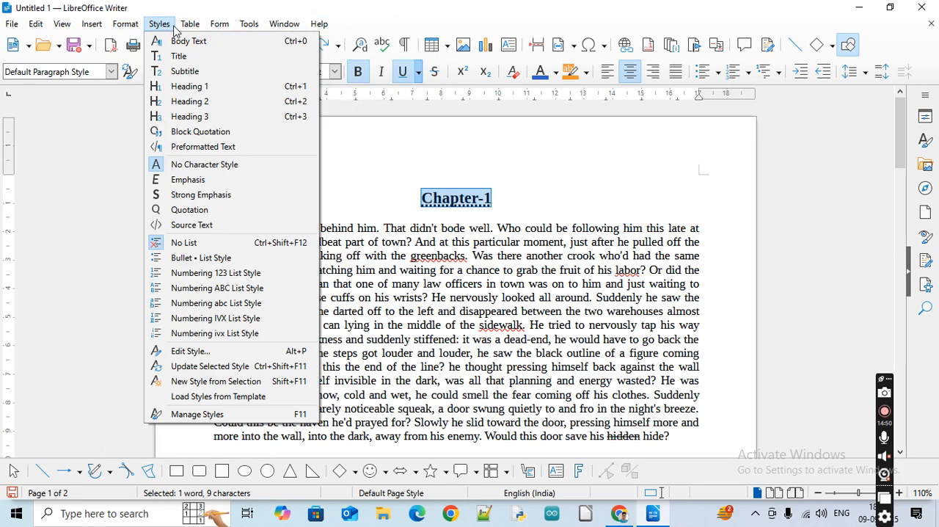
mouse_move(126, 24)
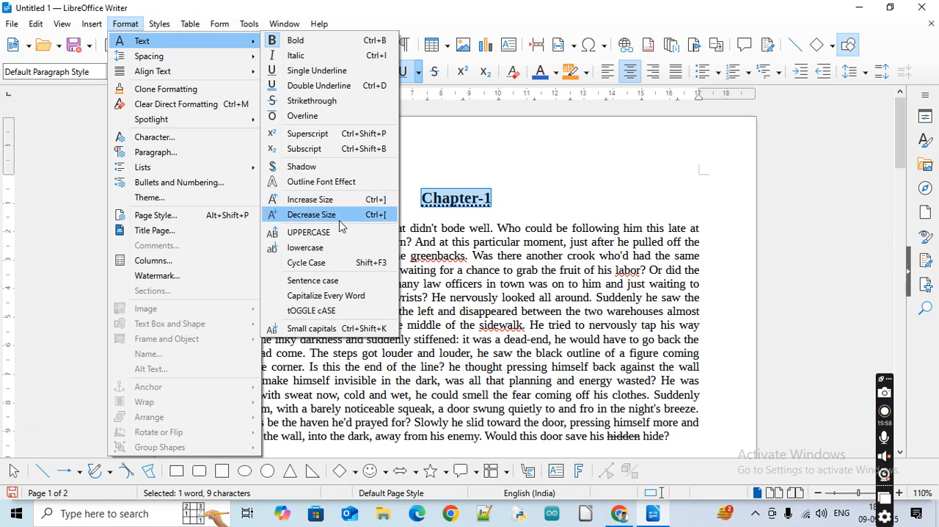
left_click(471, 211)
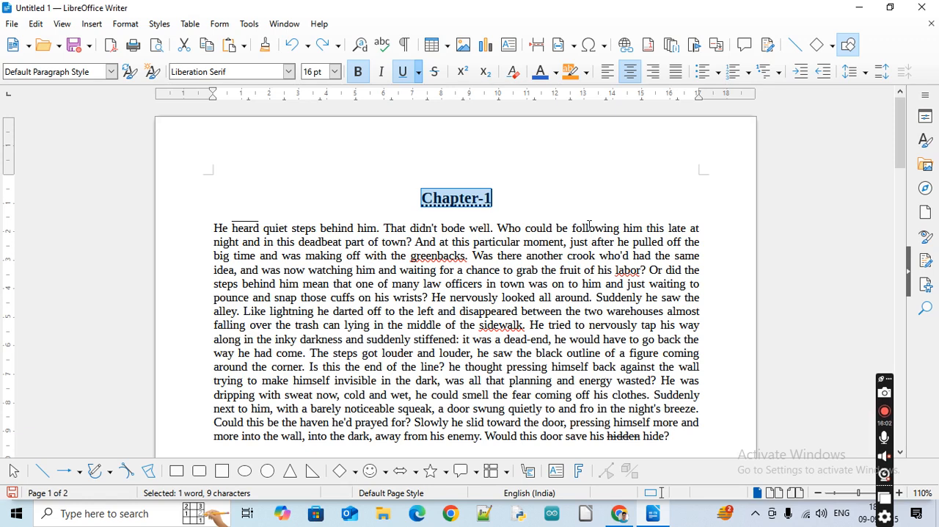
key("ctrl+bracketright")
key("ctrl+bracketright")
key("ctrl+bracketright")
key("ctrl+bracketright")
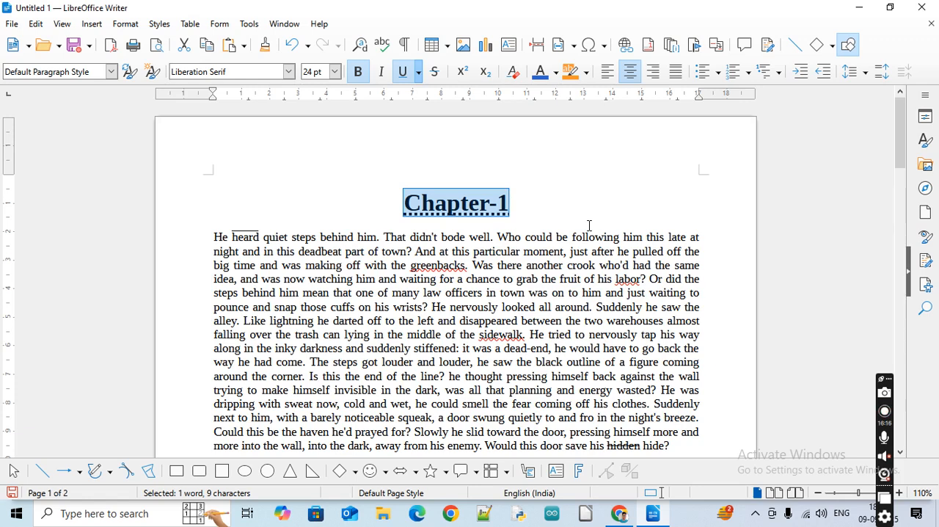
Decrease the Chapter-1 heading's font size to 18 pt with the Decrease Size command and deselect it
key("ctrl+bracketleft")
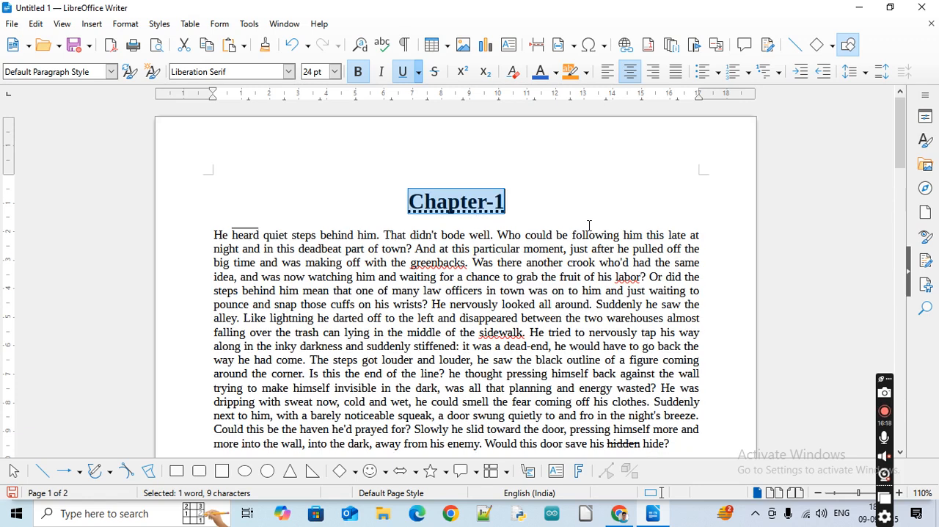
key("ctrl+bracketleft")
key("ctrl+bracketleft")
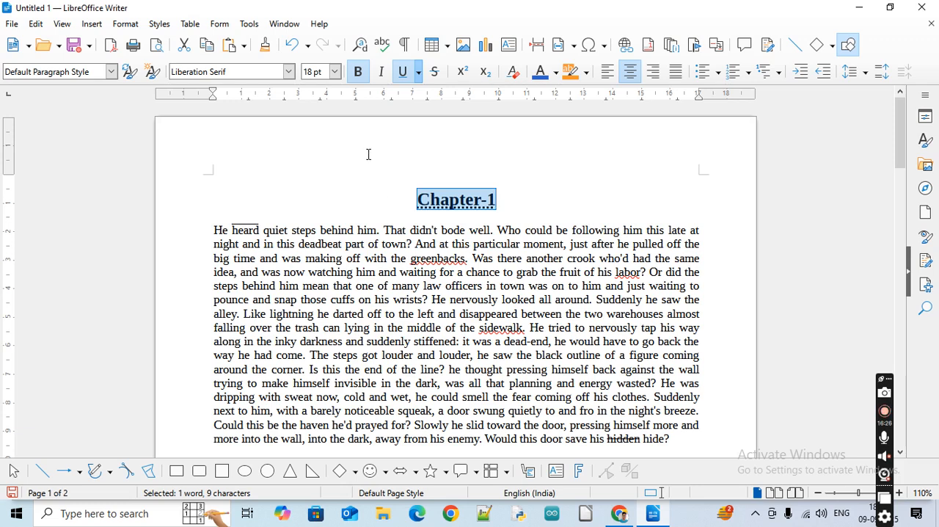
left_click(456, 217)
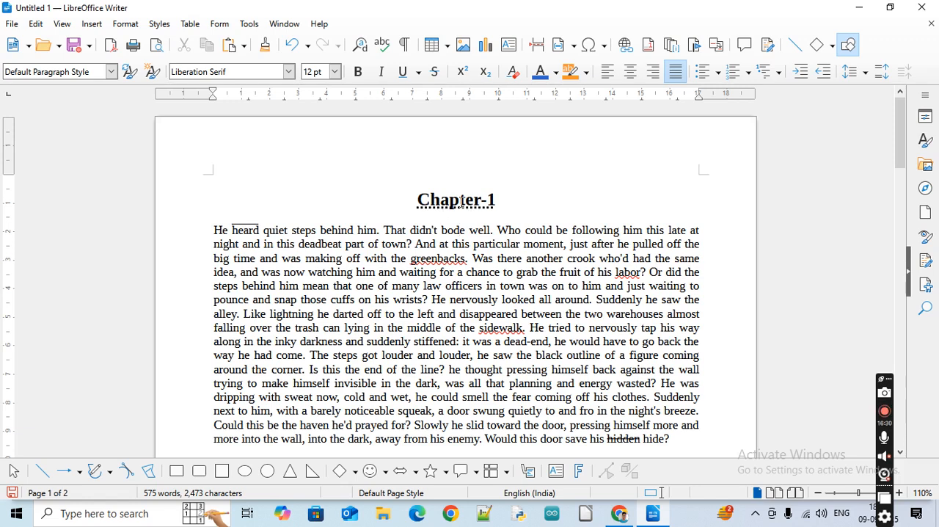
triple_click(461, 200)
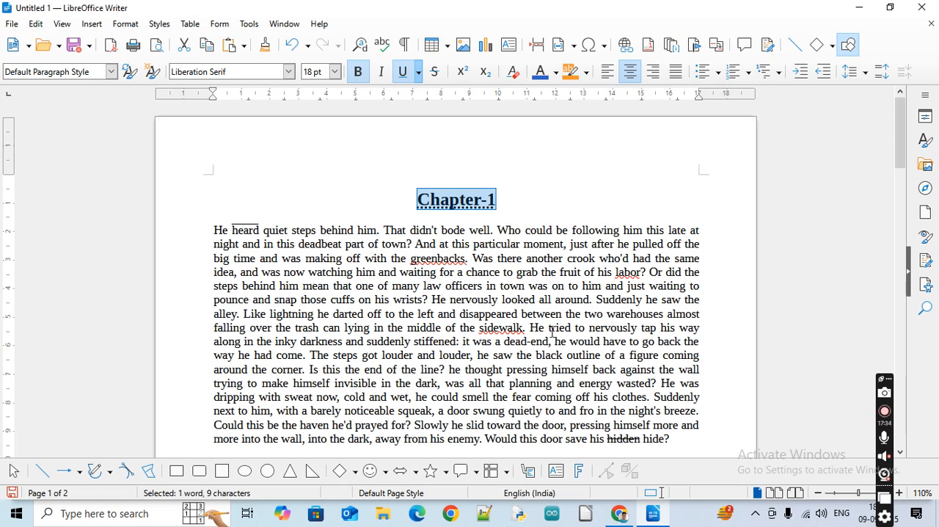
left_click(696, 443)
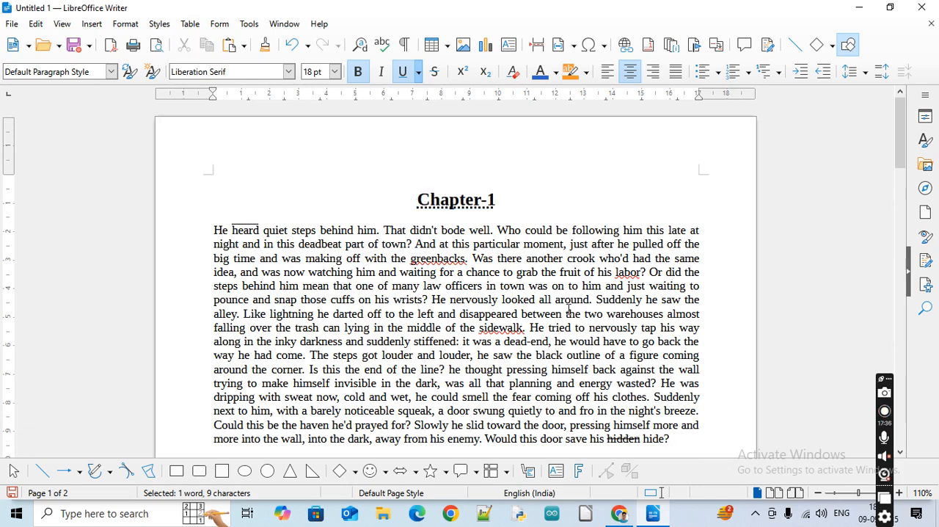
left_click(122, 26)
mouse_move(139, 41)
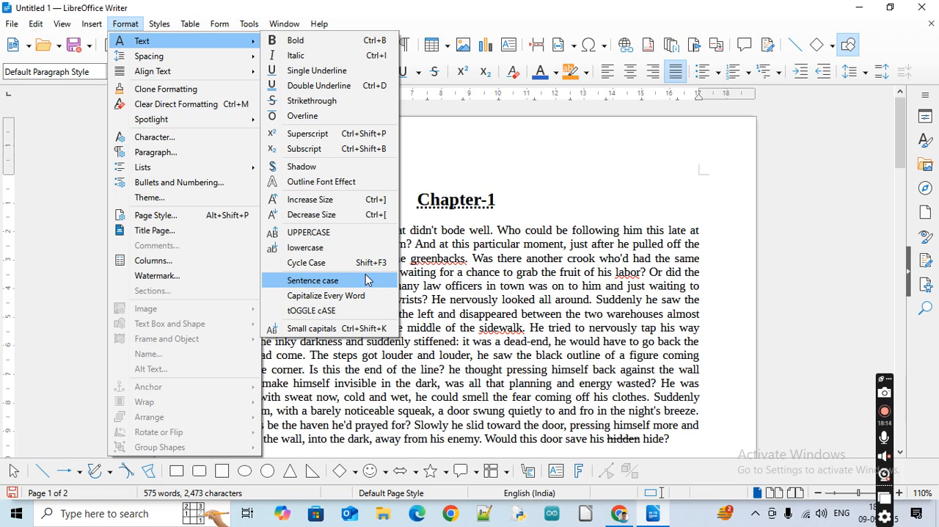
left_click(476, 199)
Delete "-1" from the end of the heading so that it reads "Chapter"
triple_click(476, 198)
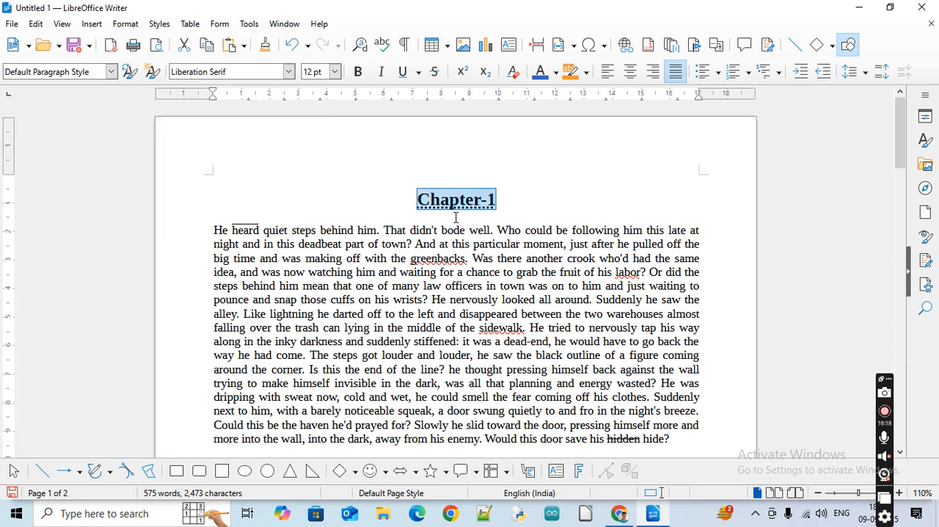
left_click(503, 201)
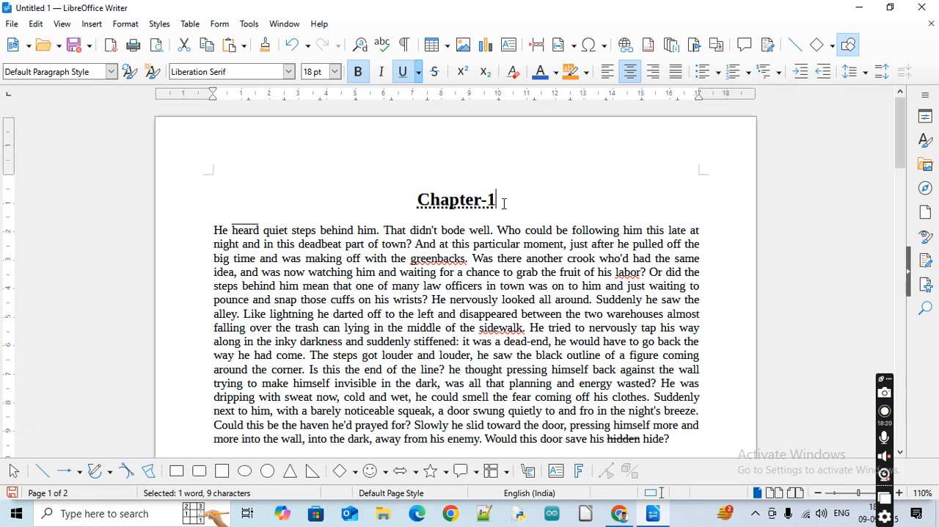
key("BackSpace")
key("BackSpace")
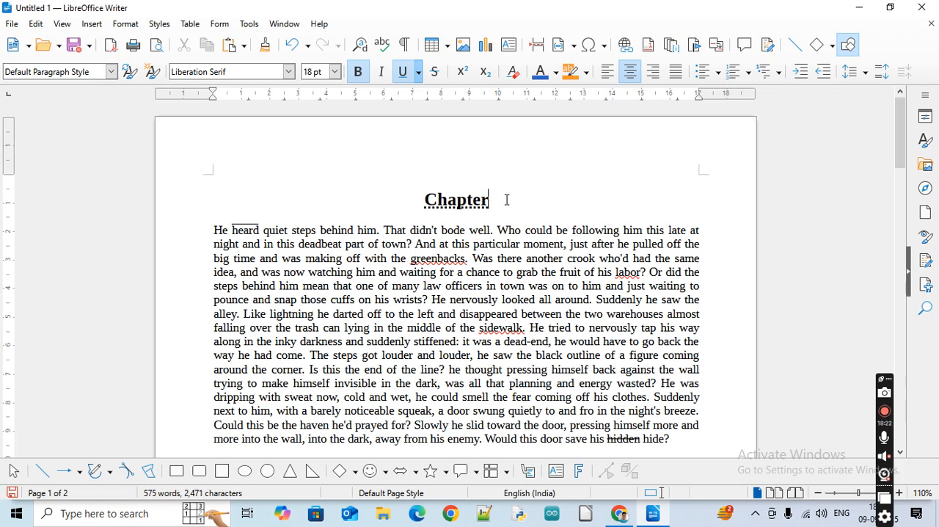
Remove the underline and bold formatting from the Chapter heading
double_click(447, 199)
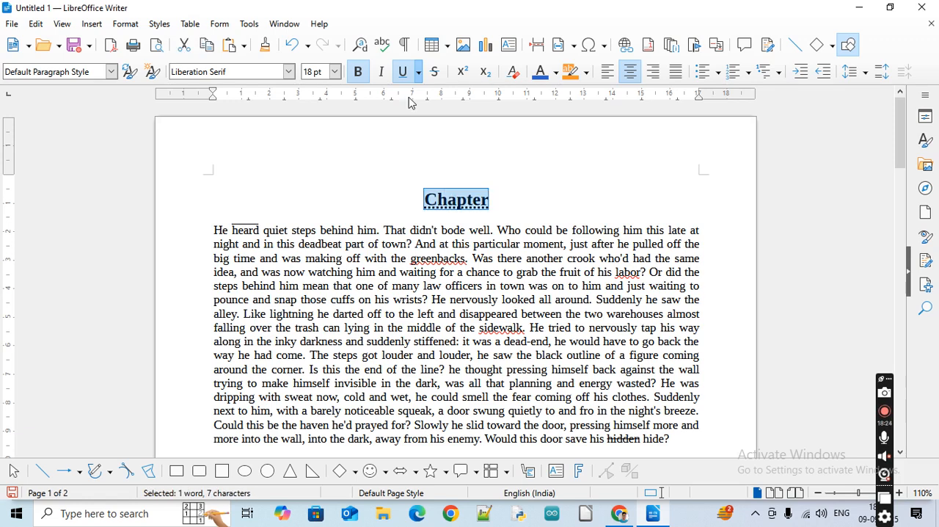
left_click(403, 72)
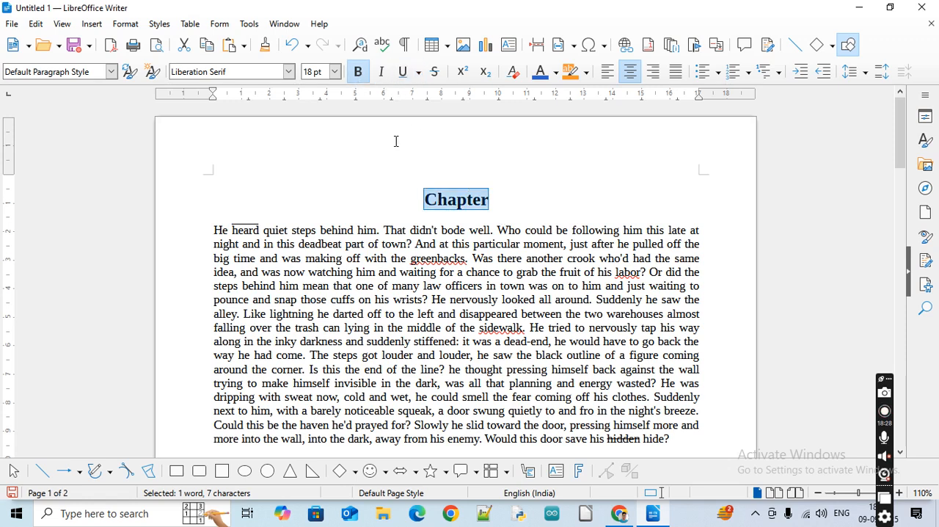
left_click(364, 80)
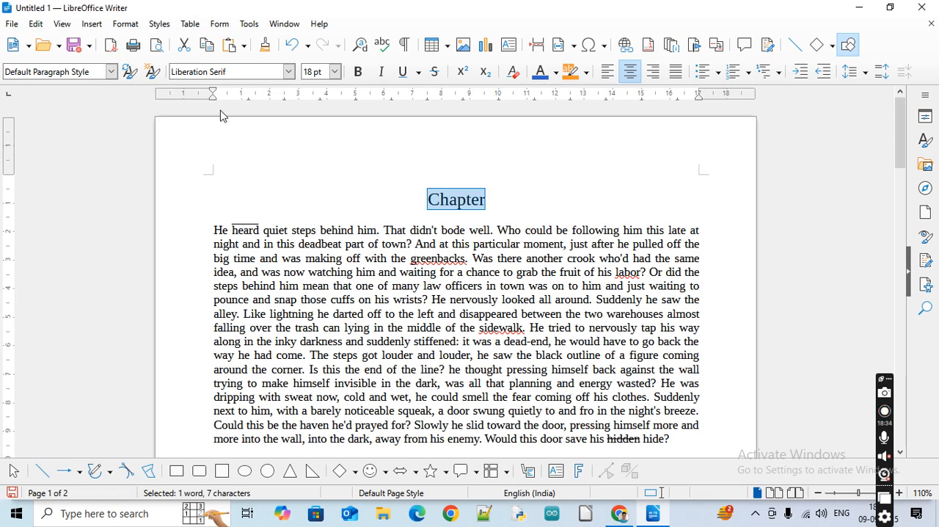
Convert the Chapter heading to UPPERCASE
left_click(126, 28)
mouse_move(137, 41)
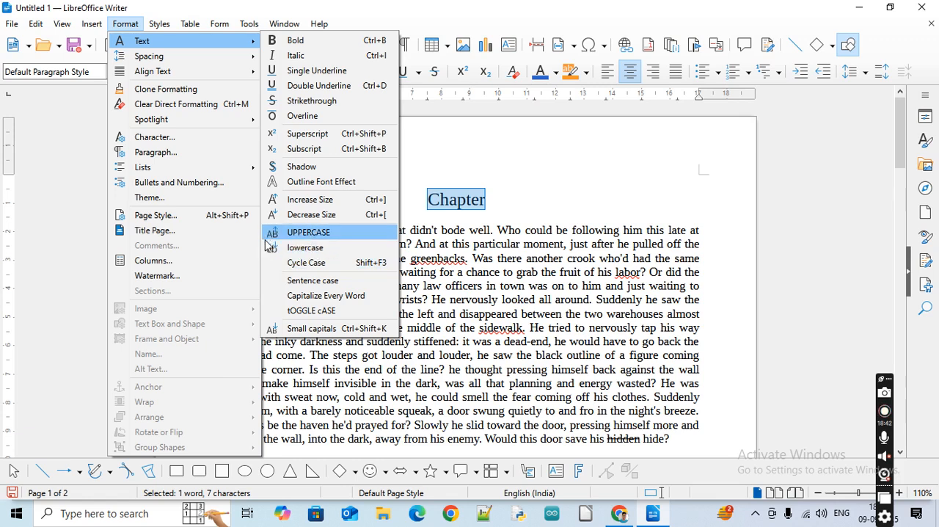
left_click(320, 234)
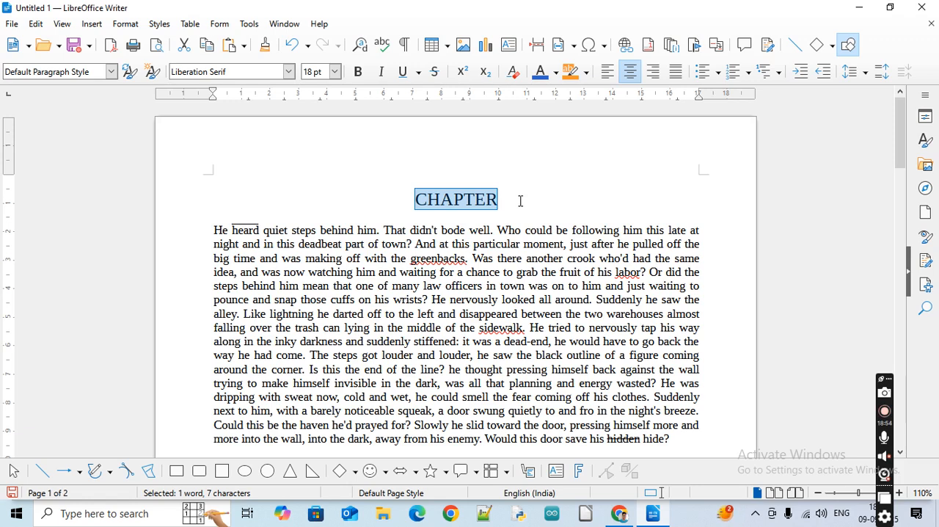
left_click_drag(214, 230, 440, 328)
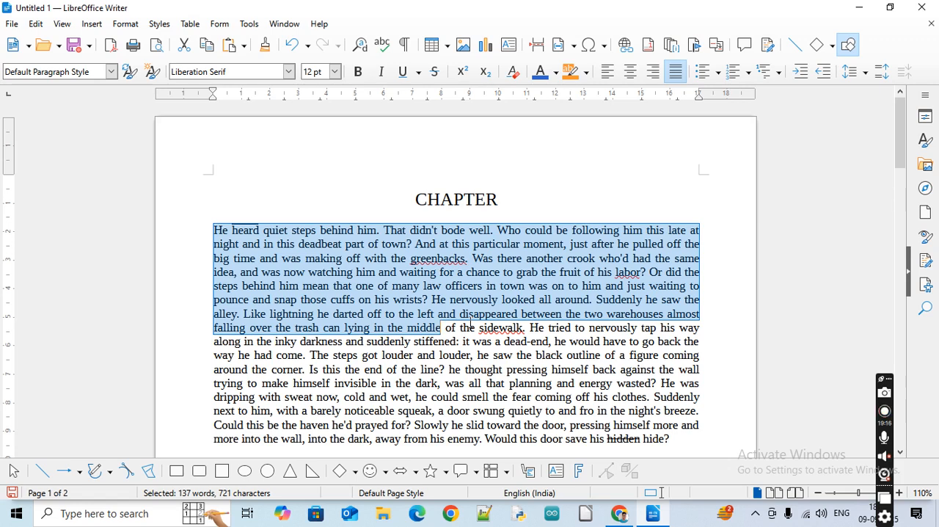
left_click(385, 316)
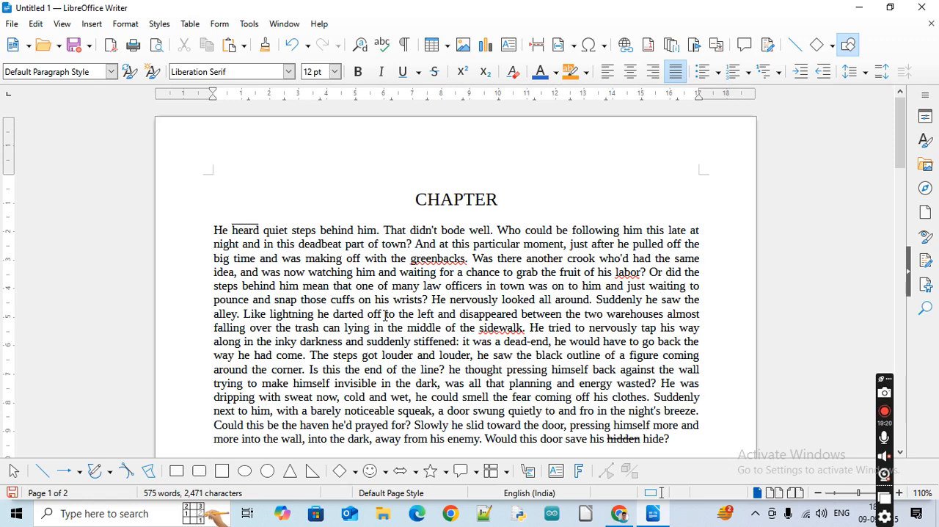
Convert the CHAPTER heading to lowercase
double_click(463, 199)
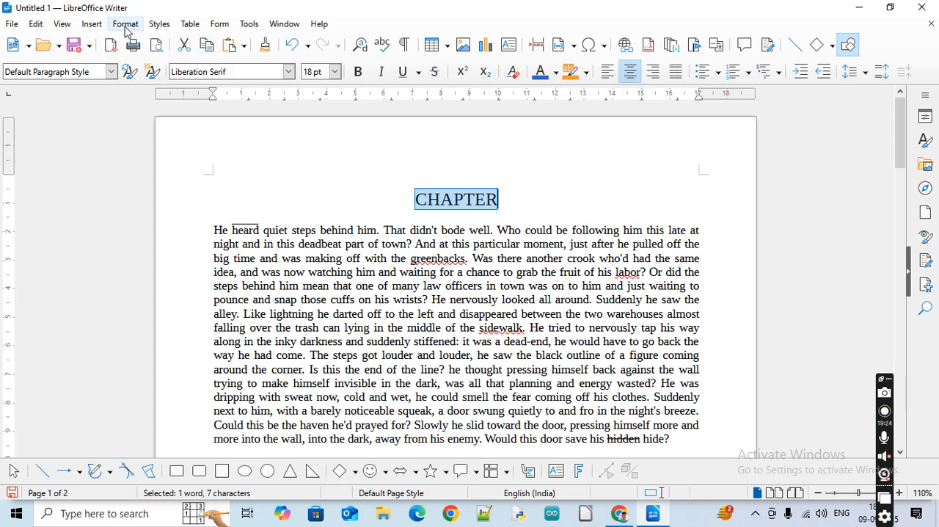
left_click(126, 23)
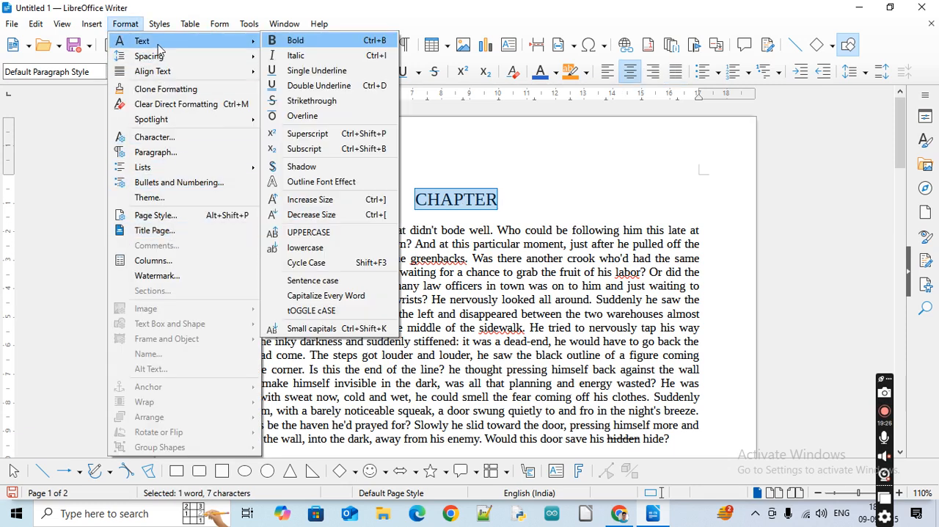
left_click(345, 248)
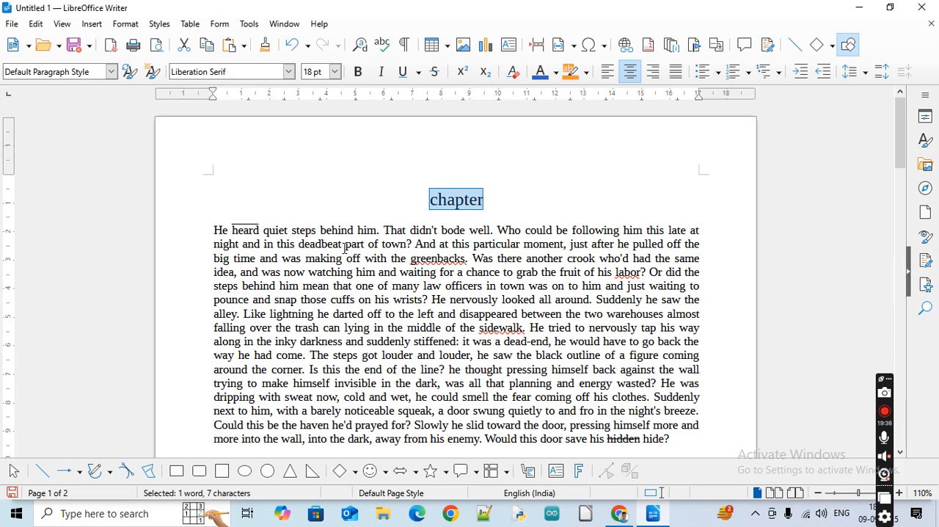
Cycle the heading's case with Cycle Case through capitalized, uppercase and lowercase, ending on "Chapter"
left_click(134, 26)
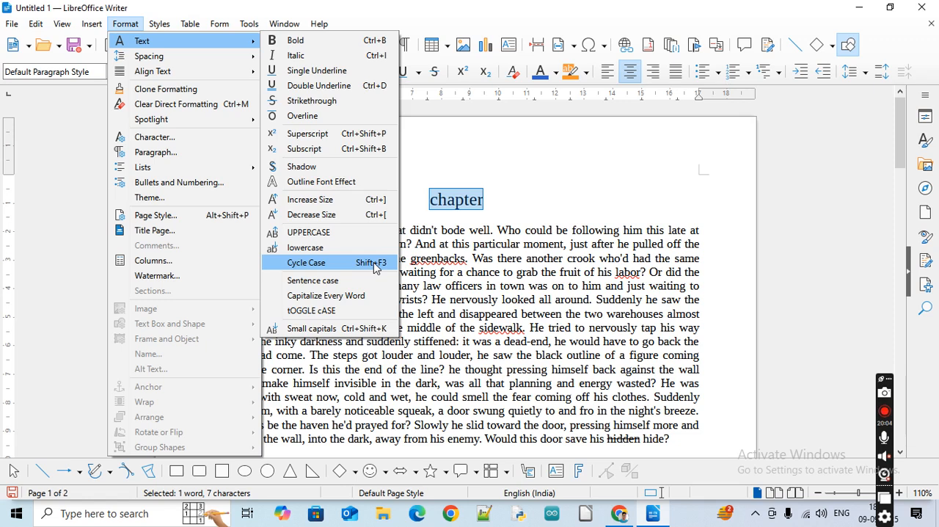
key("Escape")
key("Escape")
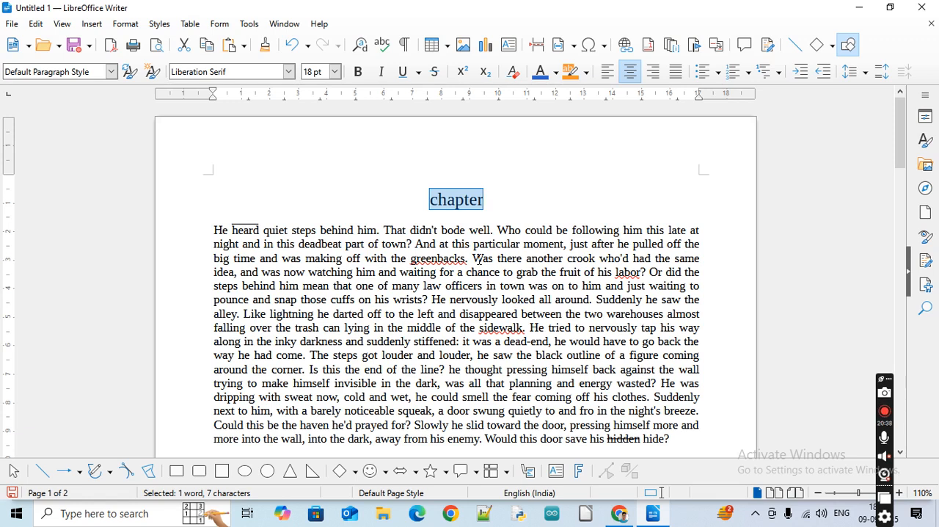
key("shift+F3")
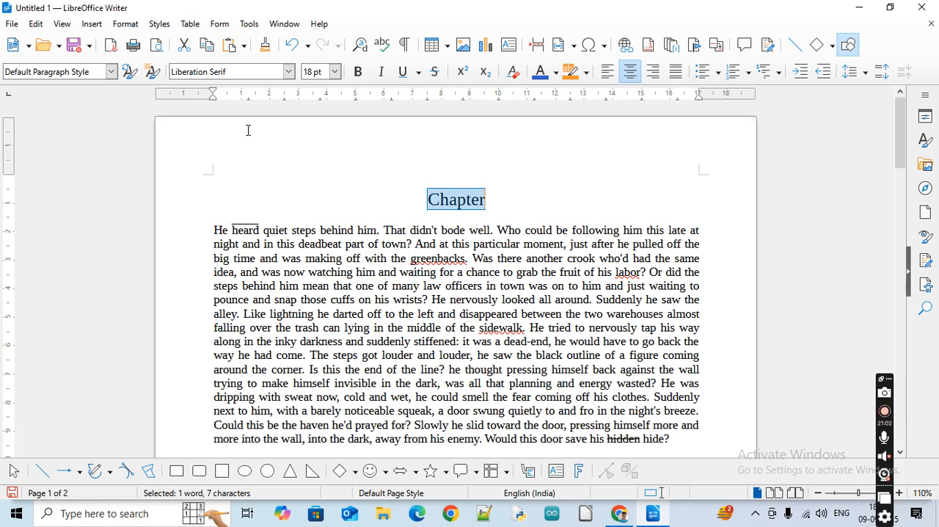
key("shift+F3")
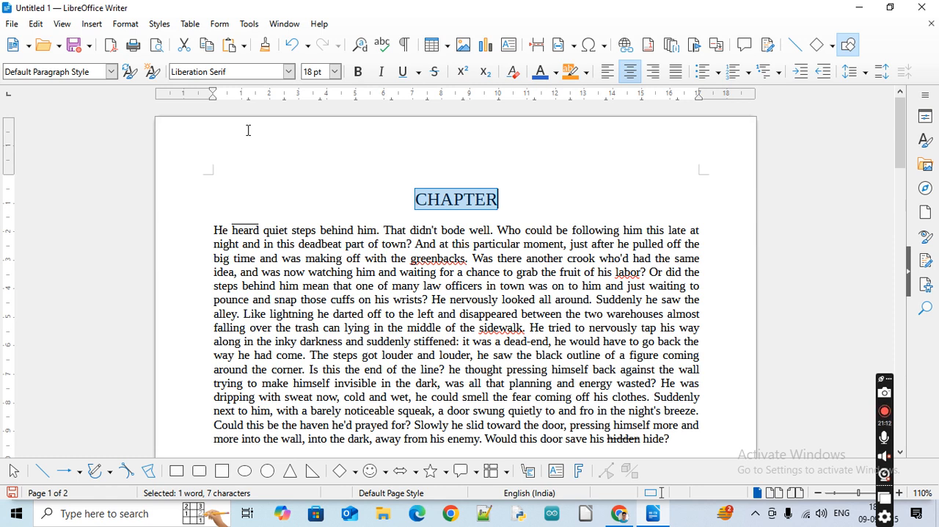
key("shift+F3")
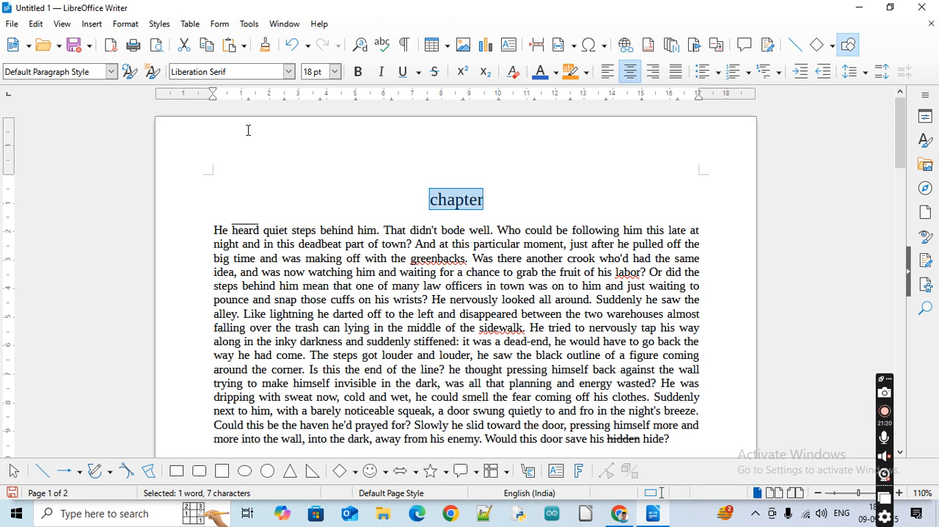
key("shift+F3")
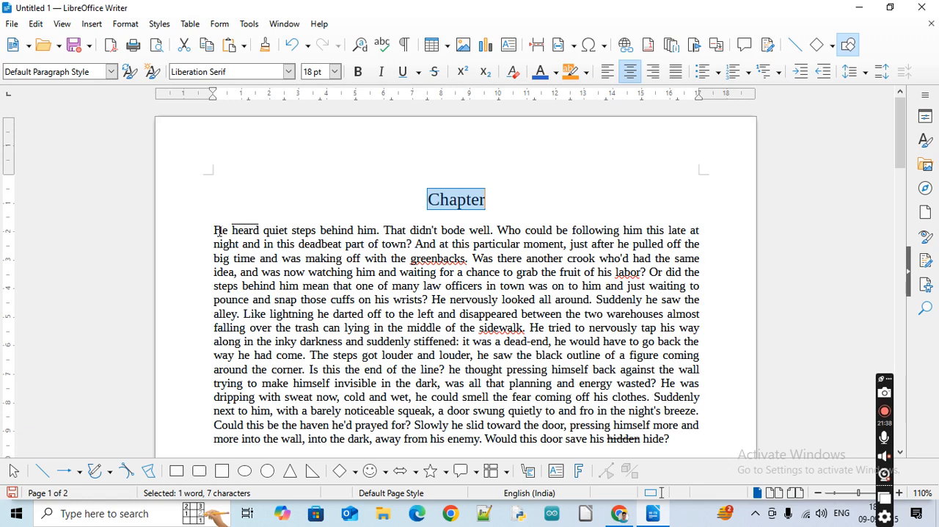
Apply Sentence case to the whole English passage below the Chapter heading and deselect it
left_click(309, 258)
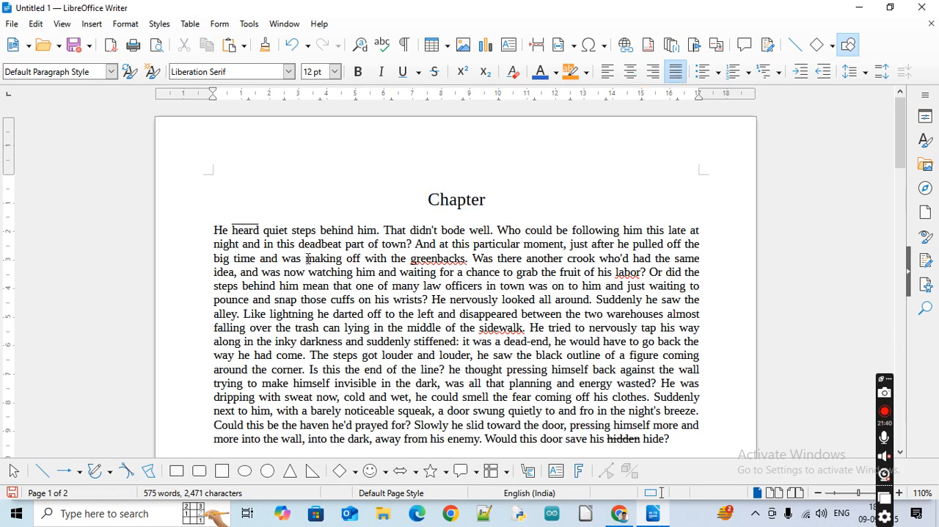
triple_click(308, 258)
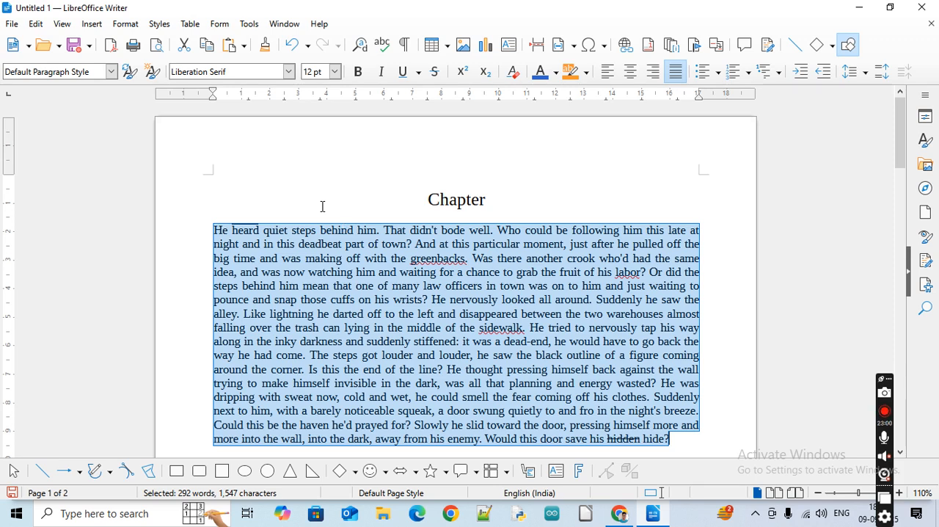
left_click(217, 234)
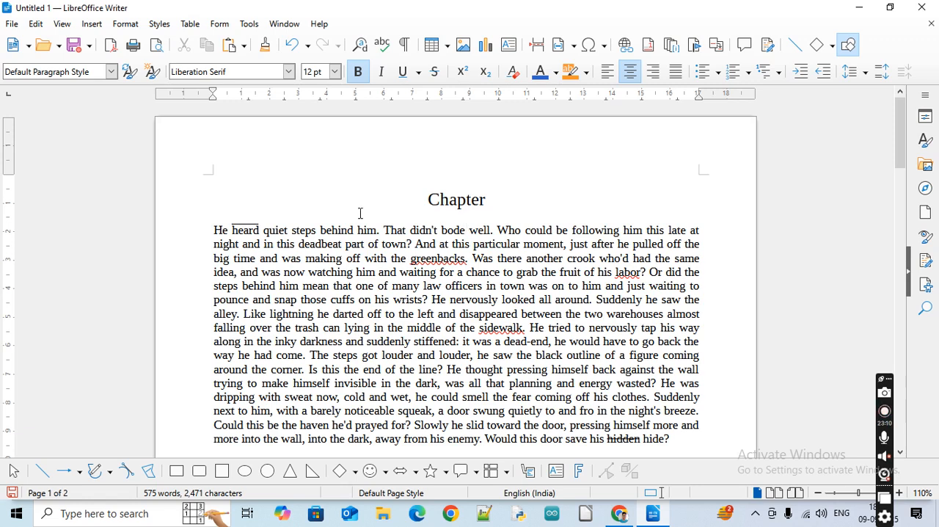
Apply Sentence case to the Chapter heading
double_click(455, 196)
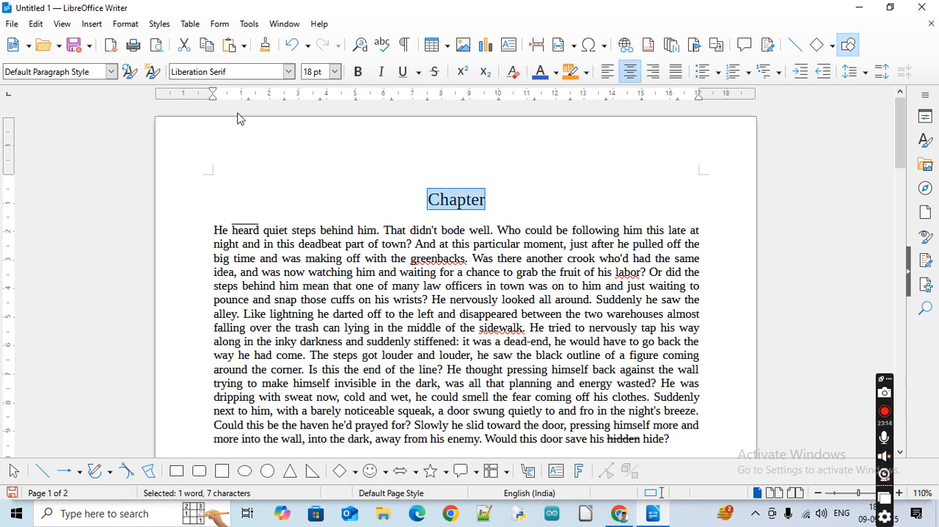
left_click(127, 28)
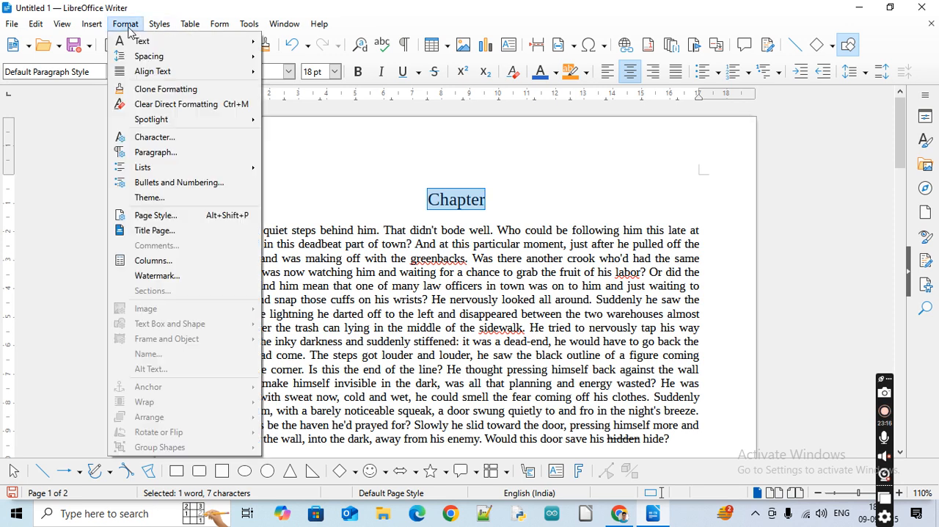
mouse_move(143, 41)
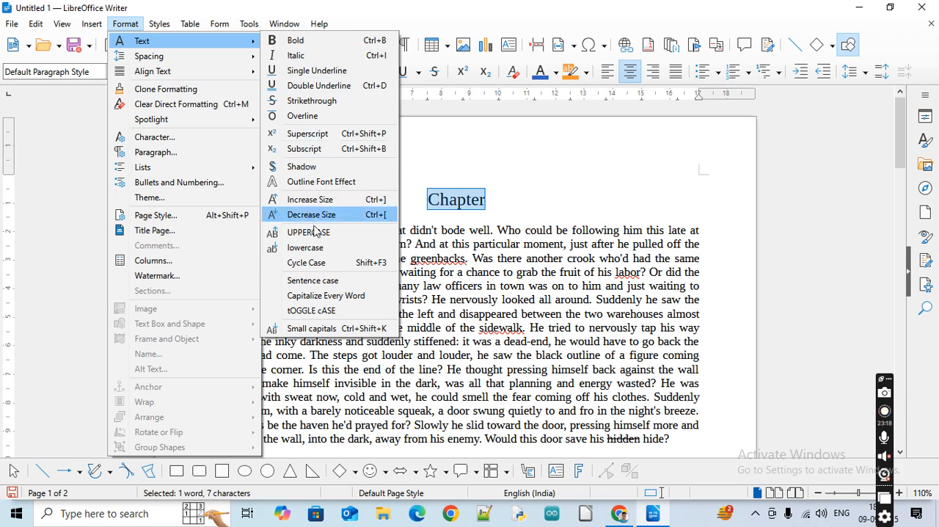
left_click(344, 285)
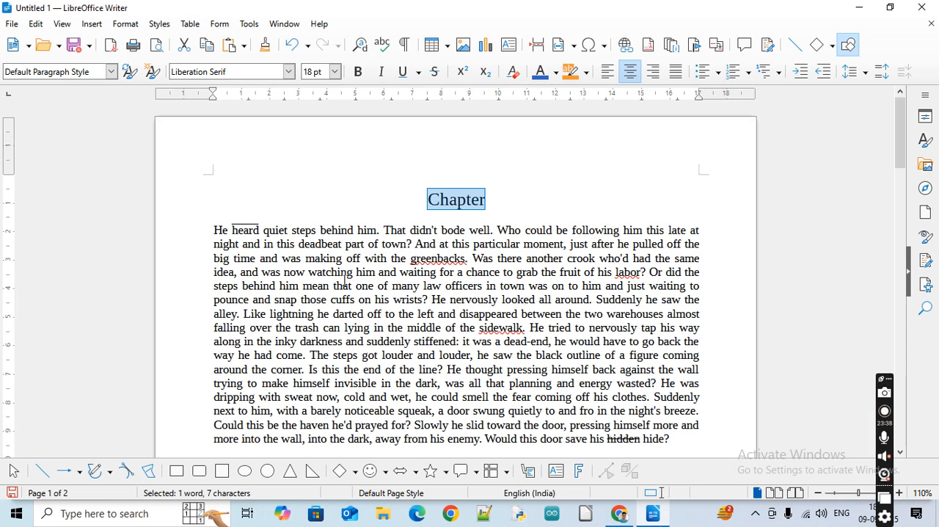
left_click(125, 24)
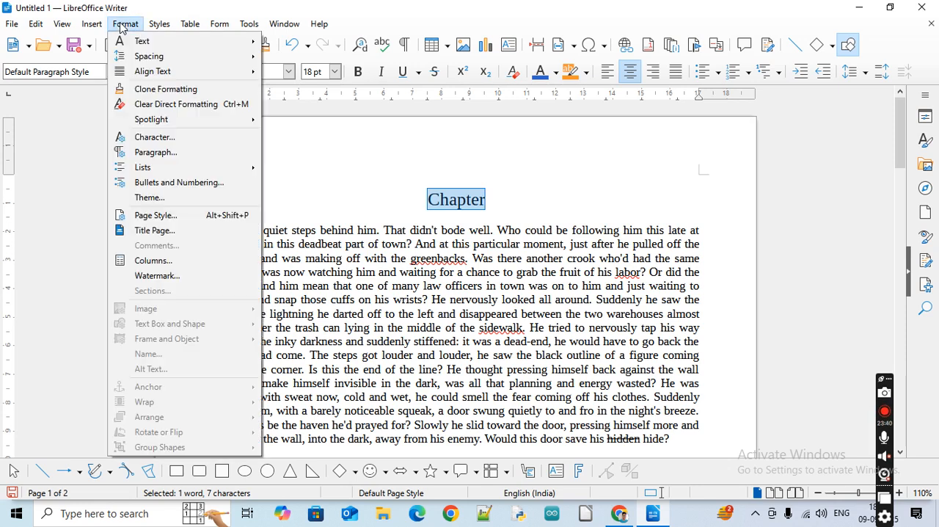
mouse_move(154, 45)
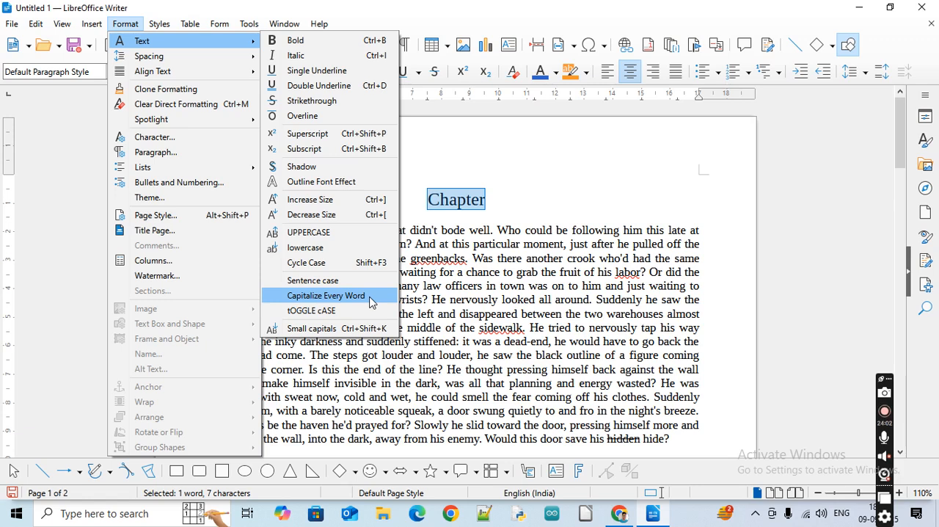
left_click(388, 375)
Apply Capitalize Every Word to the whole English passage below the Chapter heading and undo the change
left_click(213, 232)
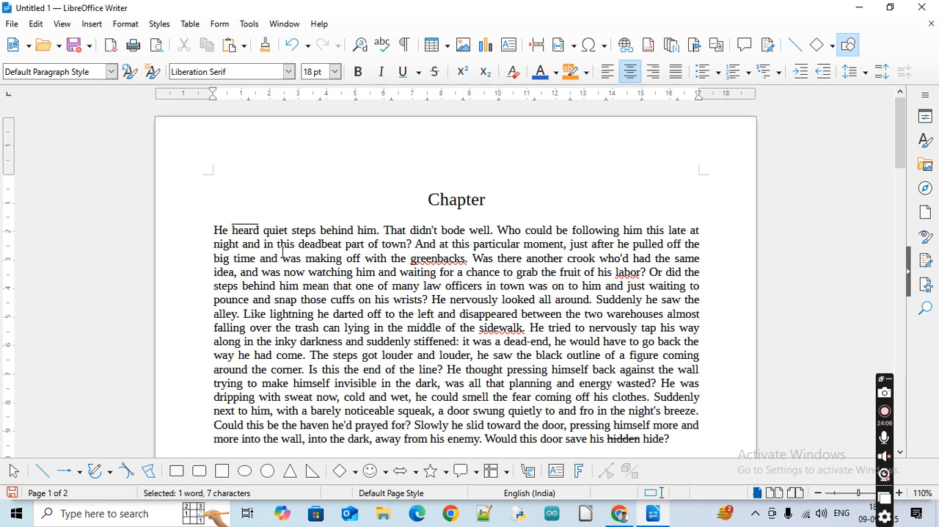
key("ctrl+shift+Down")
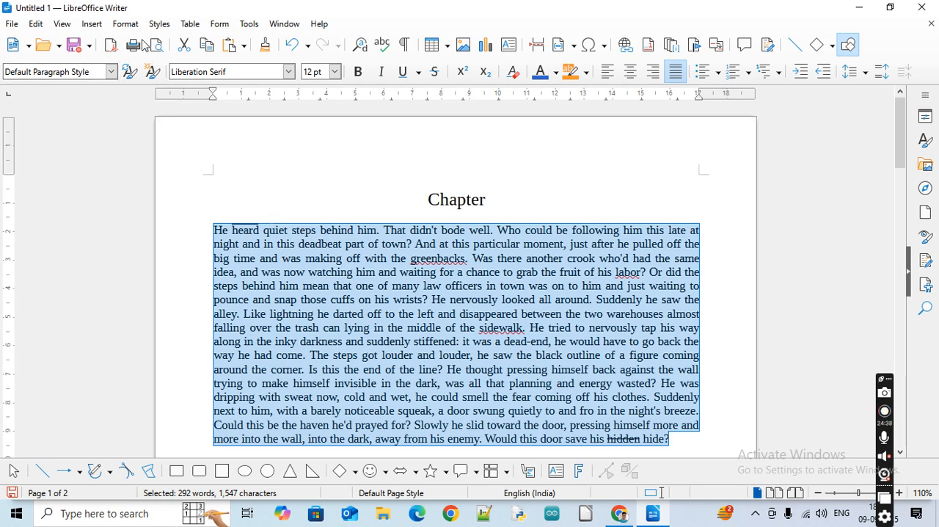
left_click(126, 25)
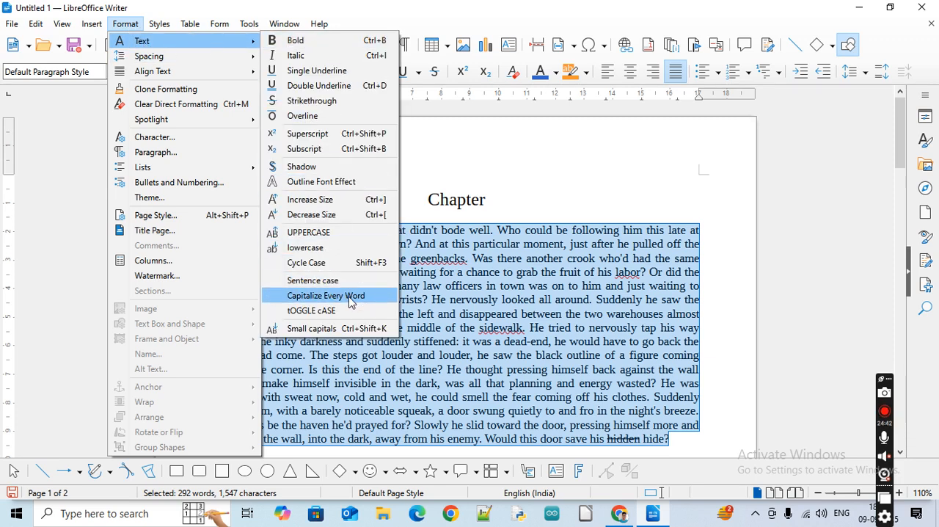
left_click(349, 297)
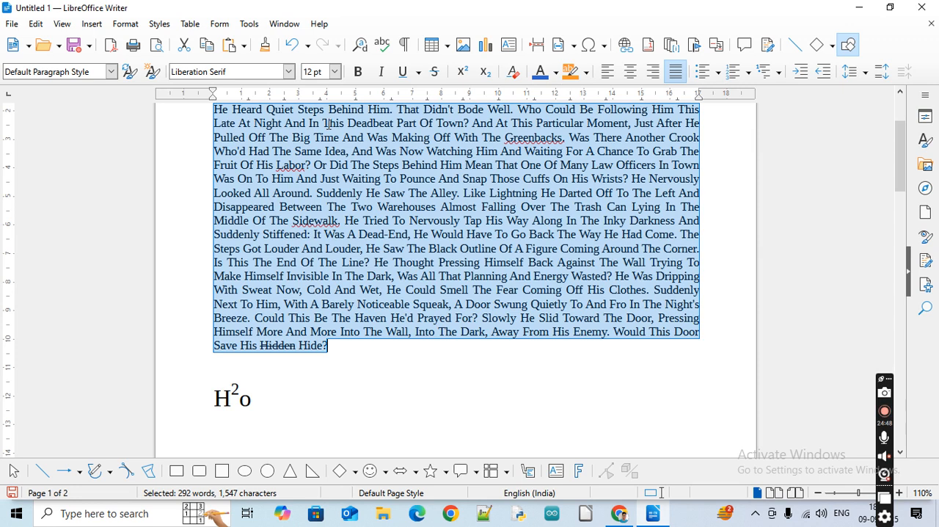
key("ctrl+z")
scroll(399, 145, "up", 3)
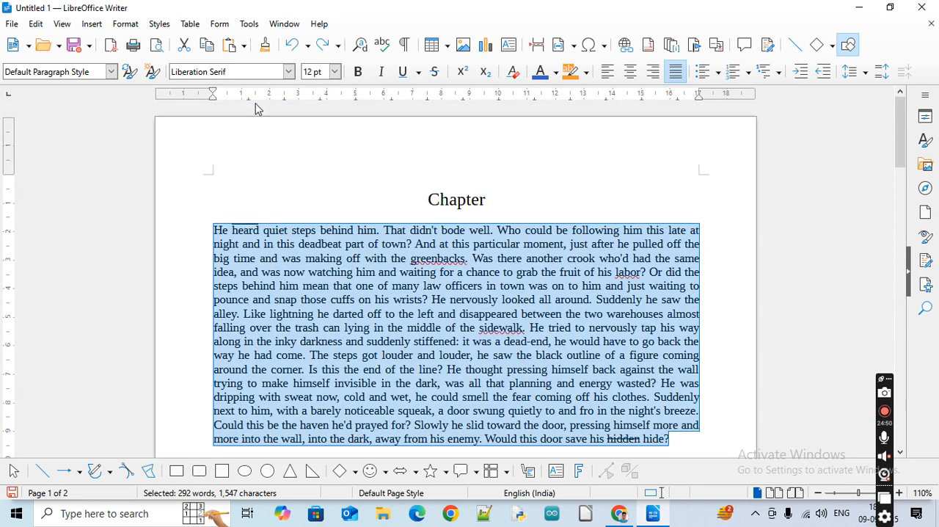
Apply tOGGLE cASE to the selected English passage, deselect it to check the text, and undo the change
left_click(126, 24)
mouse_move(141, 39)
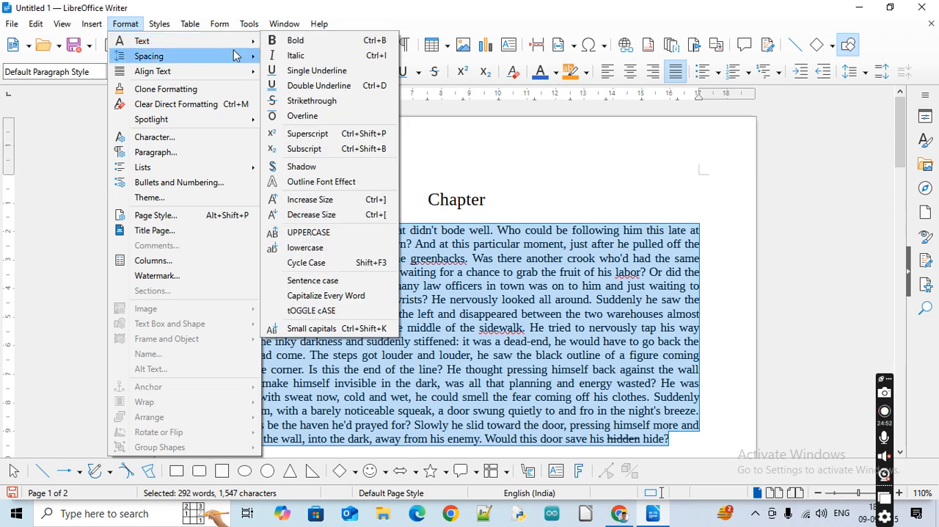
left_click(349, 310)
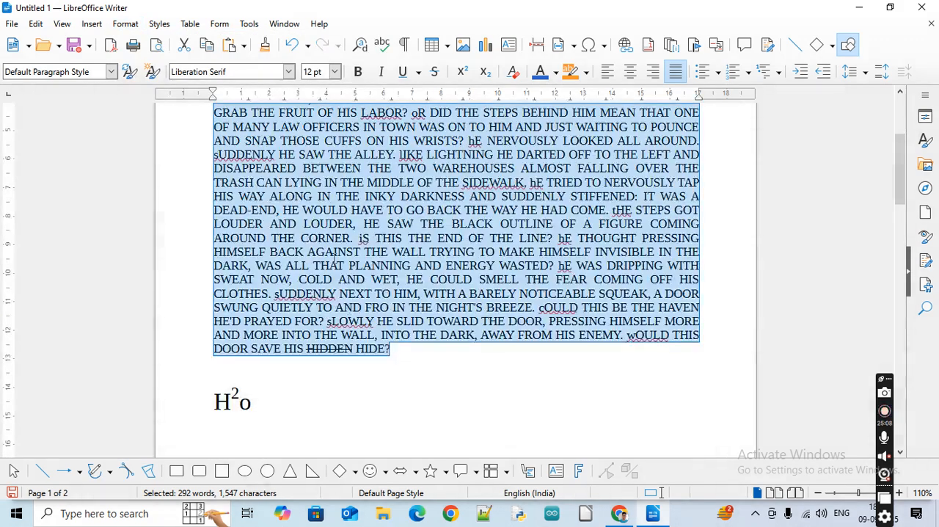
left_click(309, 433)
key("ctrl+Home")
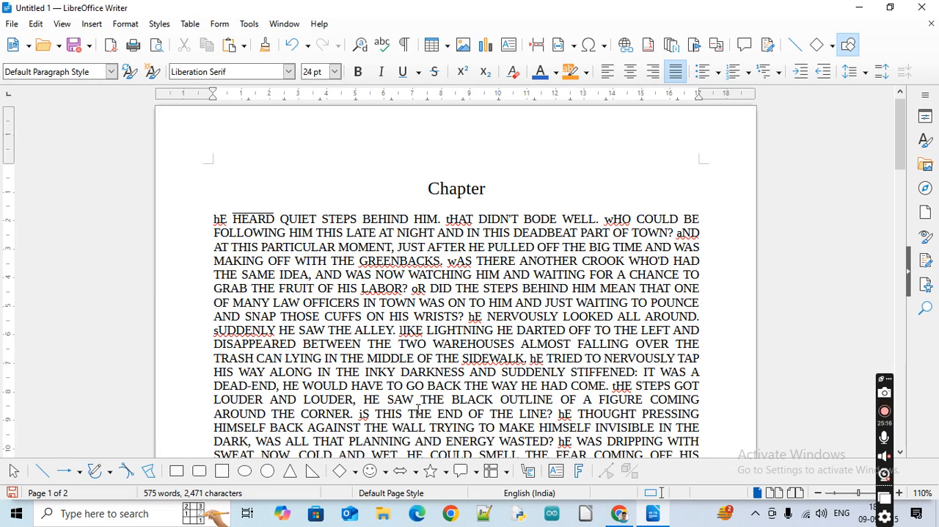
key("ctrl+z")
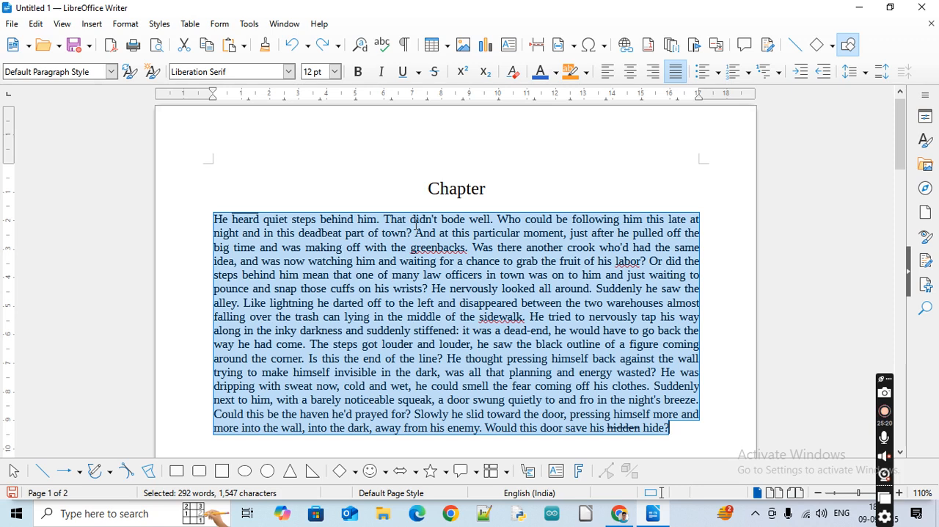
Apply tOGGLE cASE to the Chapter heading and undo the change
double_click(440, 189)
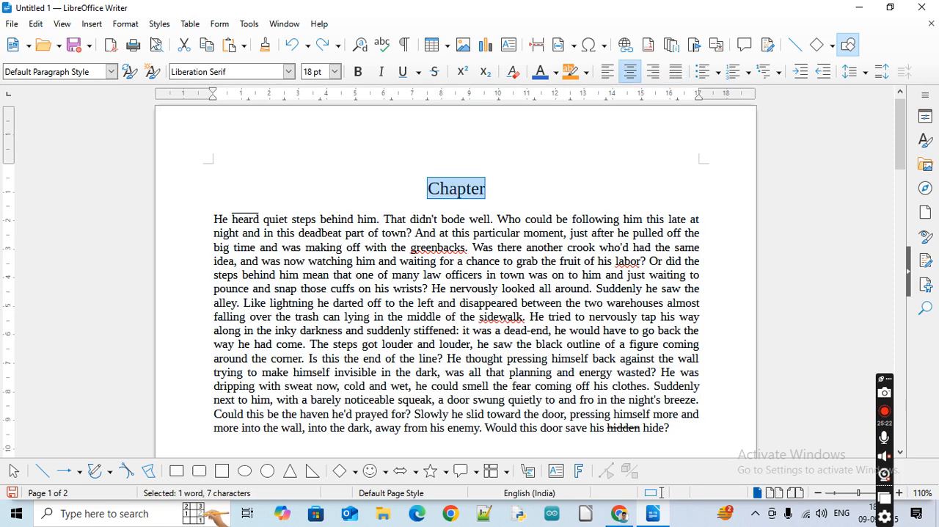
left_click(125, 24)
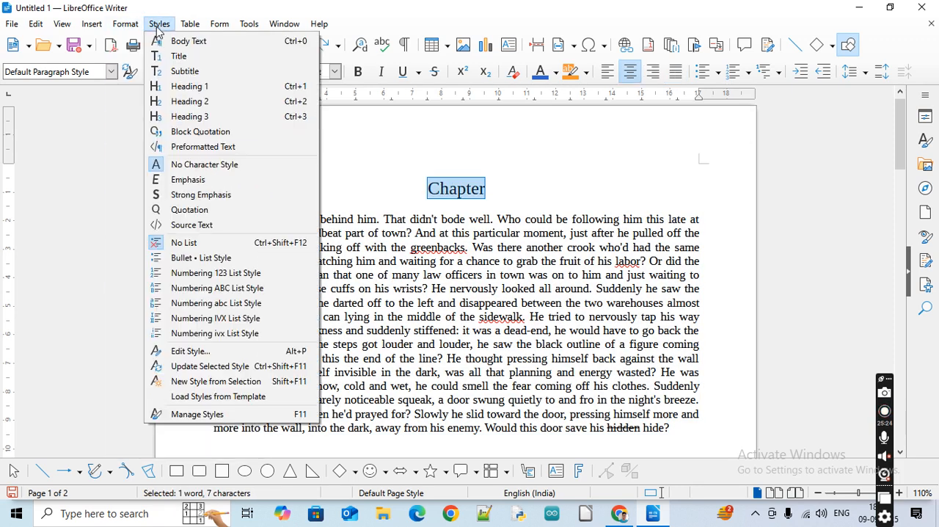
mouse_move(191, 44)
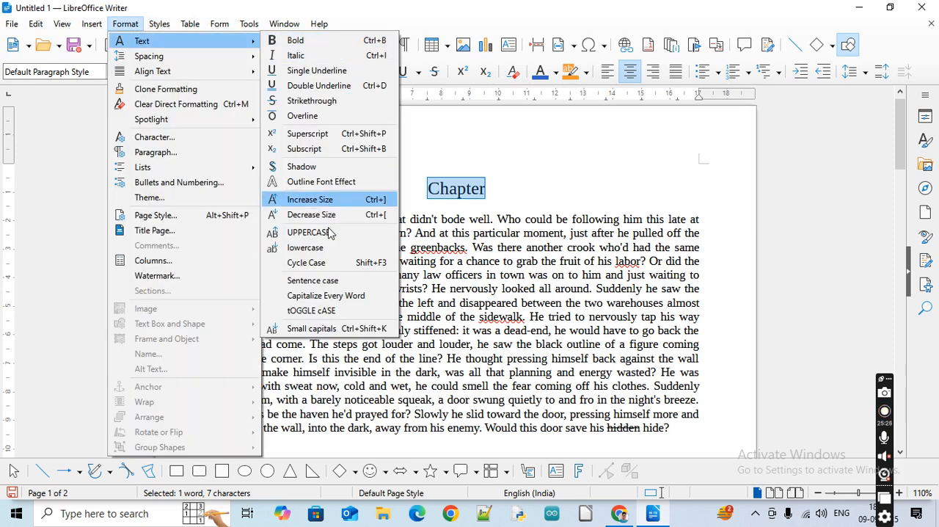
left_click(327, 311)
left_click(447, 232)
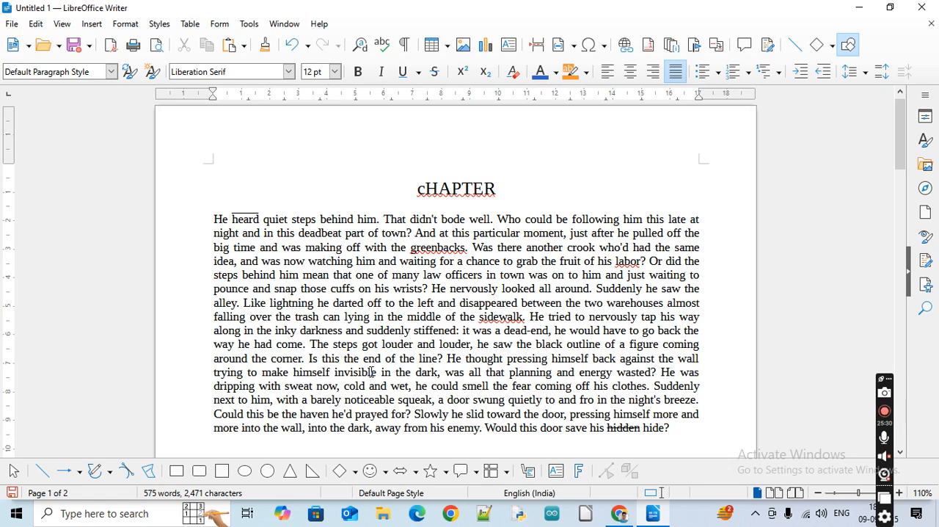
double_click(463, 189)
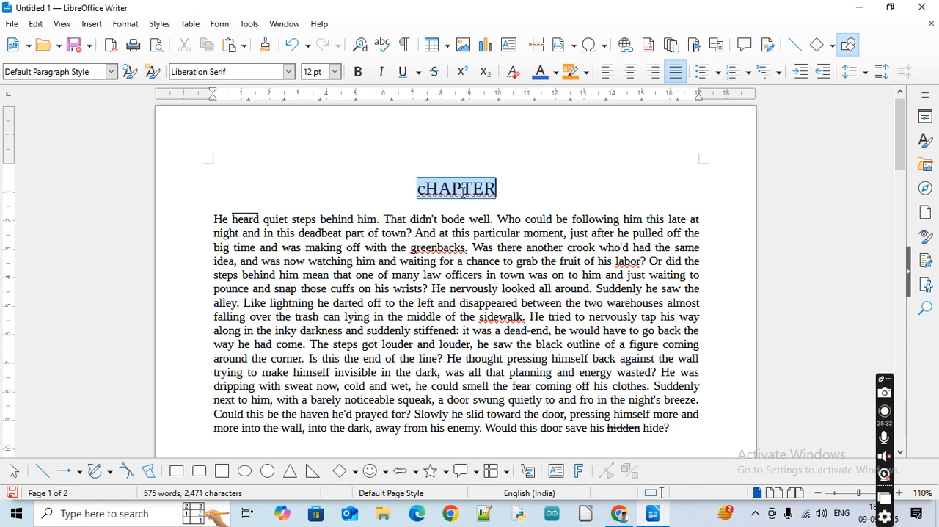
key("ctrl+z")
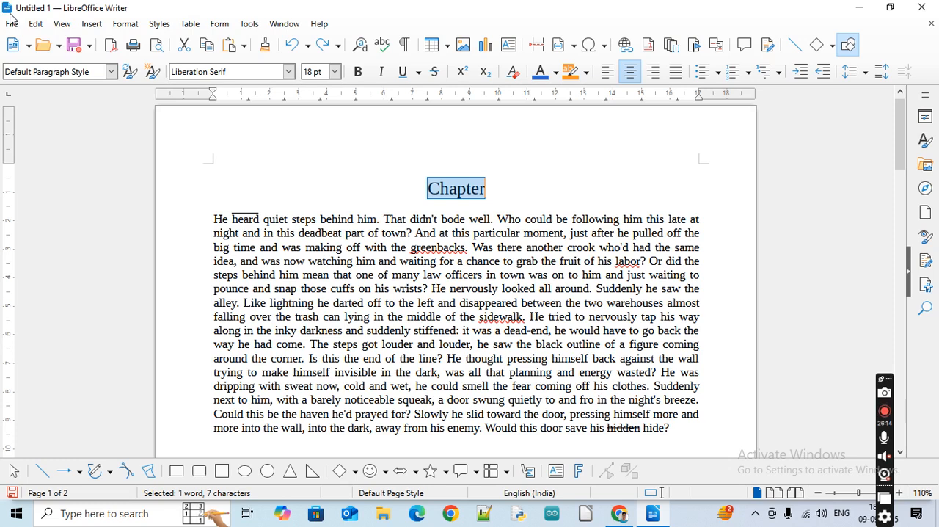
left_click(125, 29)
mouse_move(162, 46)
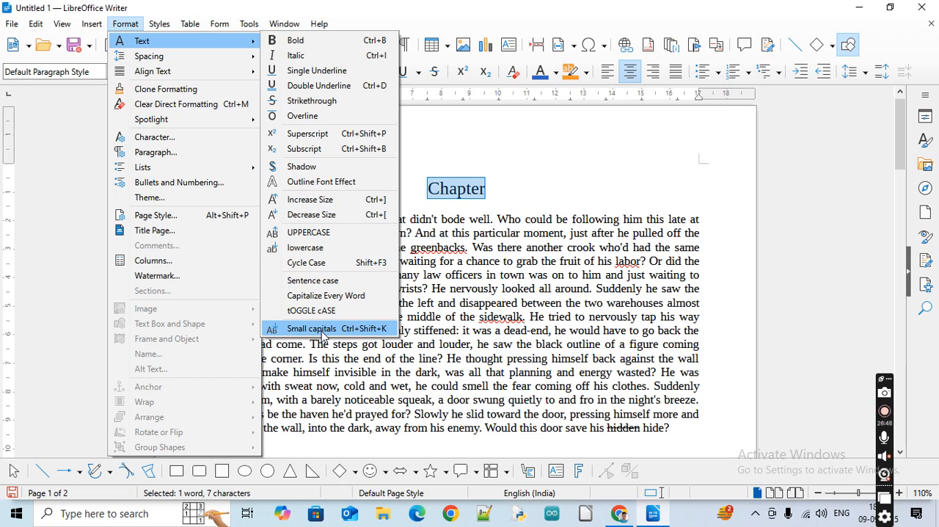
left_click(589, 285)
left_click(517, 183)
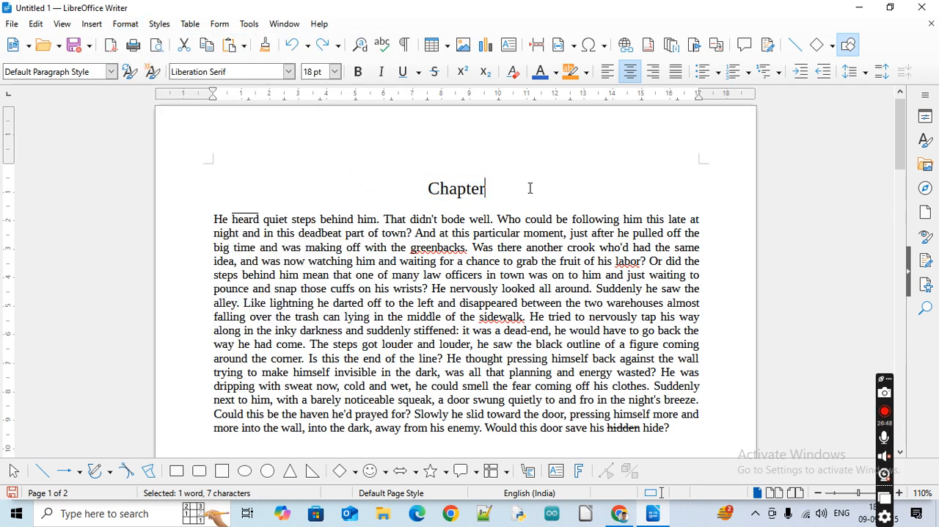
Duplicate the Chapter heading onto a new line directly below the original
double_click(456, 188)
key("ctrl+c")
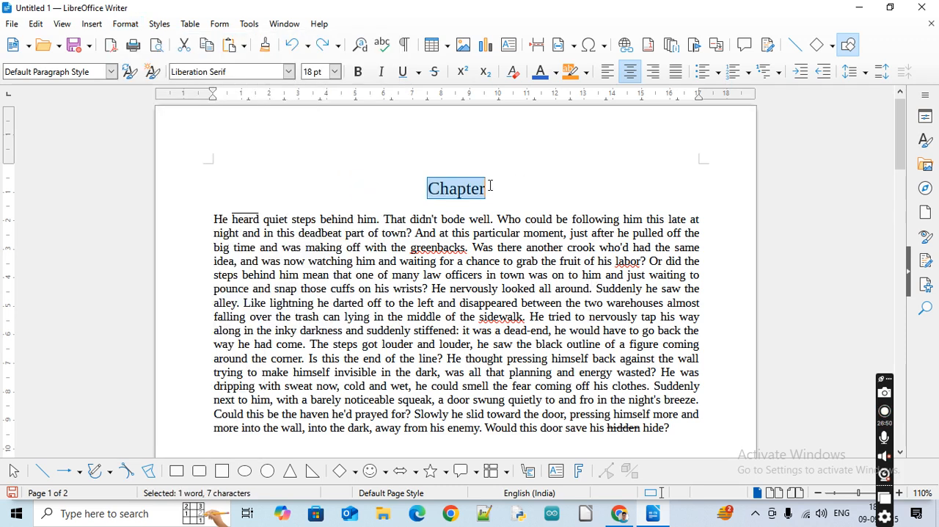
left_click(541, 185)
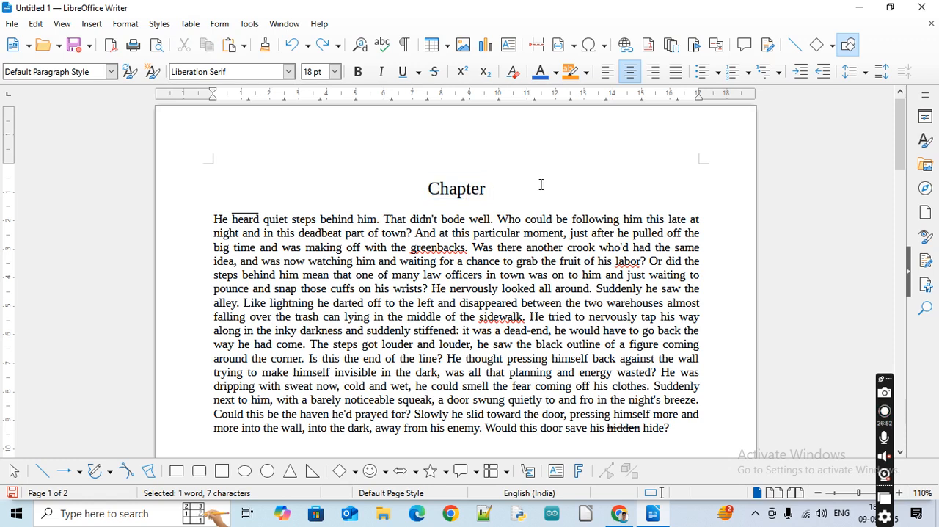
key("Return")
key("ctrl+v")
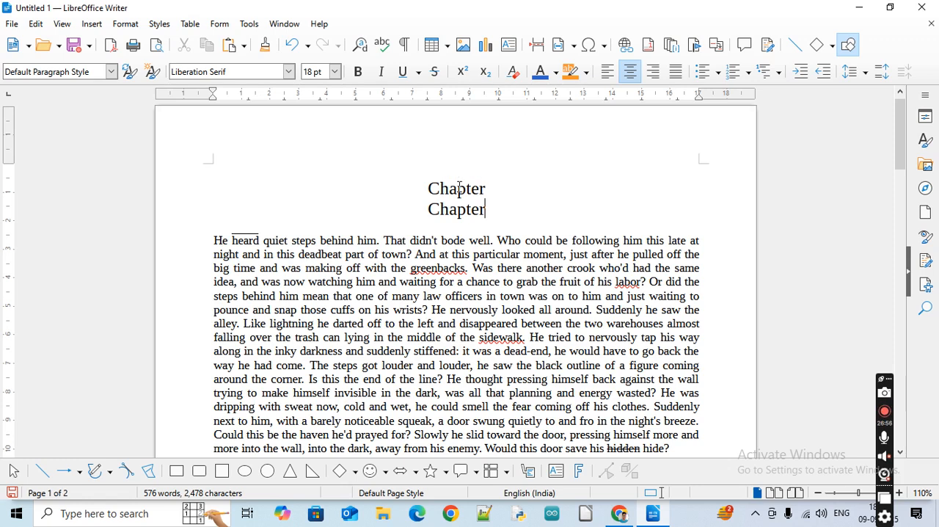
Format the second Chapter heading in Small capitals and deselect it
double_click(457, 211)
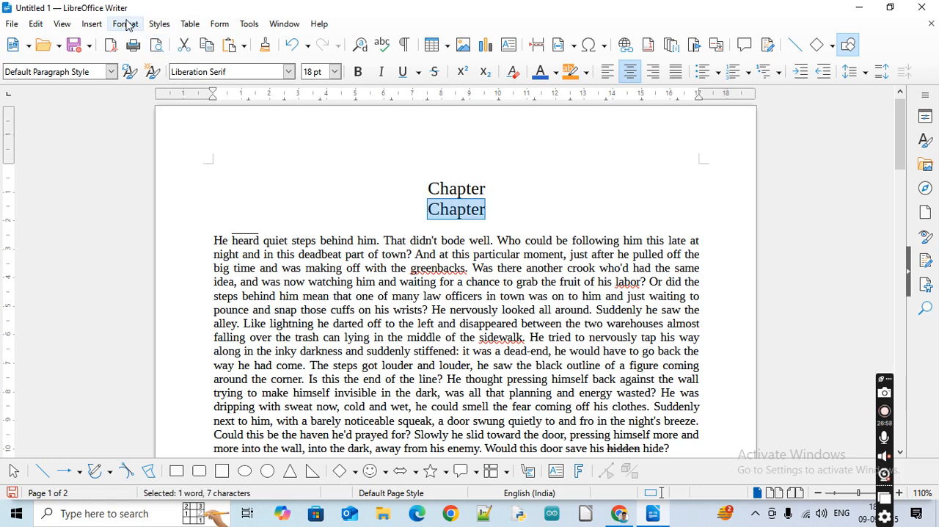
left_click(125, 23)
mouse_move(192, 42)
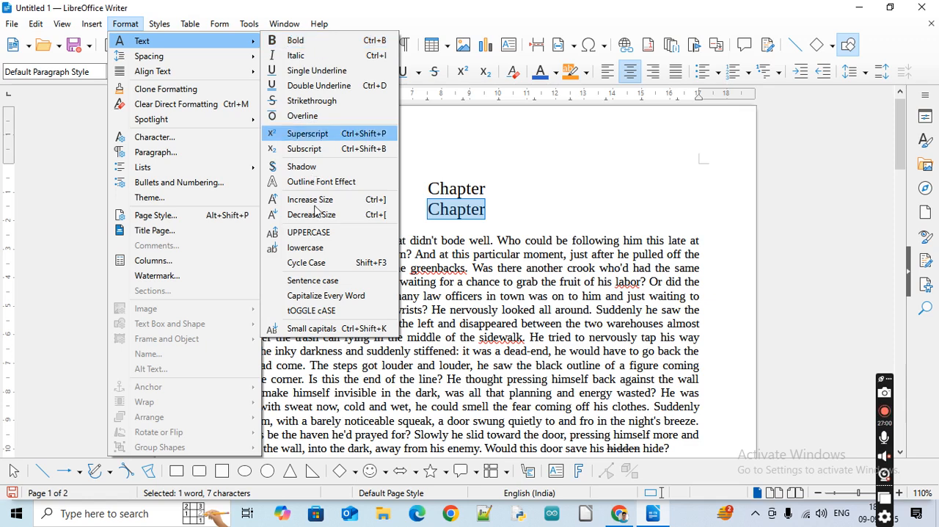
left_click(332, 329)
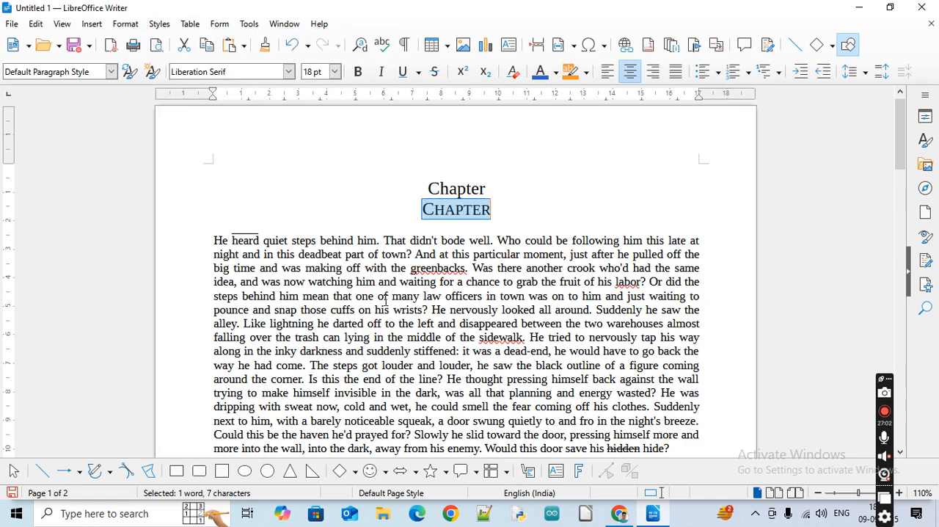
left_click(518, 204)
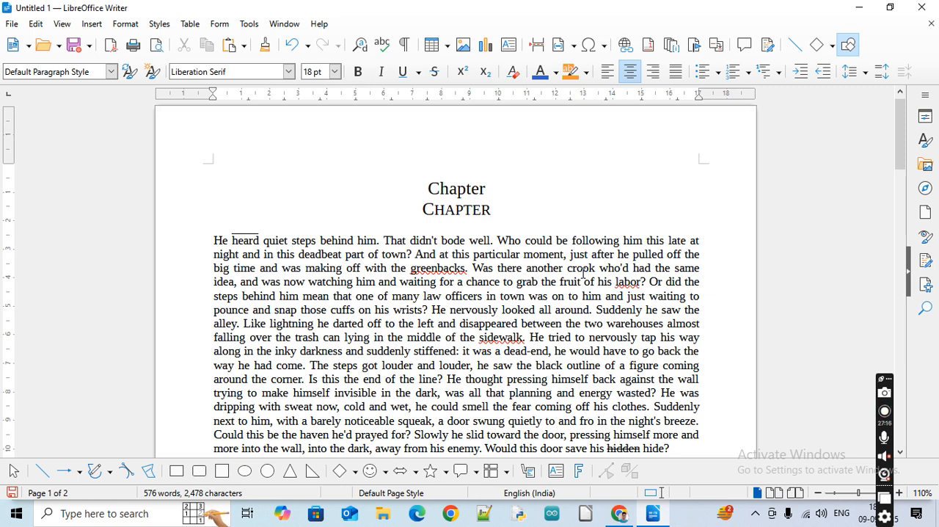
Change the first Chapter heading to uppercase with Cycle Case and deselect it
double_click(458, 189)
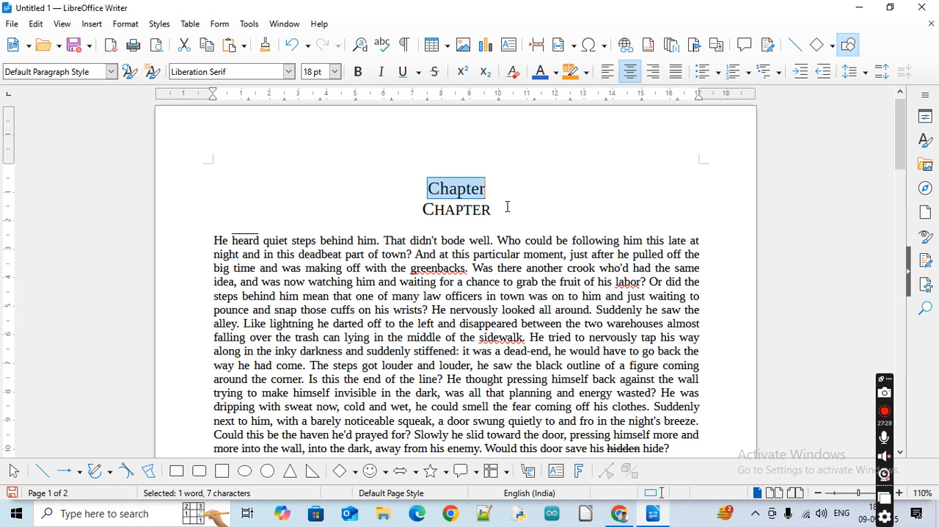
key("shift+F3")
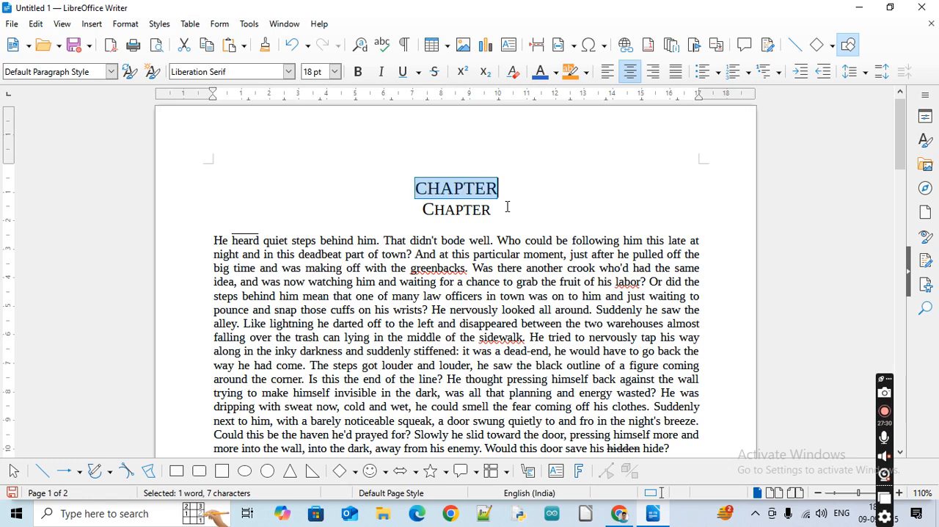
left_click(508, 207)
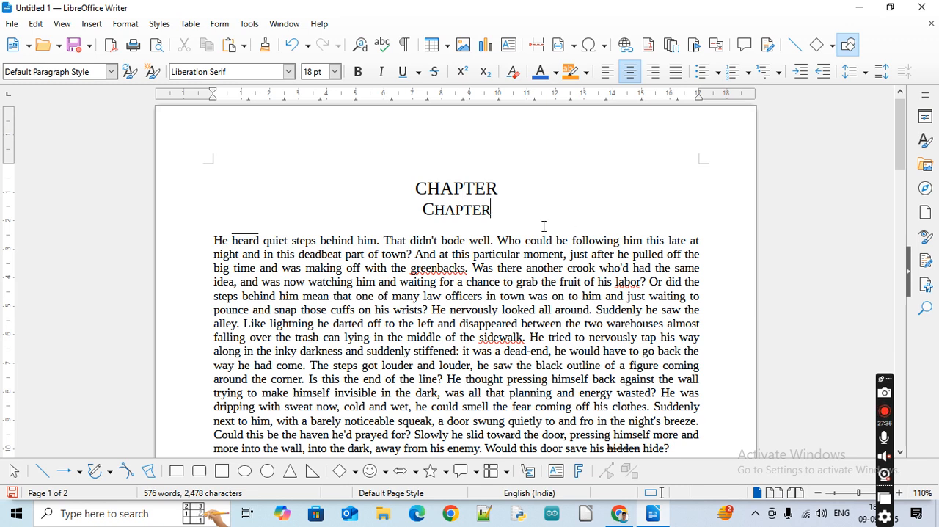
left_click(456, 210)
double_click(456, 209)
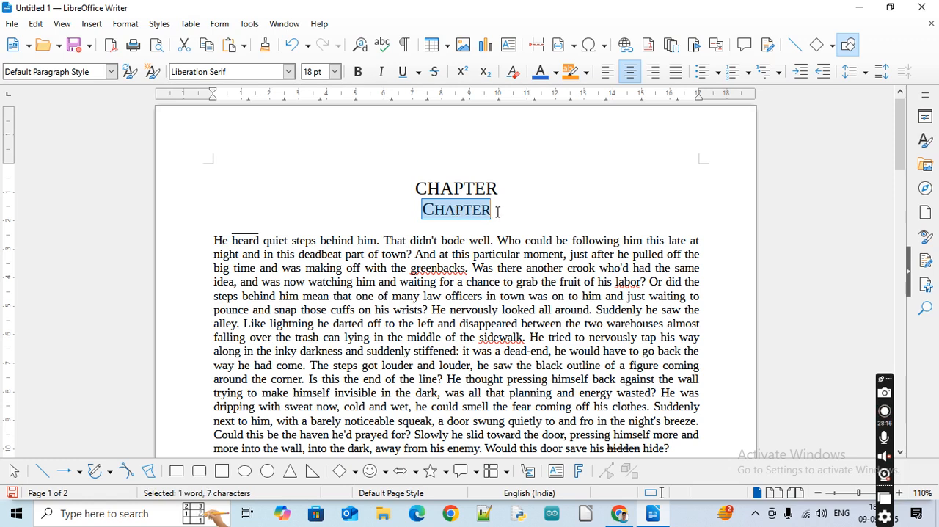
left_click(463, 188)
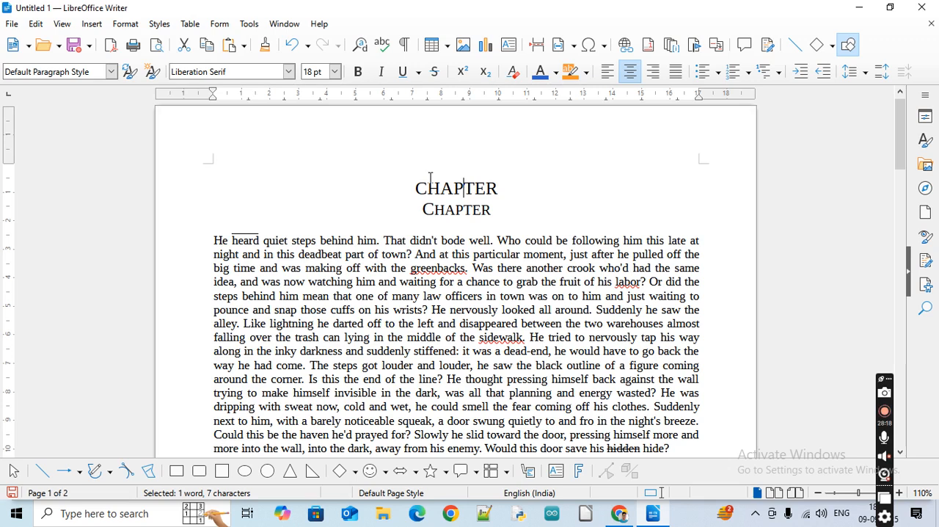
left_click(124, 26)
mouse_move(132, 42)
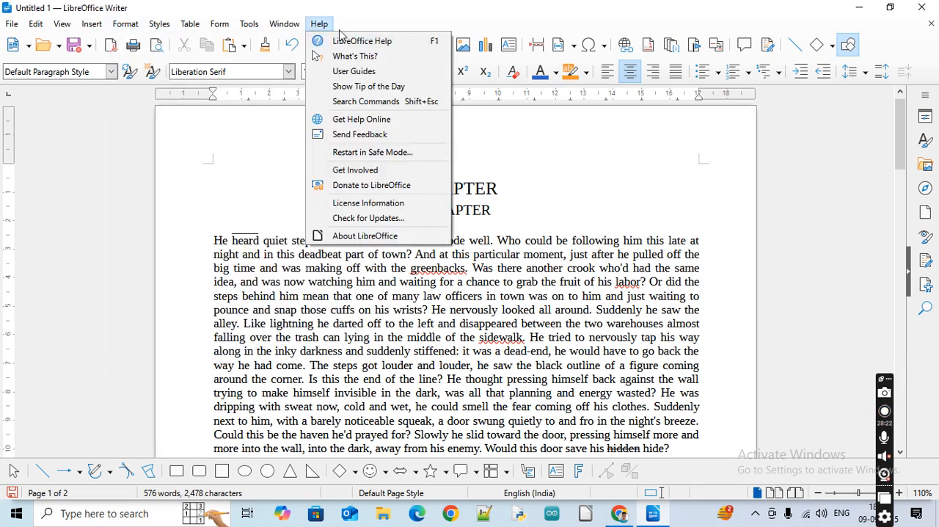
left_click(138, 27)
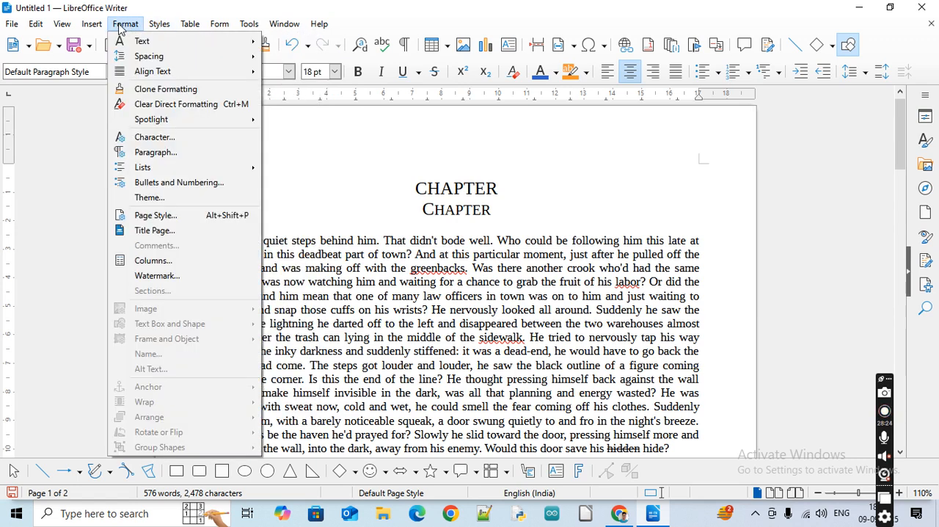
mouse_move(137, 44)
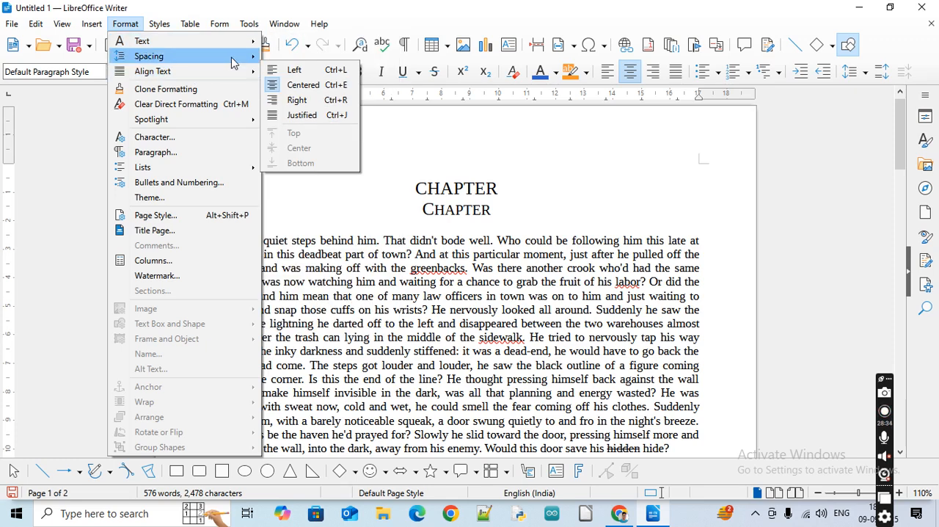
mouse_move(168, 41)
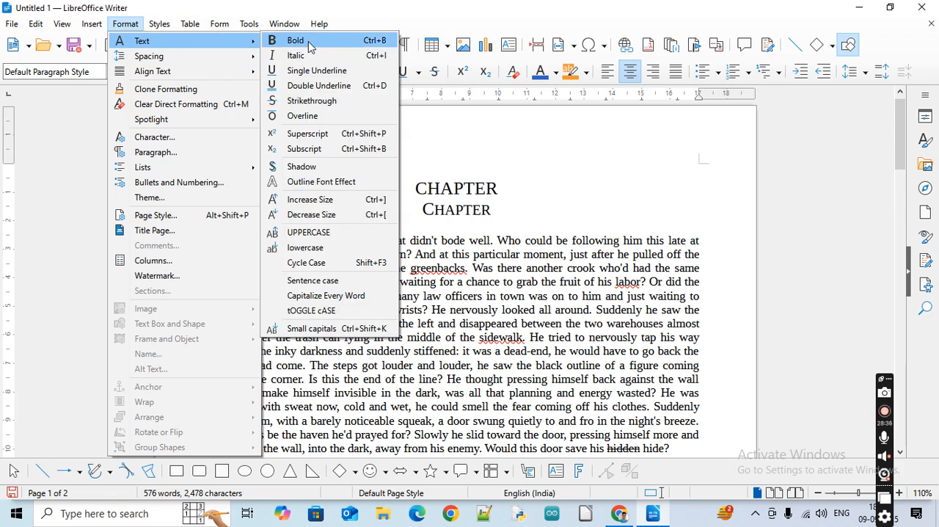
left_click(511, 312)
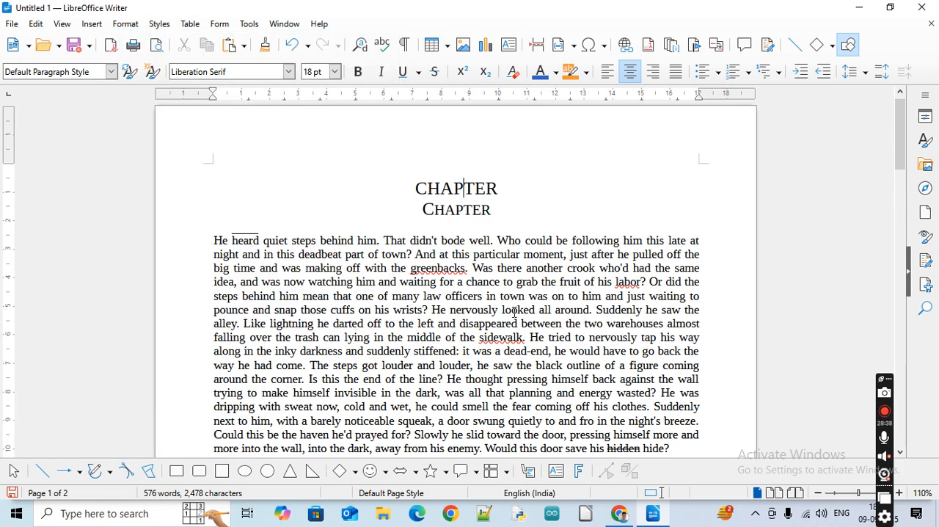